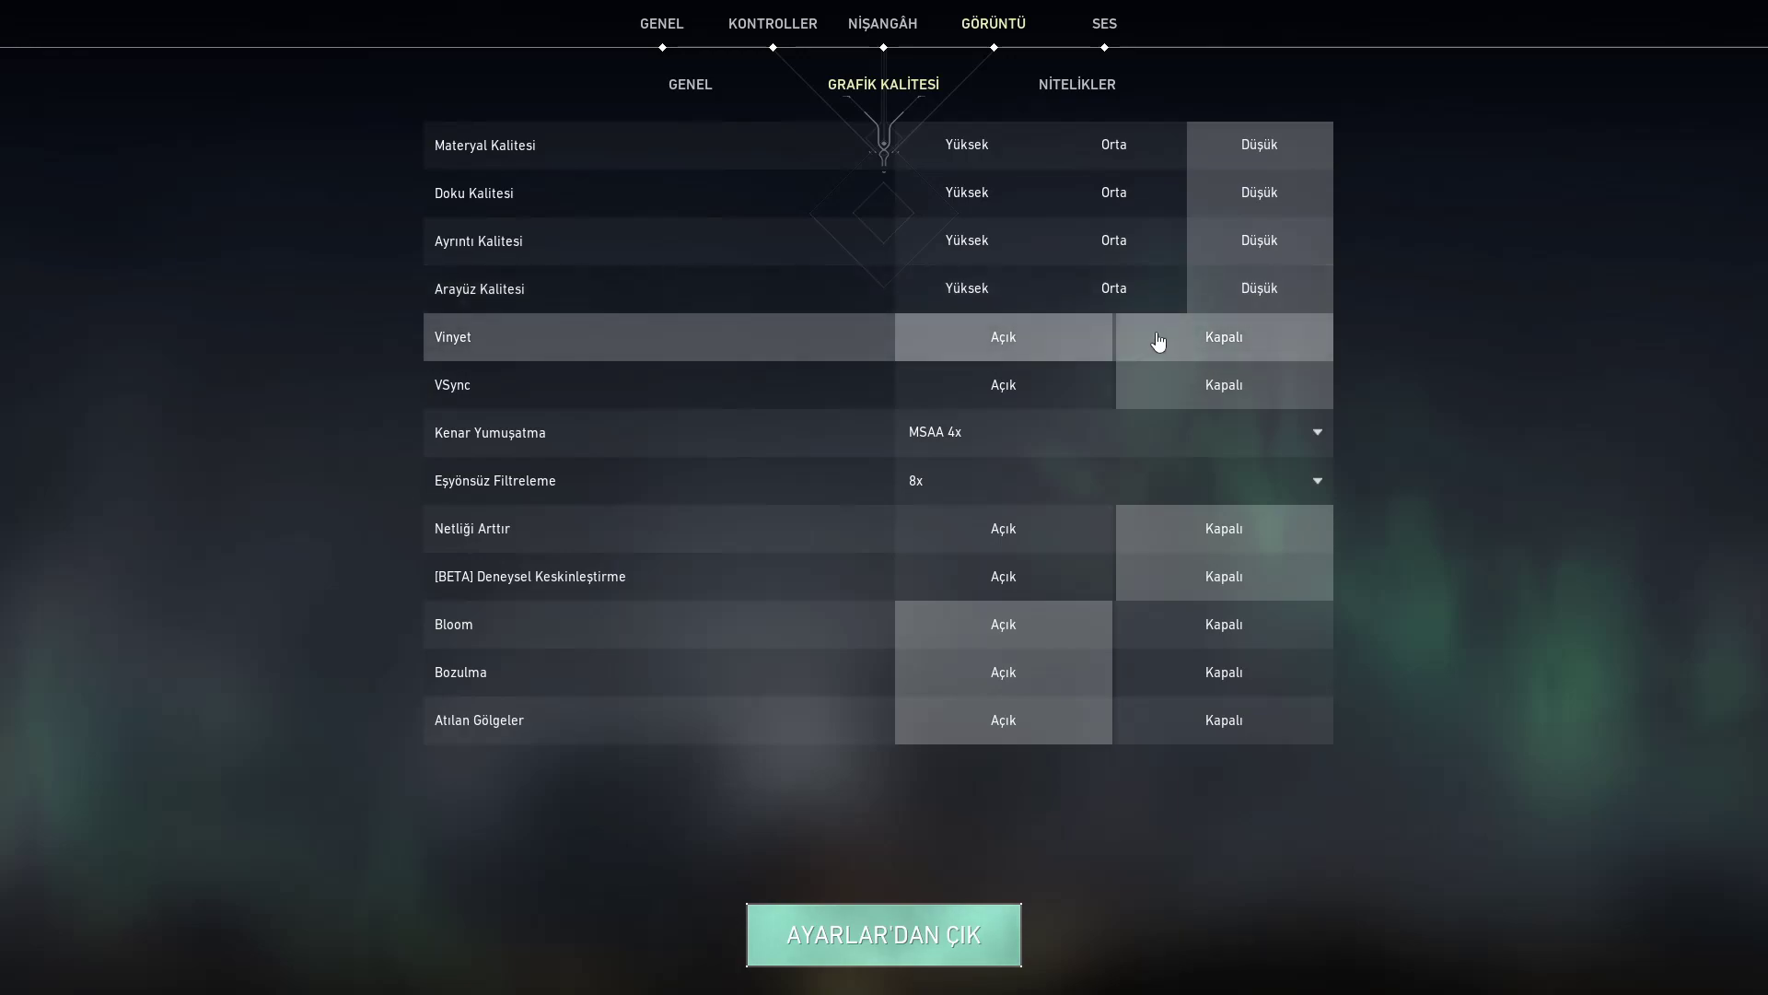
# - Lower the graphics quality settings: Vinyet Kapalı, Kenar Yumuşatma Hiçbiri and Eşyönsüz Filtreleme 1x, and view the Nitelikler settings
pyautogui.click(1158, 342)
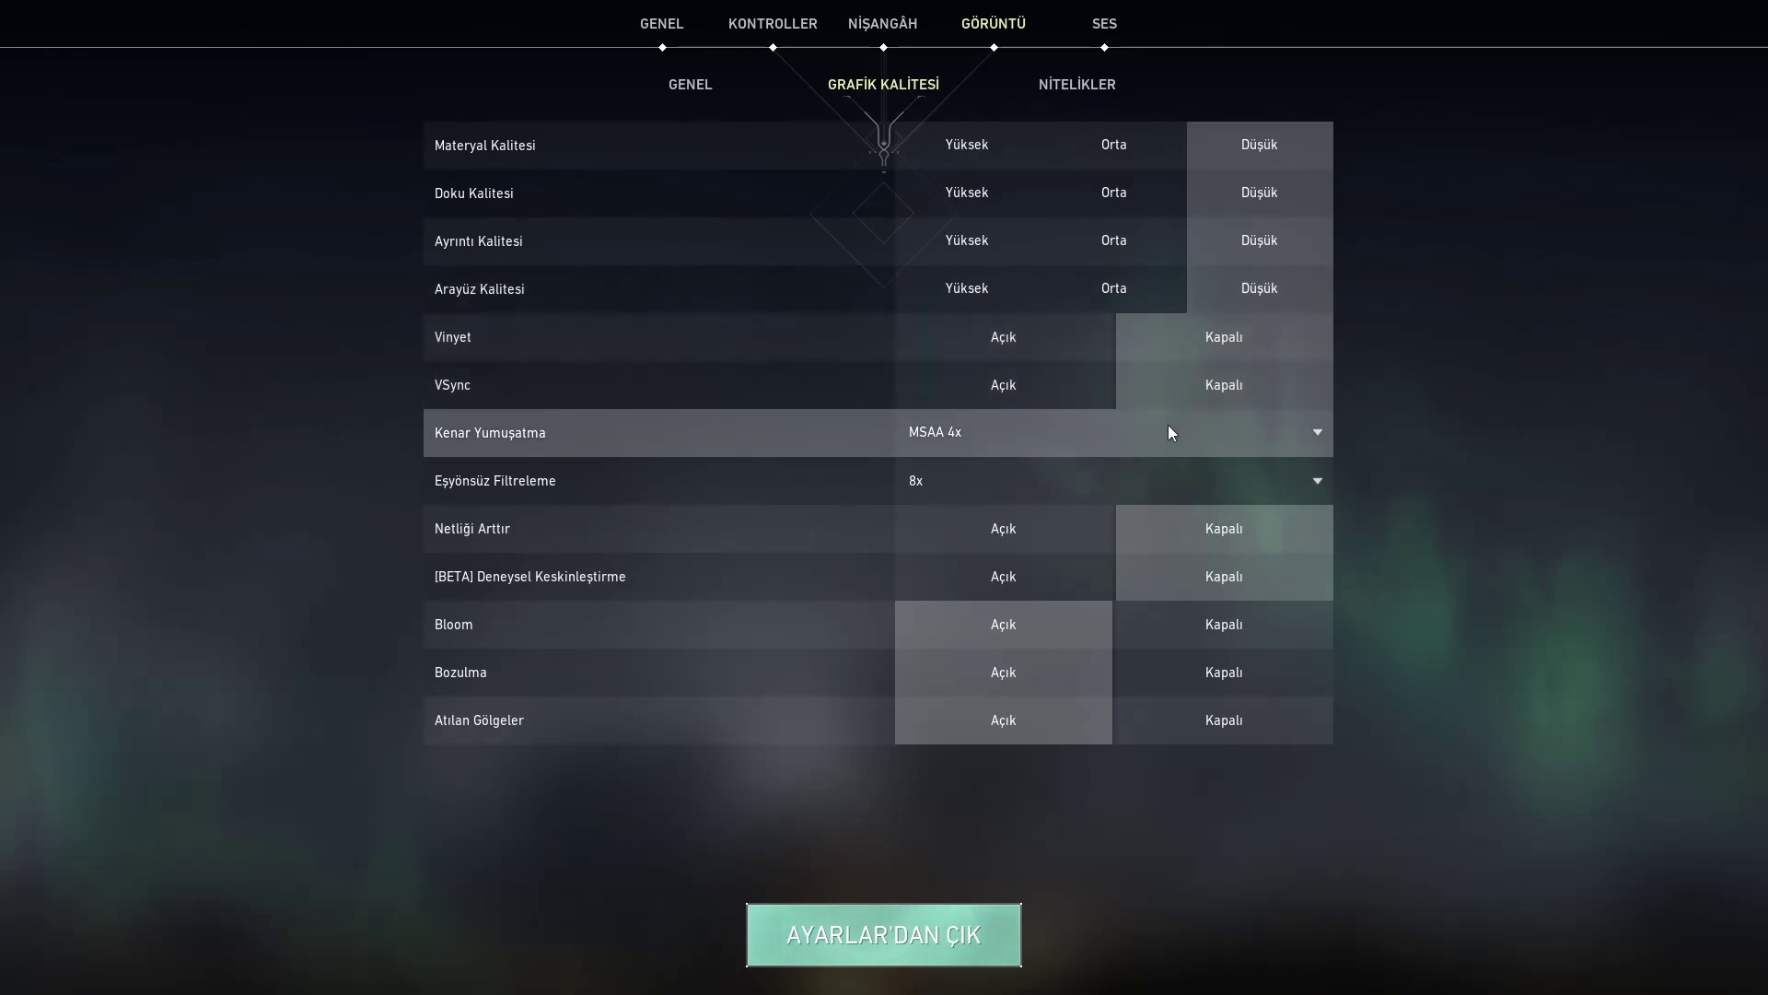
pyautogui.click(1168, 426)
pyautogui.click(1142, 465)
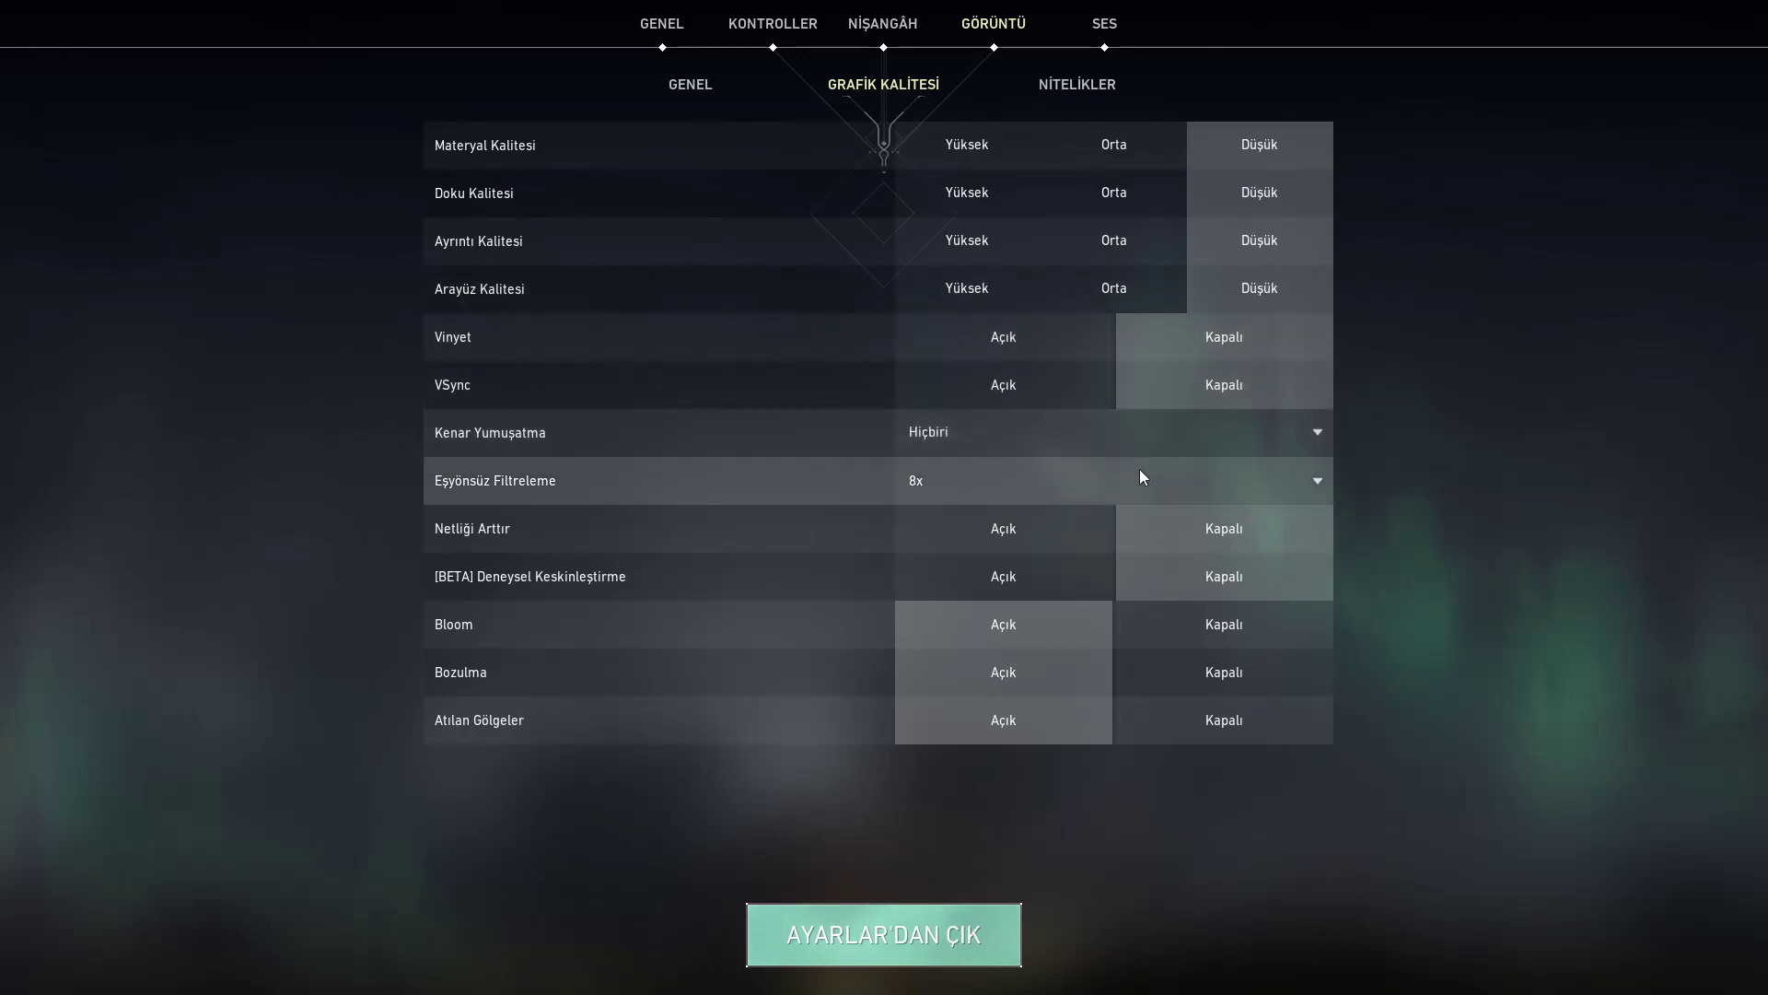
pyautogui.click(1141, 472)
pyautogui.click(1085, 517)
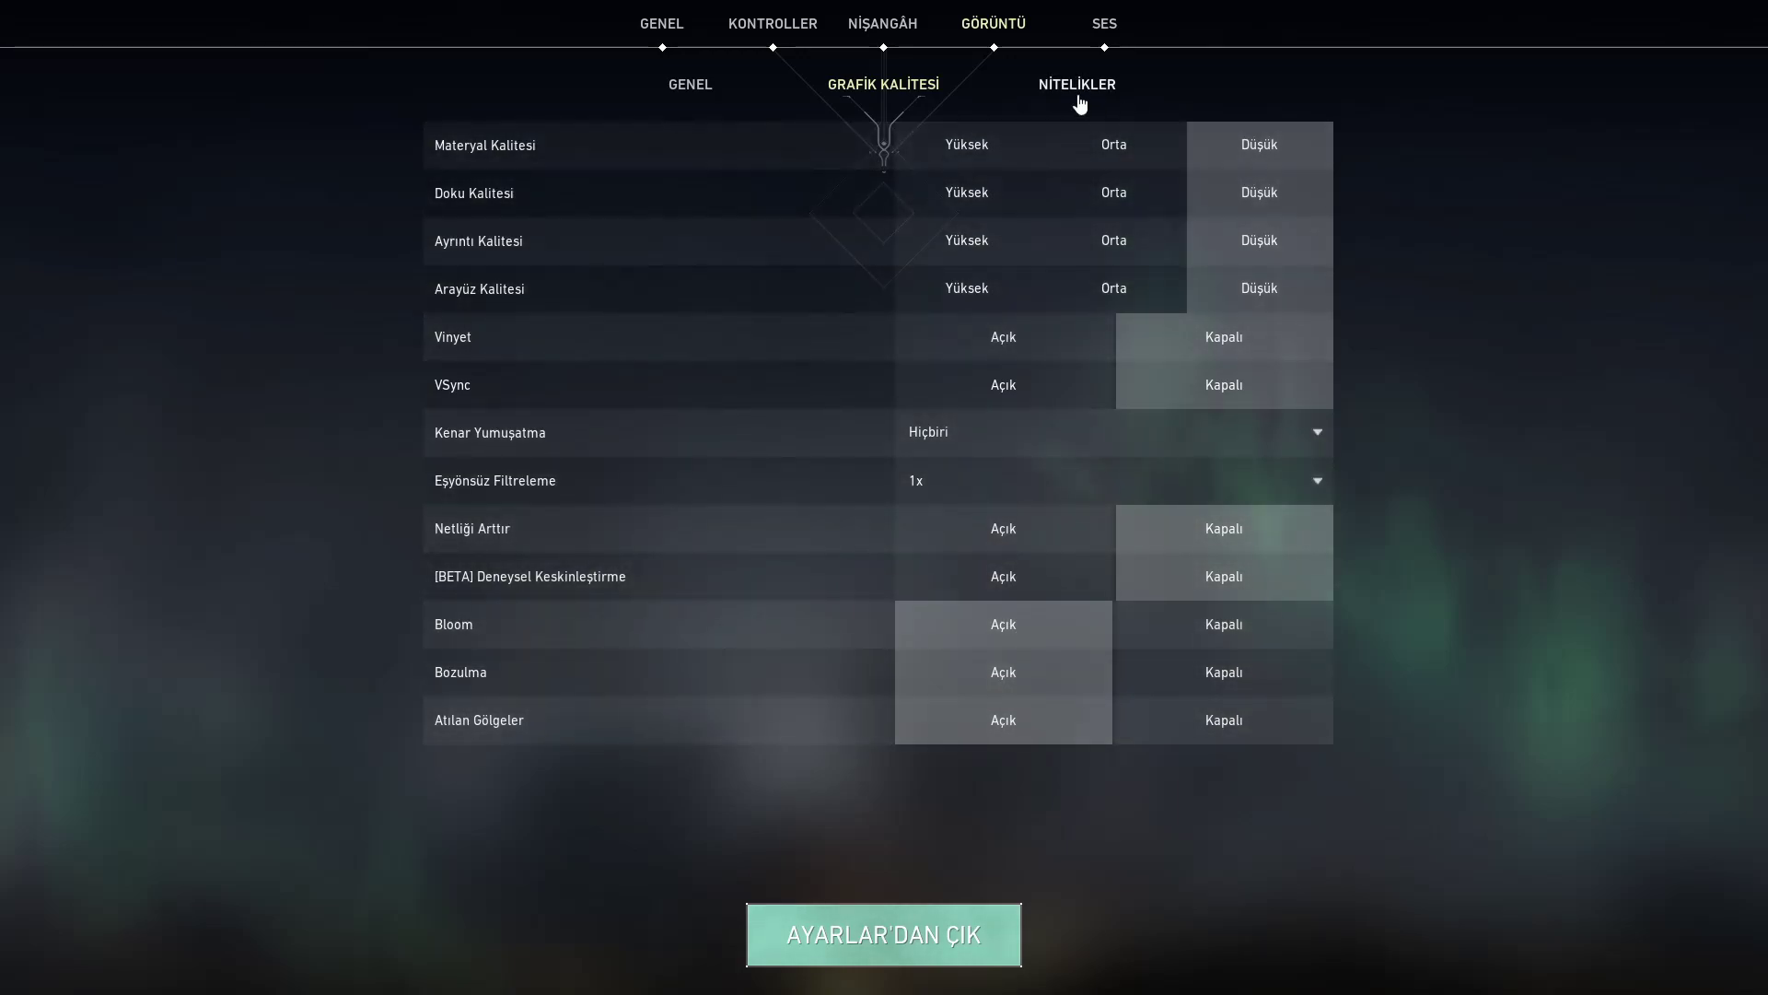
pyautogui.click(1077, 87)
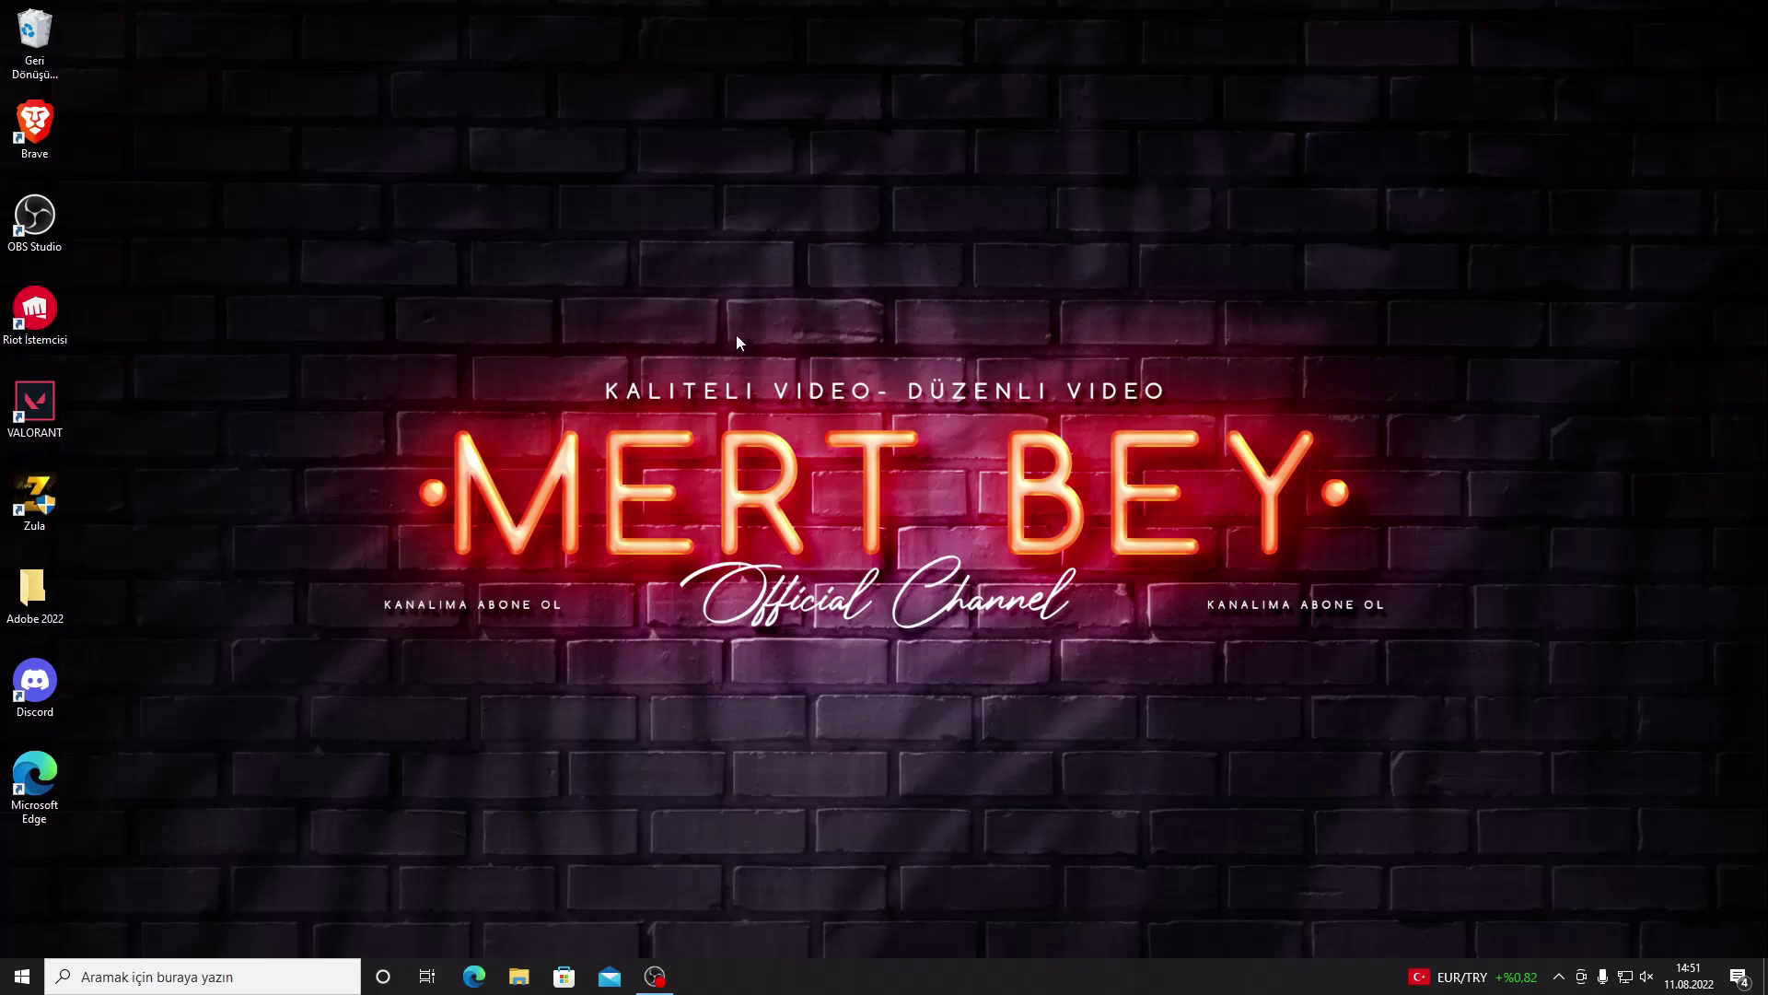
# - Switch to the Windows desktop, search for valorant and follow its shortcut's file location to the Riot Client folder
pyautogui.click(205, 977)
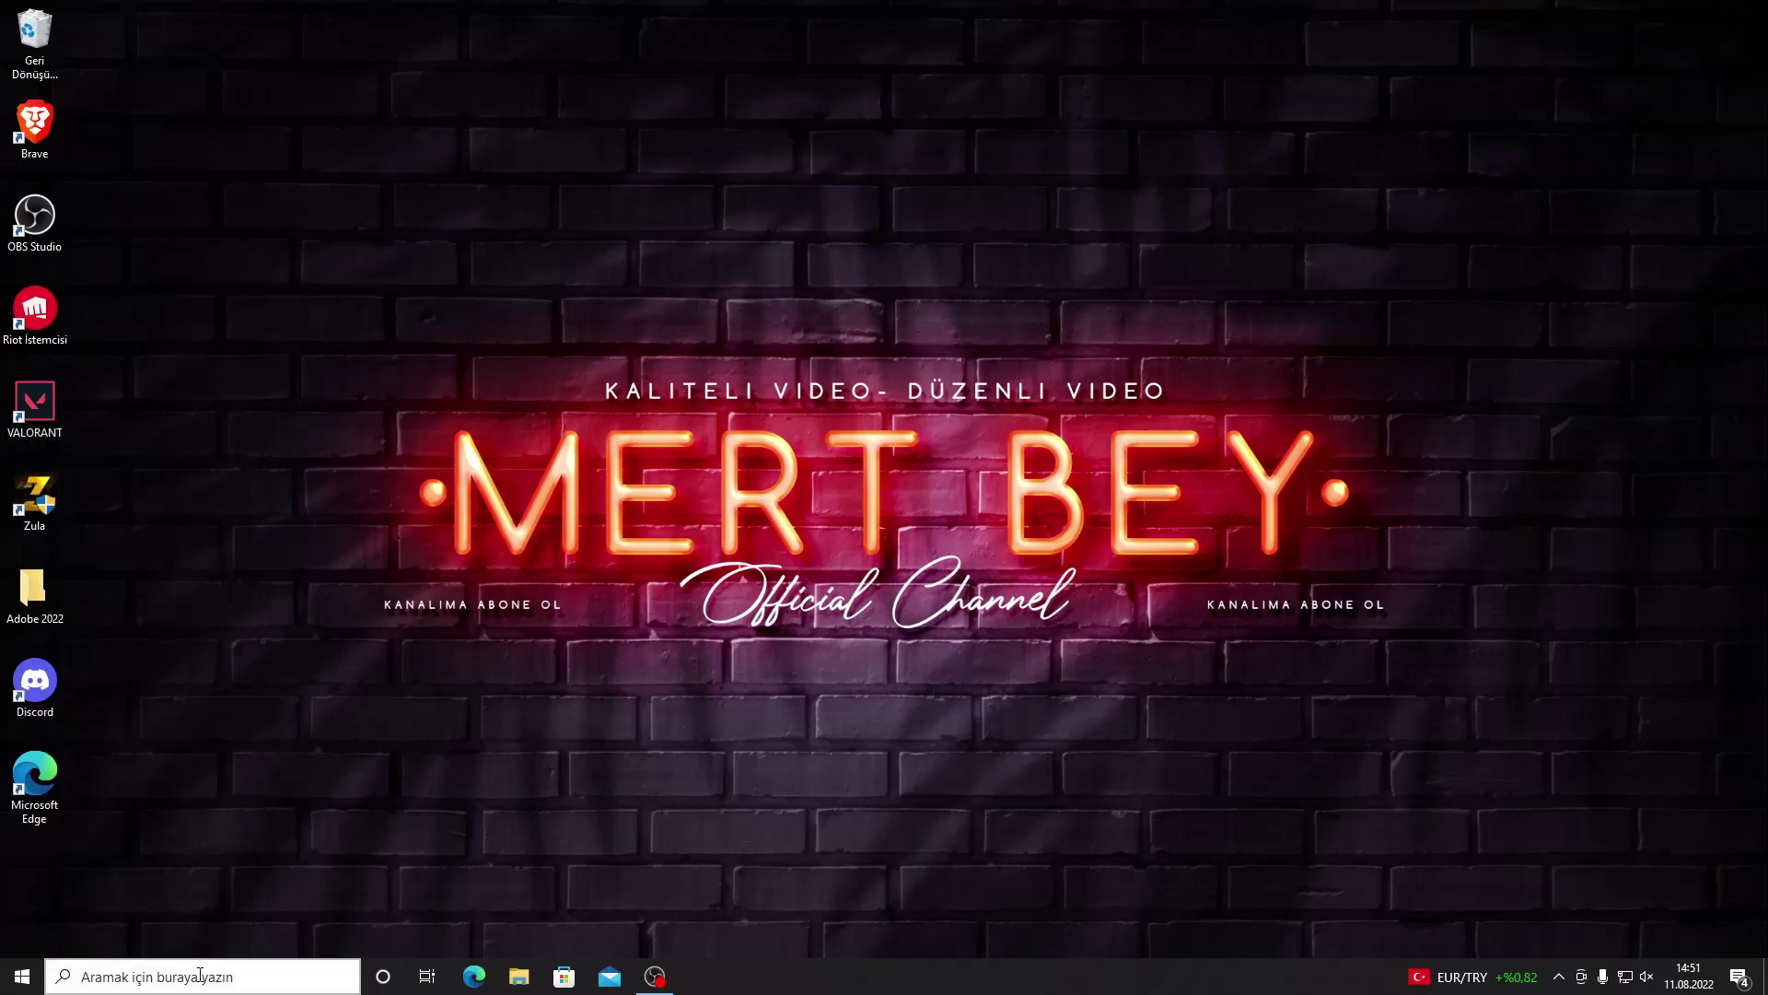
pyautogui.write('valorant')
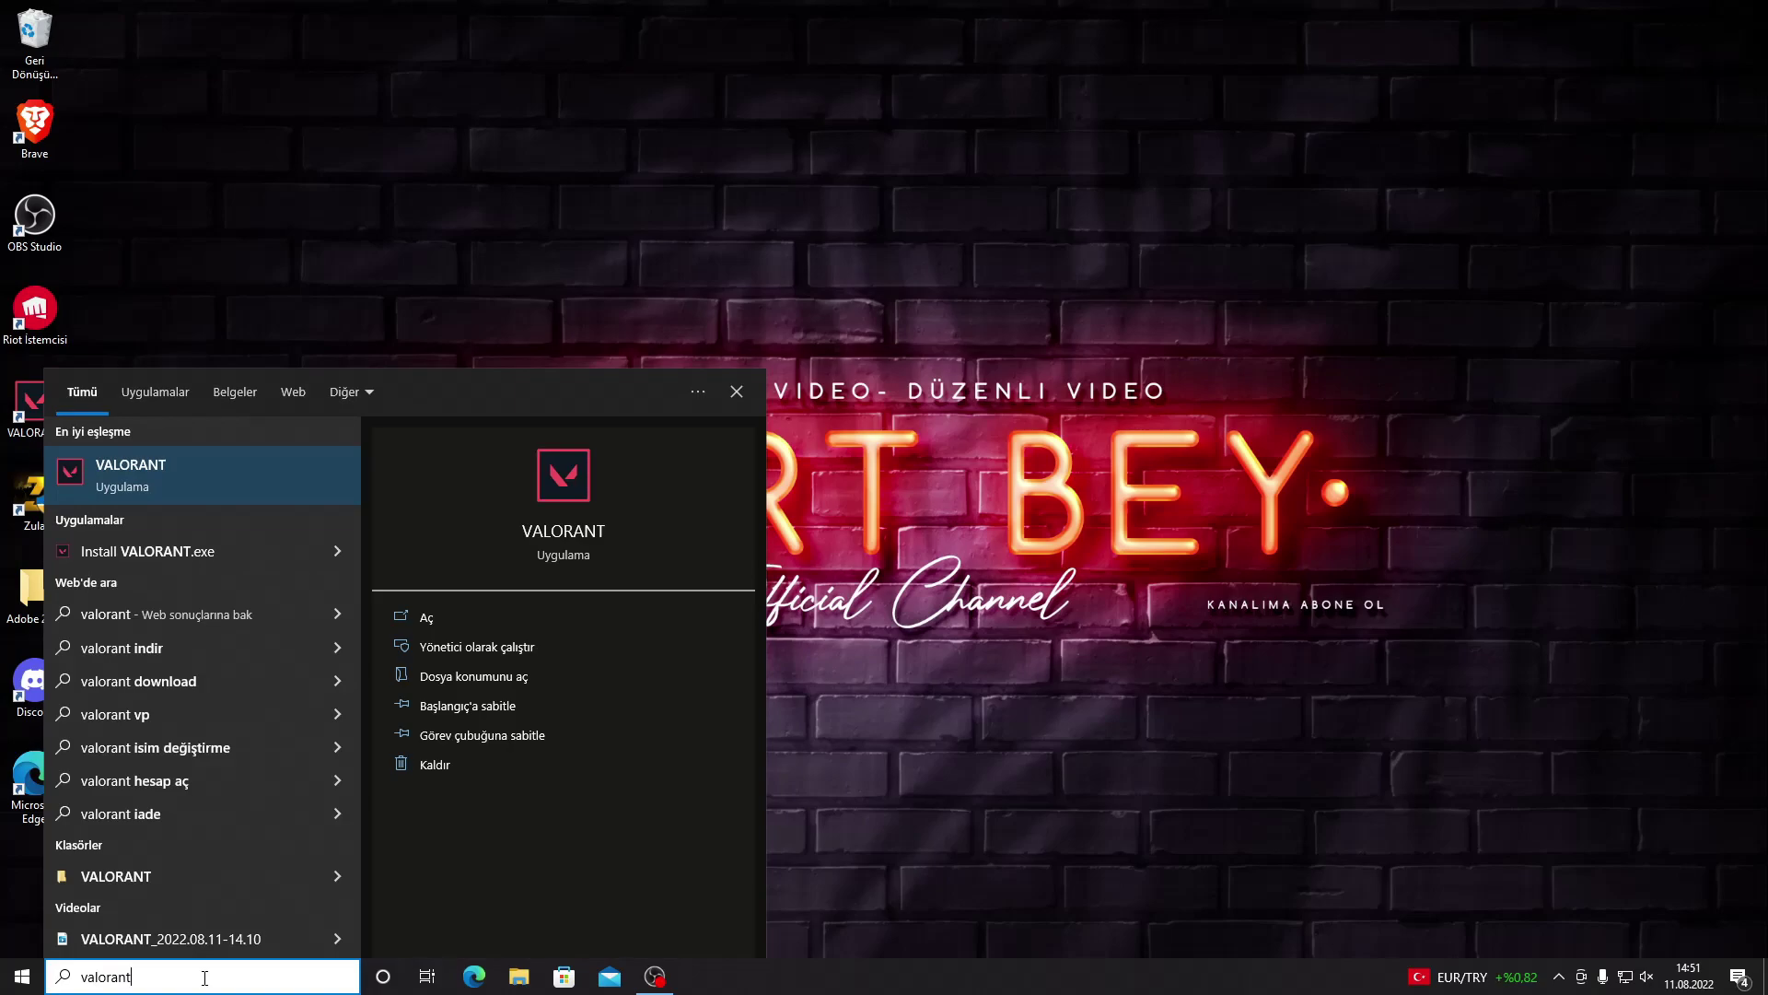
pyautogui.rightClick(251, 493)
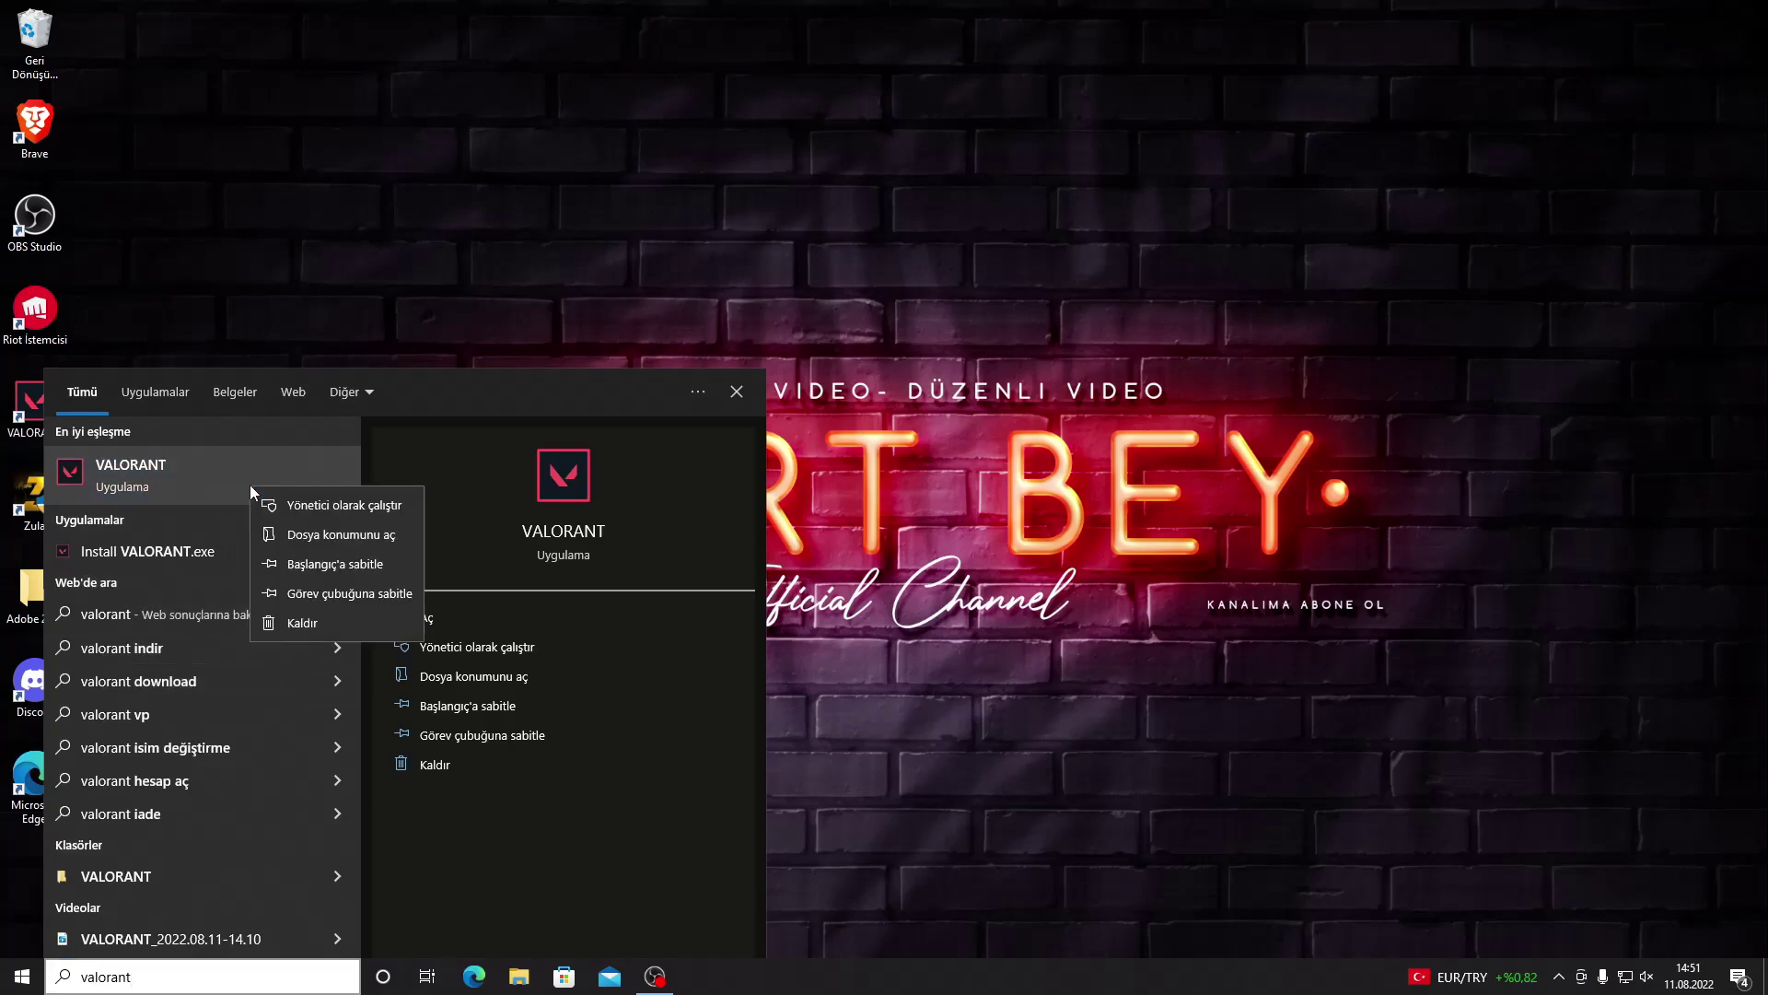
pyautogui.click(285, 533)
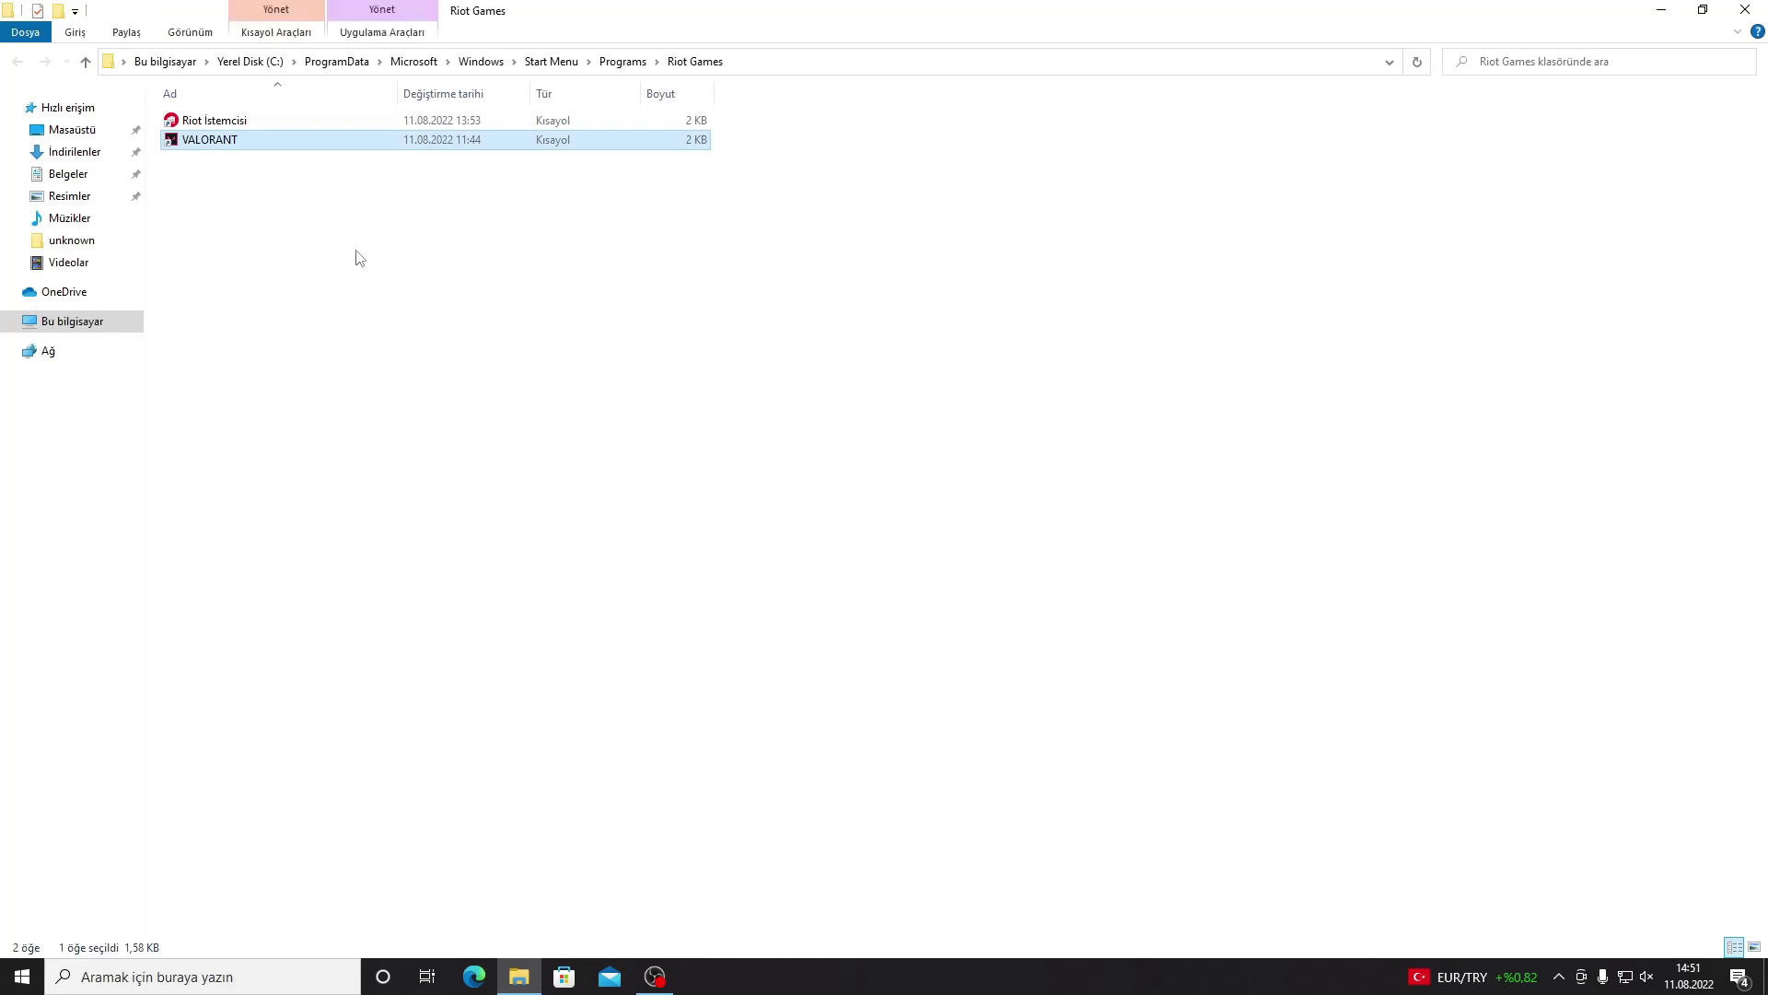
pyautogui.rightClick(347, 134)
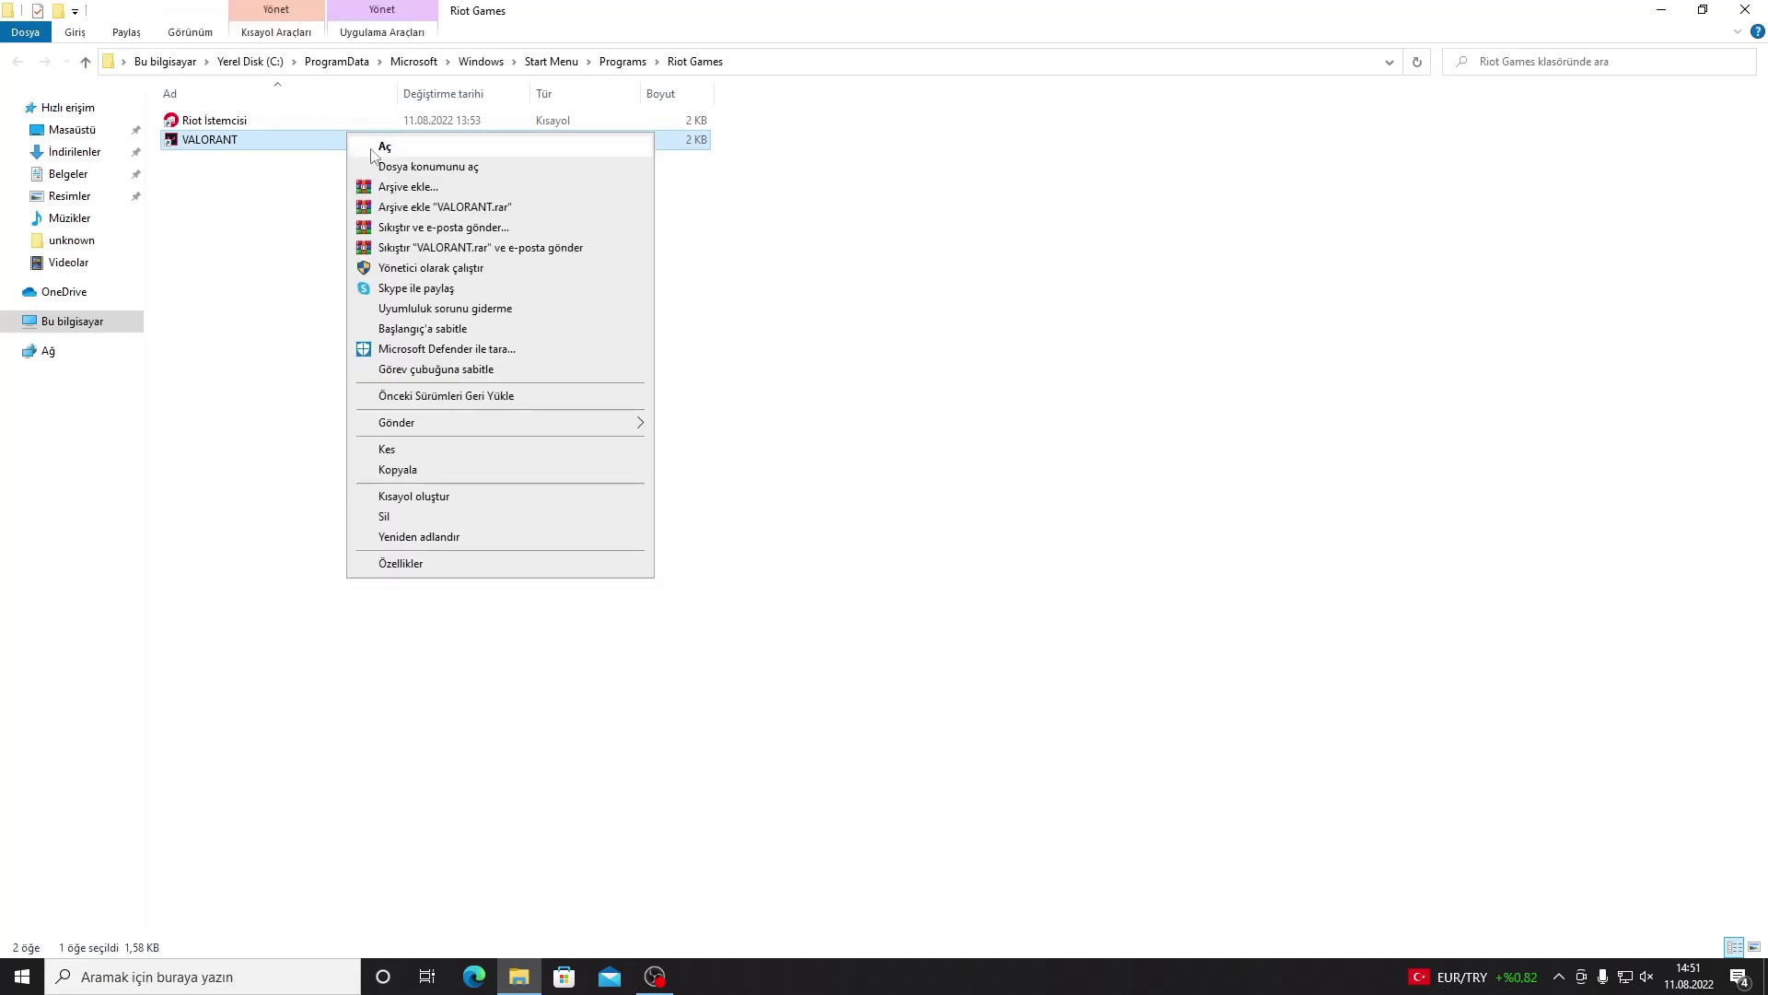
pyautogui.click(393, 170)
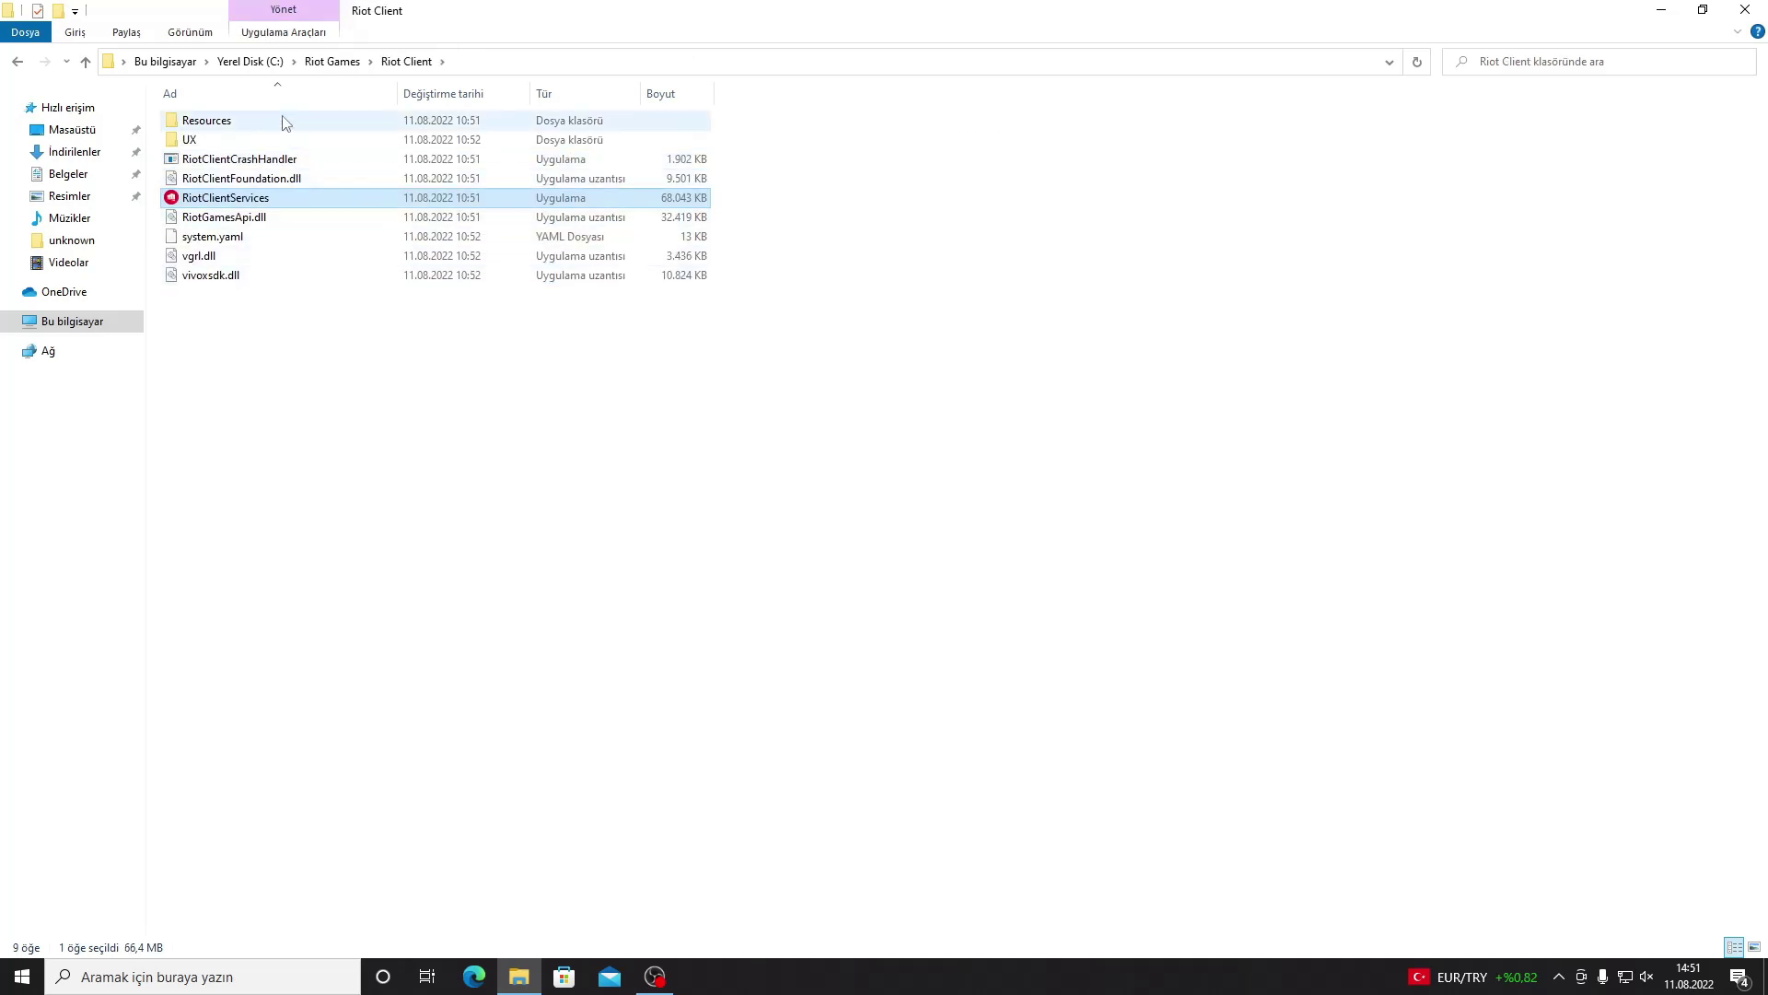
# - Go up to the Riot Games folder and browse into VALORANT\live\ShooterGame\Binaries\Win64
pyautogui.click(352, 66)
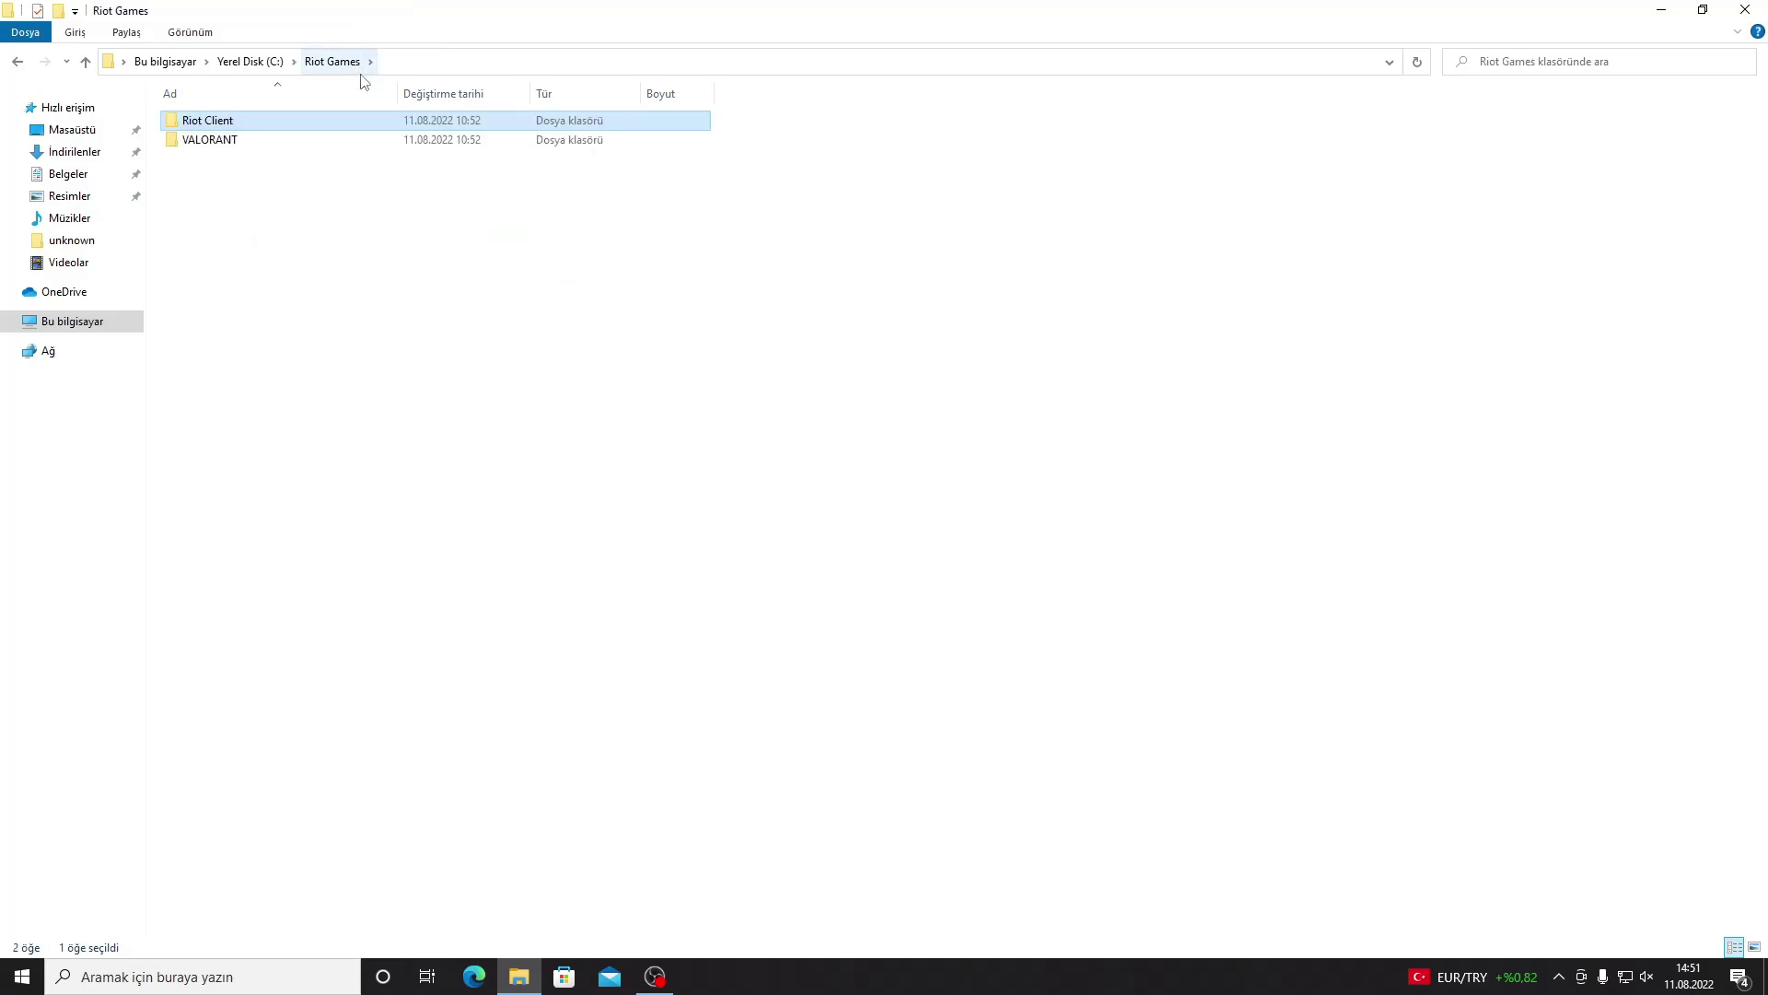
pyautogui.doubleClick(378, 146)
pyautogui.click(360, 122)
pyautogui.doubleClick(363, 125)
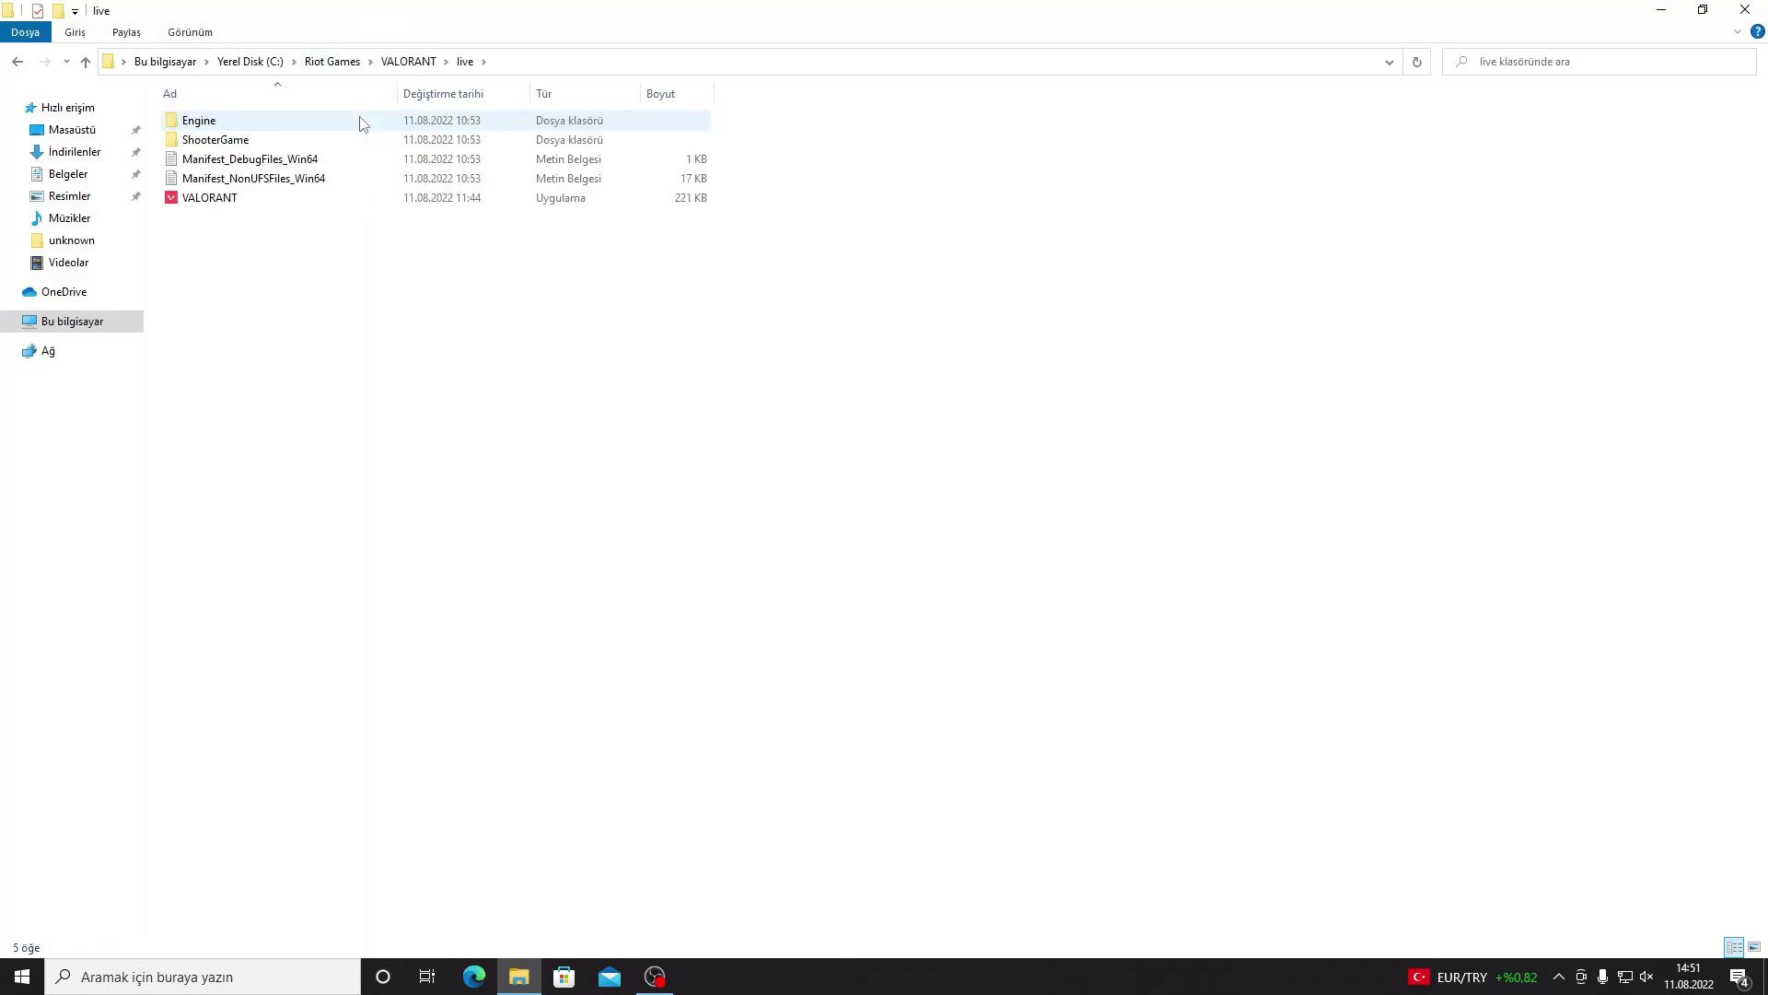
pyautogui.doubleClick(362, 140)
pyautogui.doubleClick(358, 126)
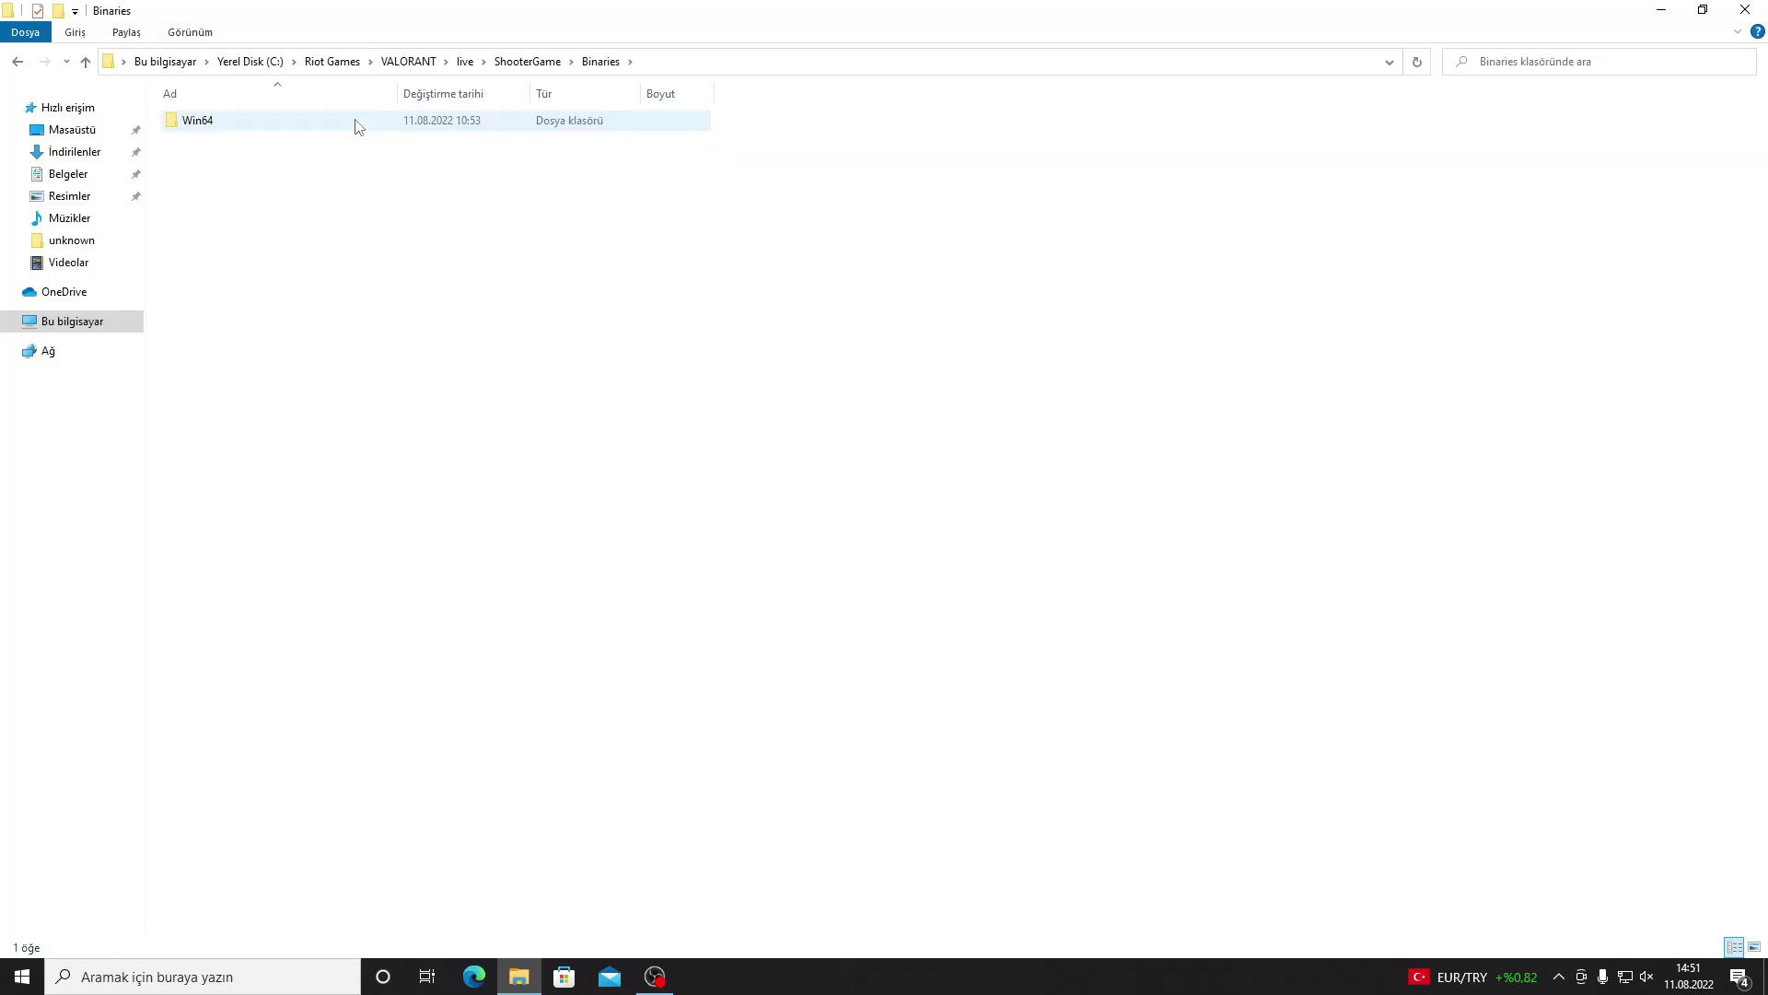
pyautogui.doubleClick(358, 126)
pyautogui.scroll(-5, 362, 431)
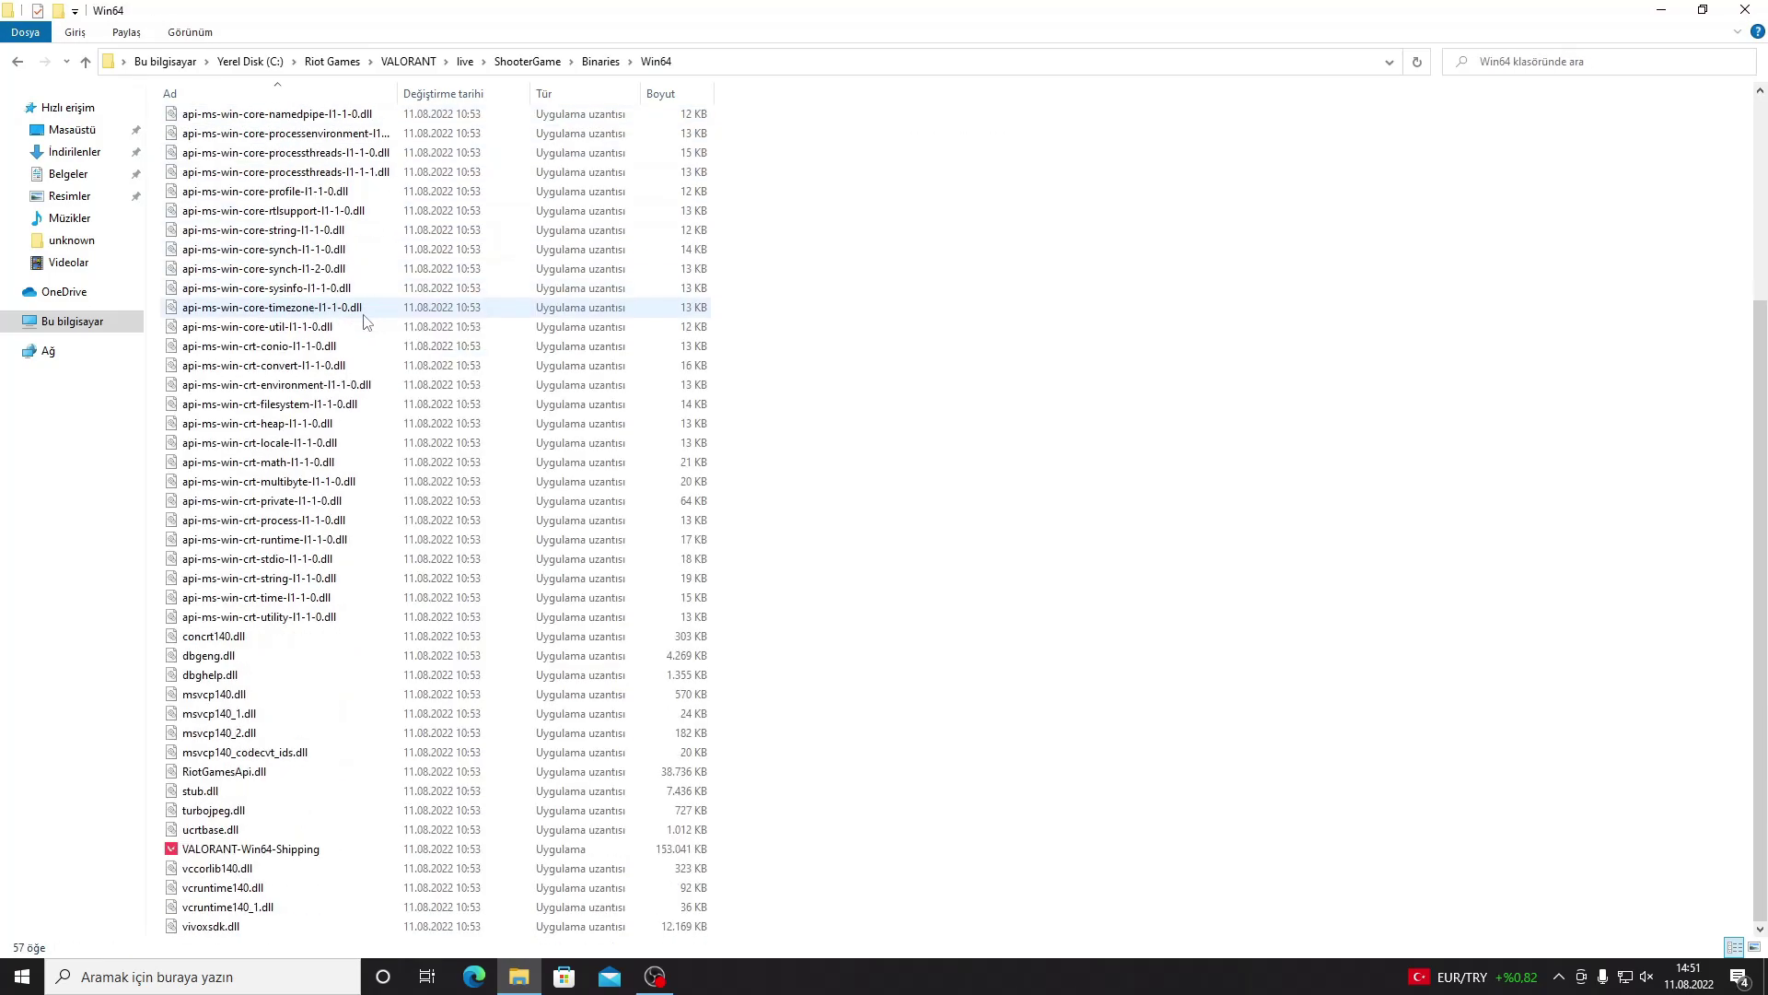
# - In the compatibility properties of VALORANT-Win64-Shipping, override high DPI scaling behaviour with scaling performed by Uygulama, and accept
pyautogui.moveTo(781, 848); pyautogui.dragTo(178, 855)
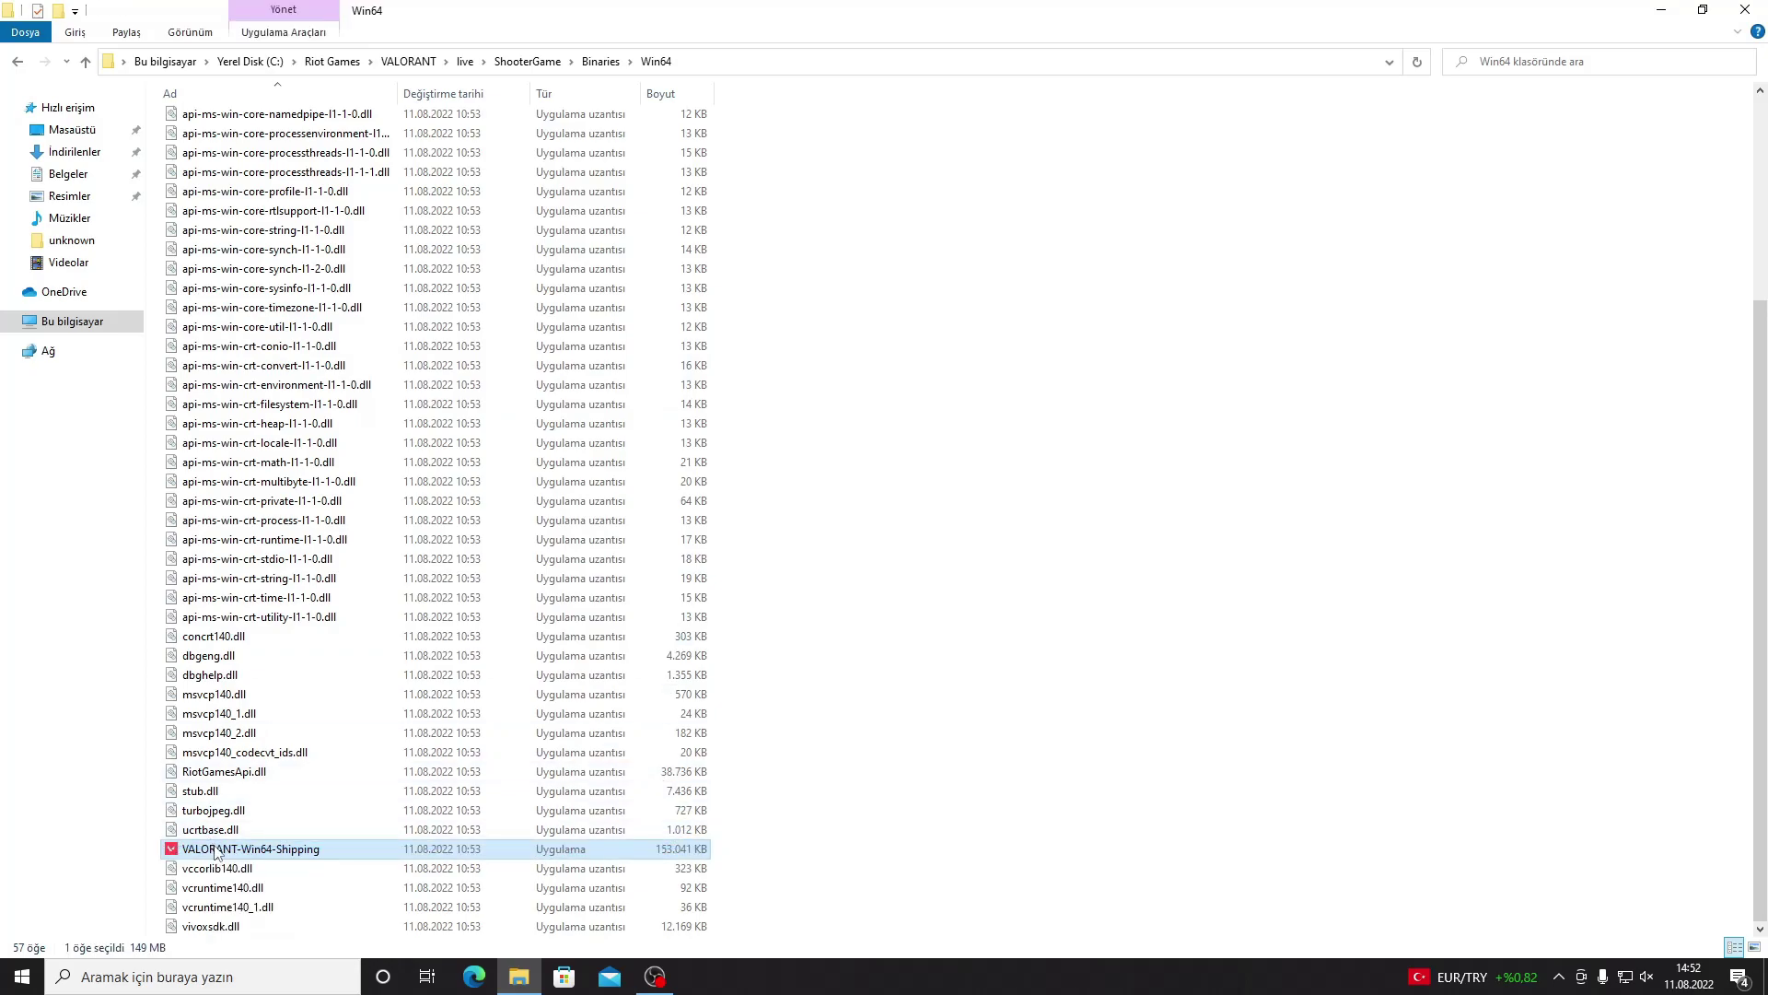
pyautogui.rightClick(215, 847)
pyautogui.click(245, 831)
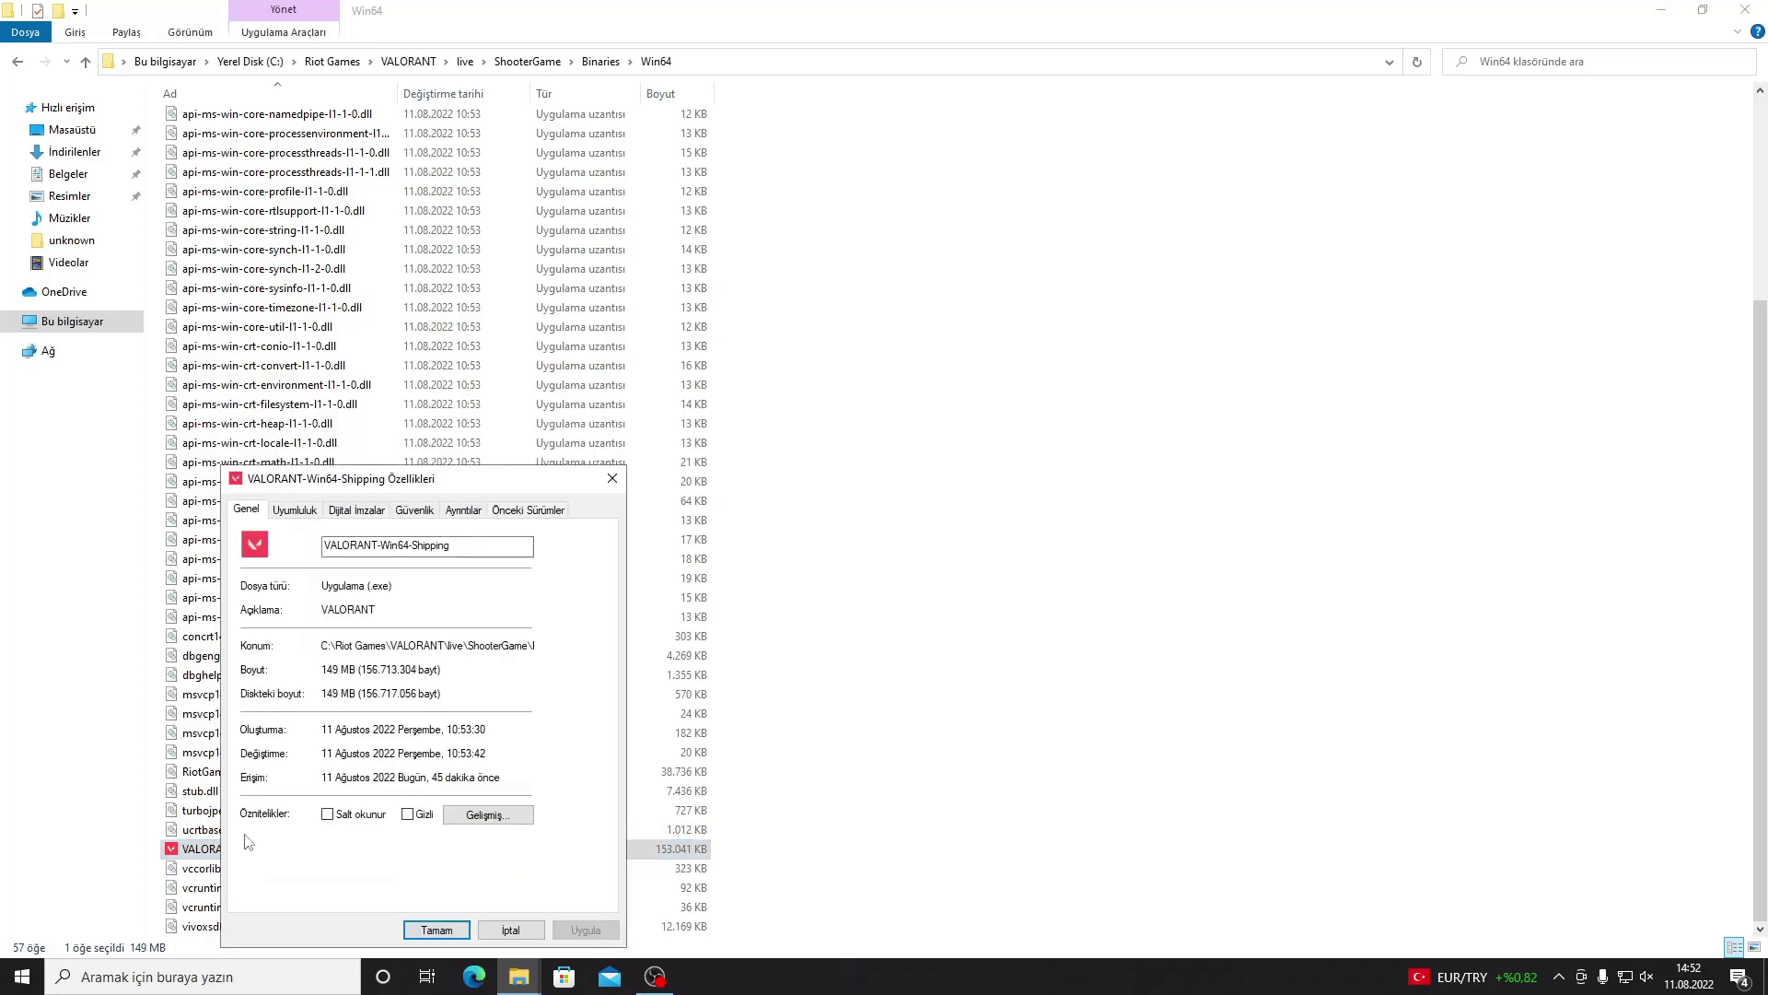
pyautogui.click(318, 511)
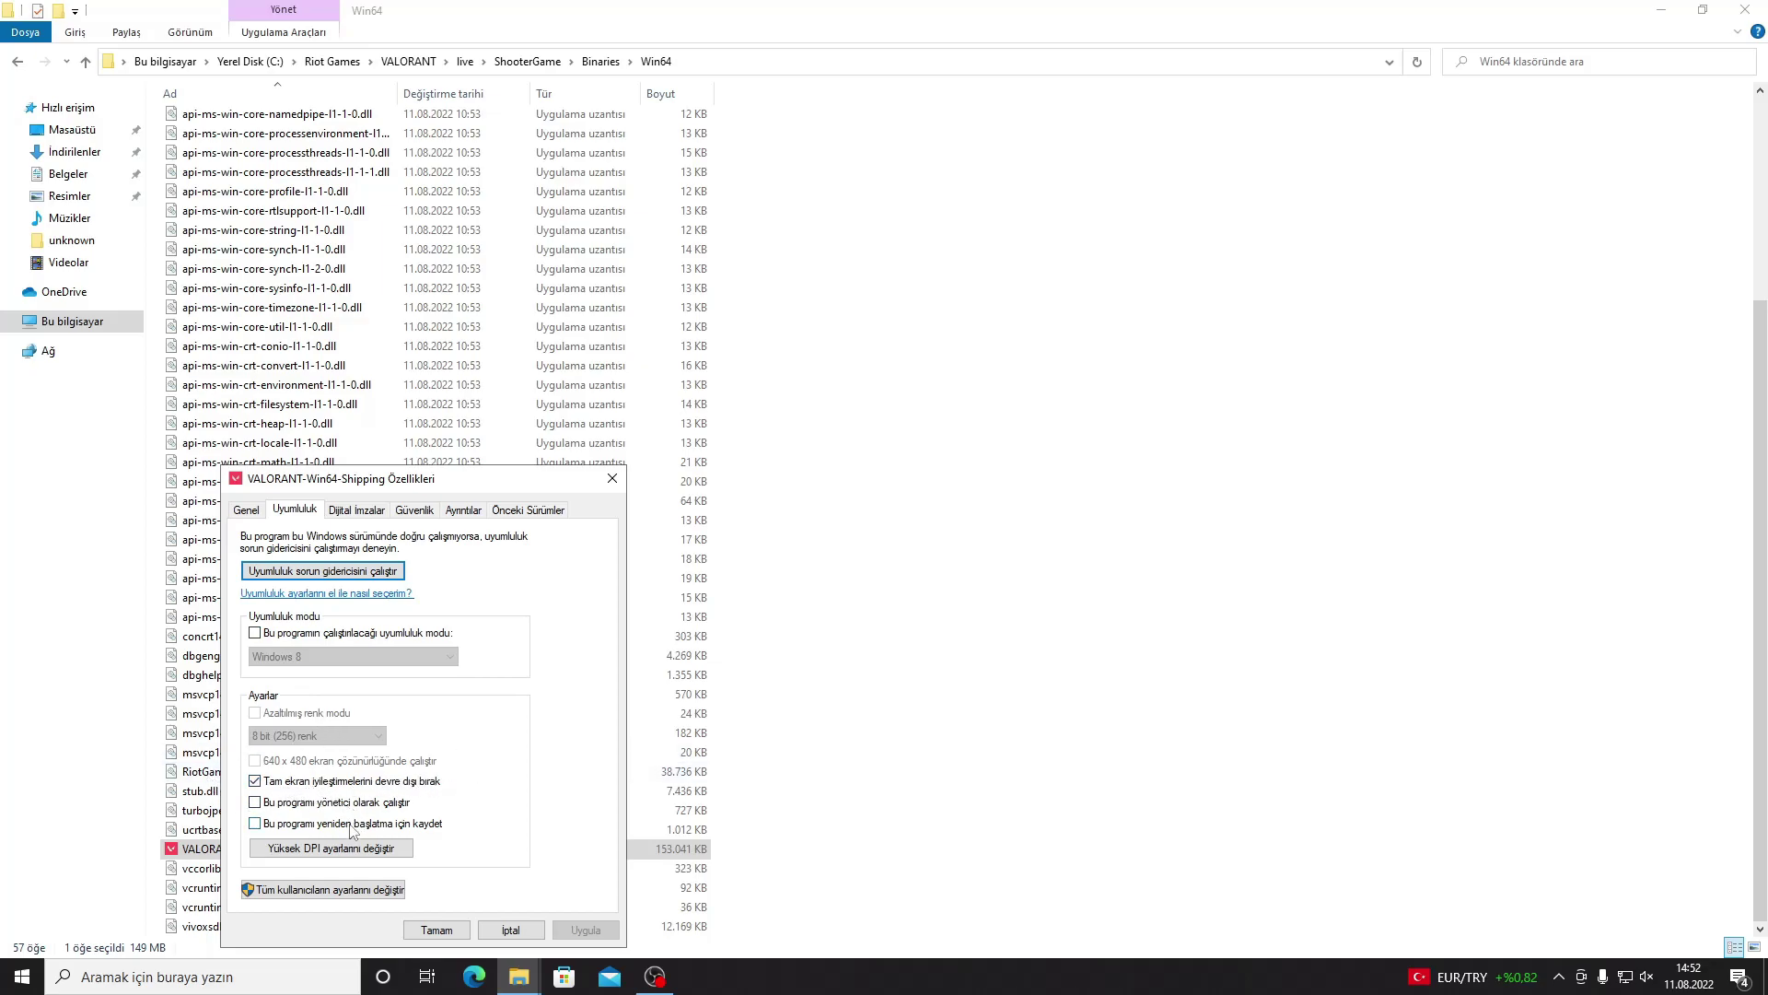
pyautogui.click(297, 849)
pyautogui.click(310, 835)
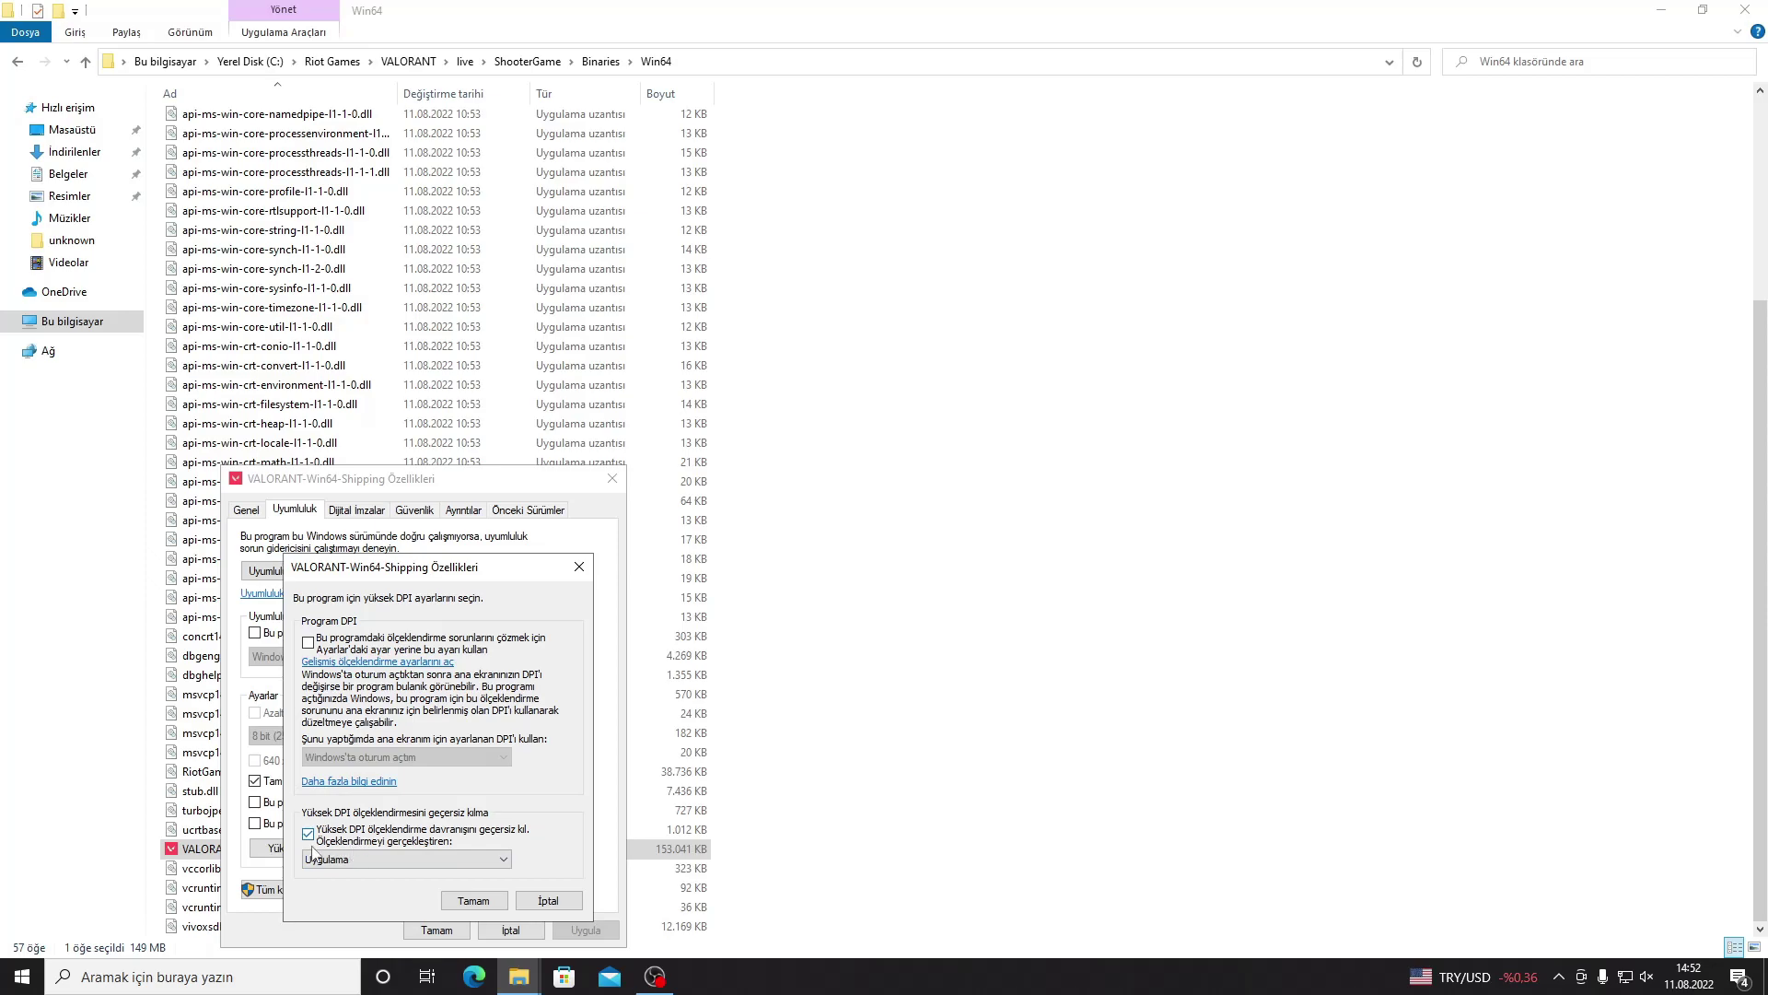
pyautogui.click(472, 900)
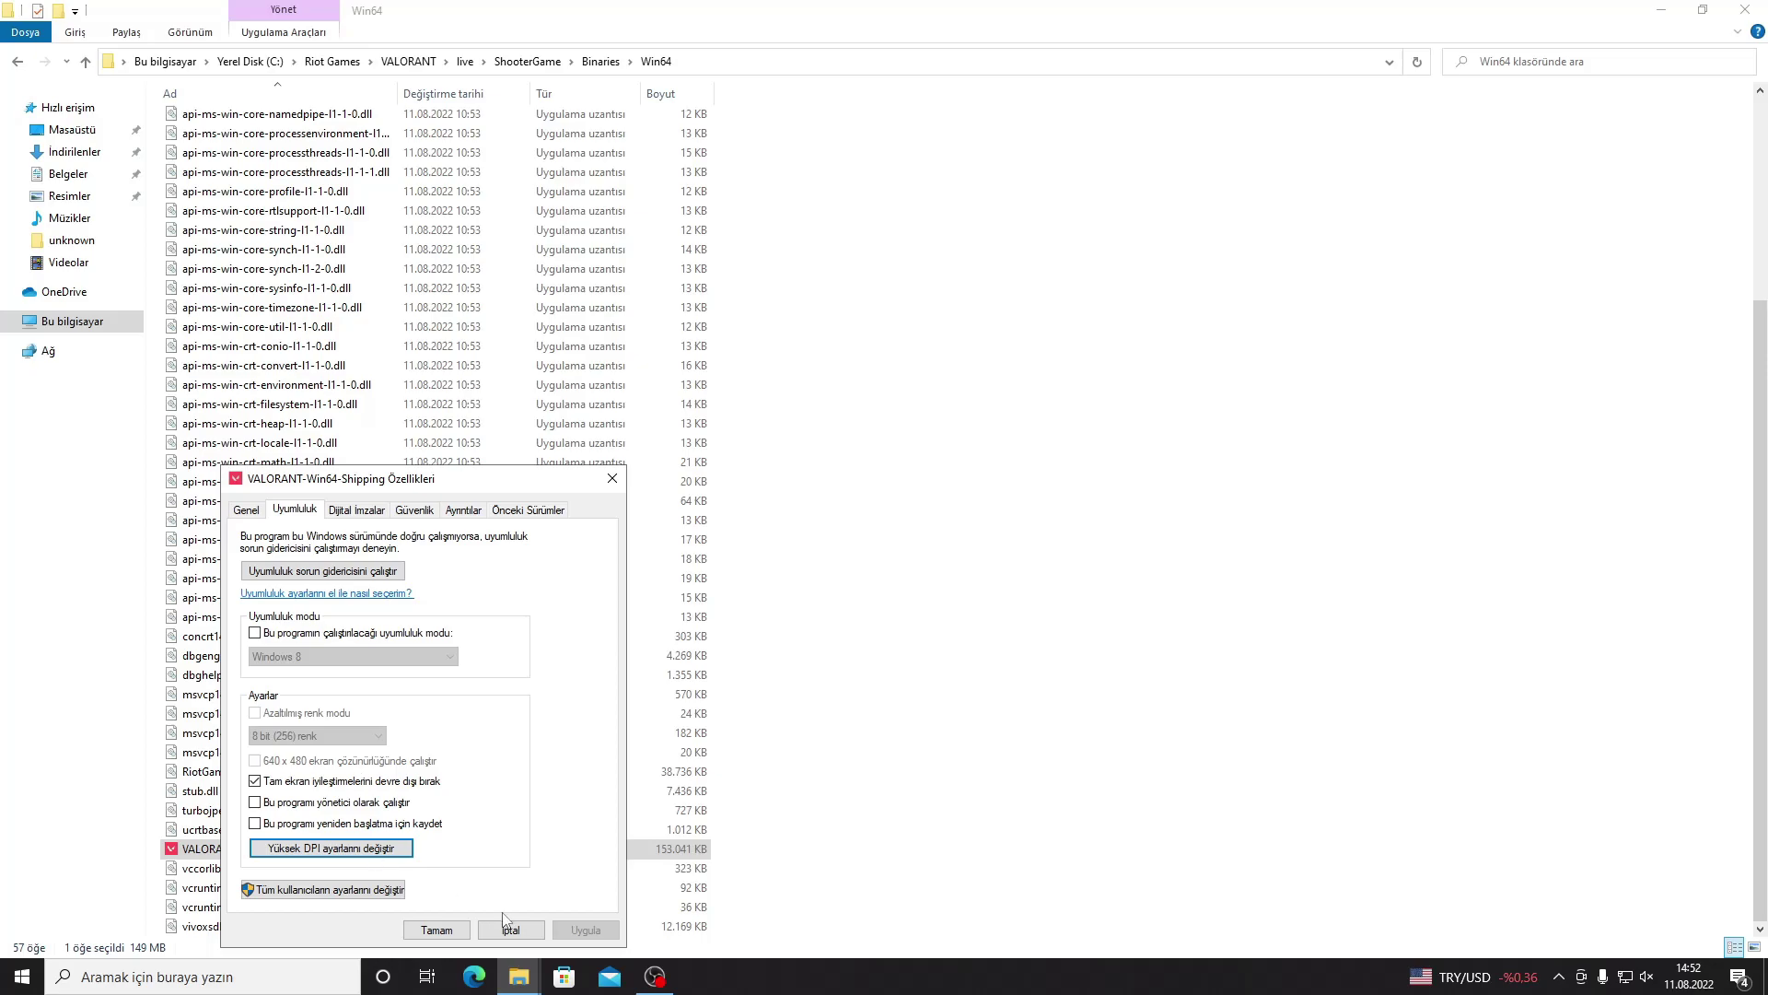
pyautogui.click(436, 930)
# - Open Grafik ayarları in Windows Settings and turn on the variable refresh rate (Değişken yenileme hızı)
pyautogui.press('super')
pyautogui.write('g')
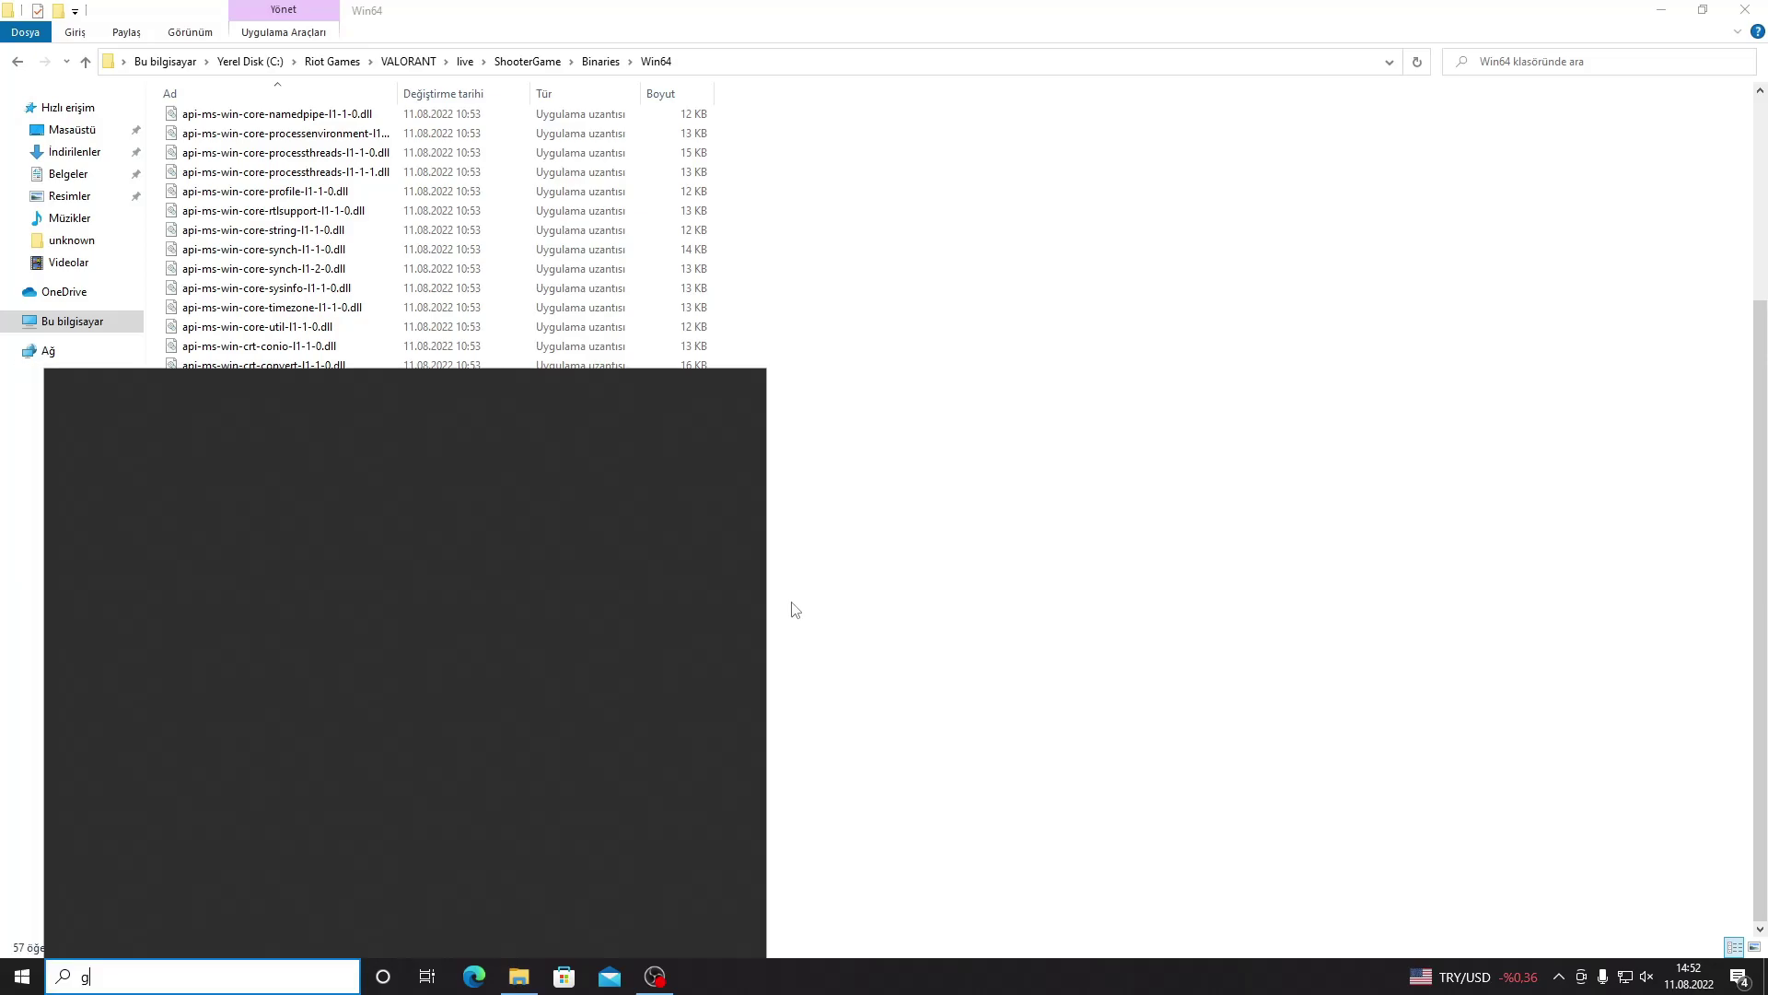
pyautogui.write('rafik ayarları')
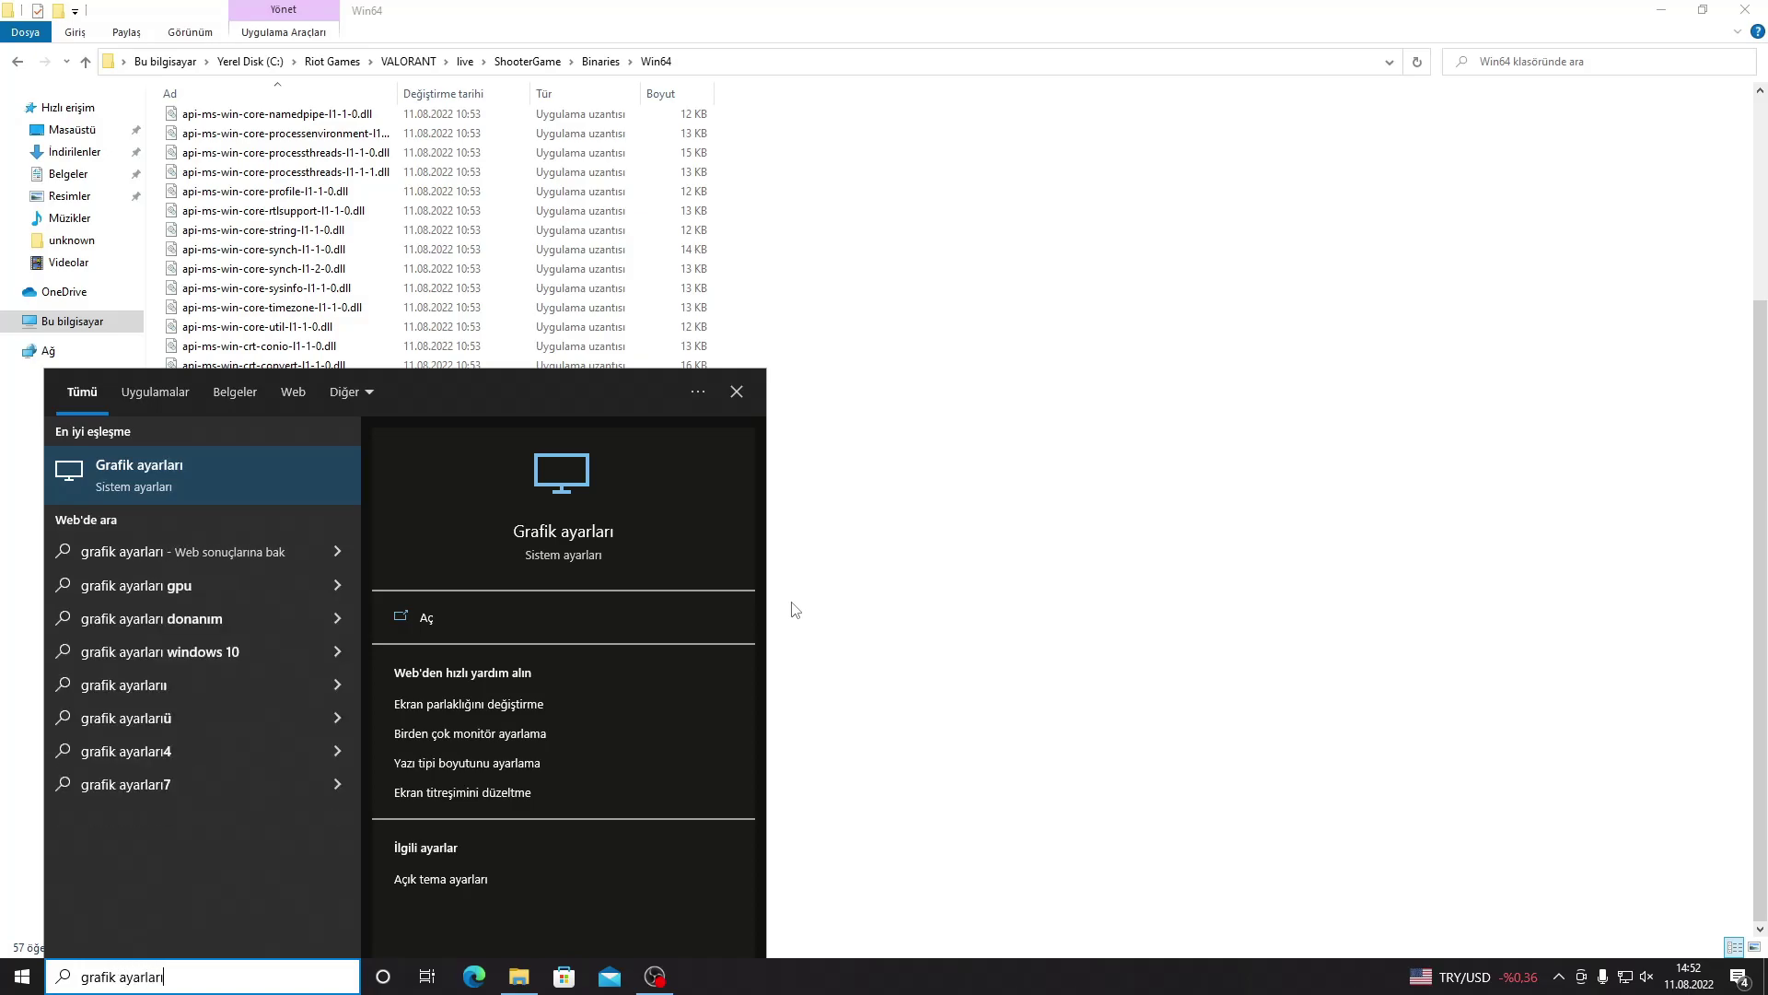
pyautogui.press('Return')
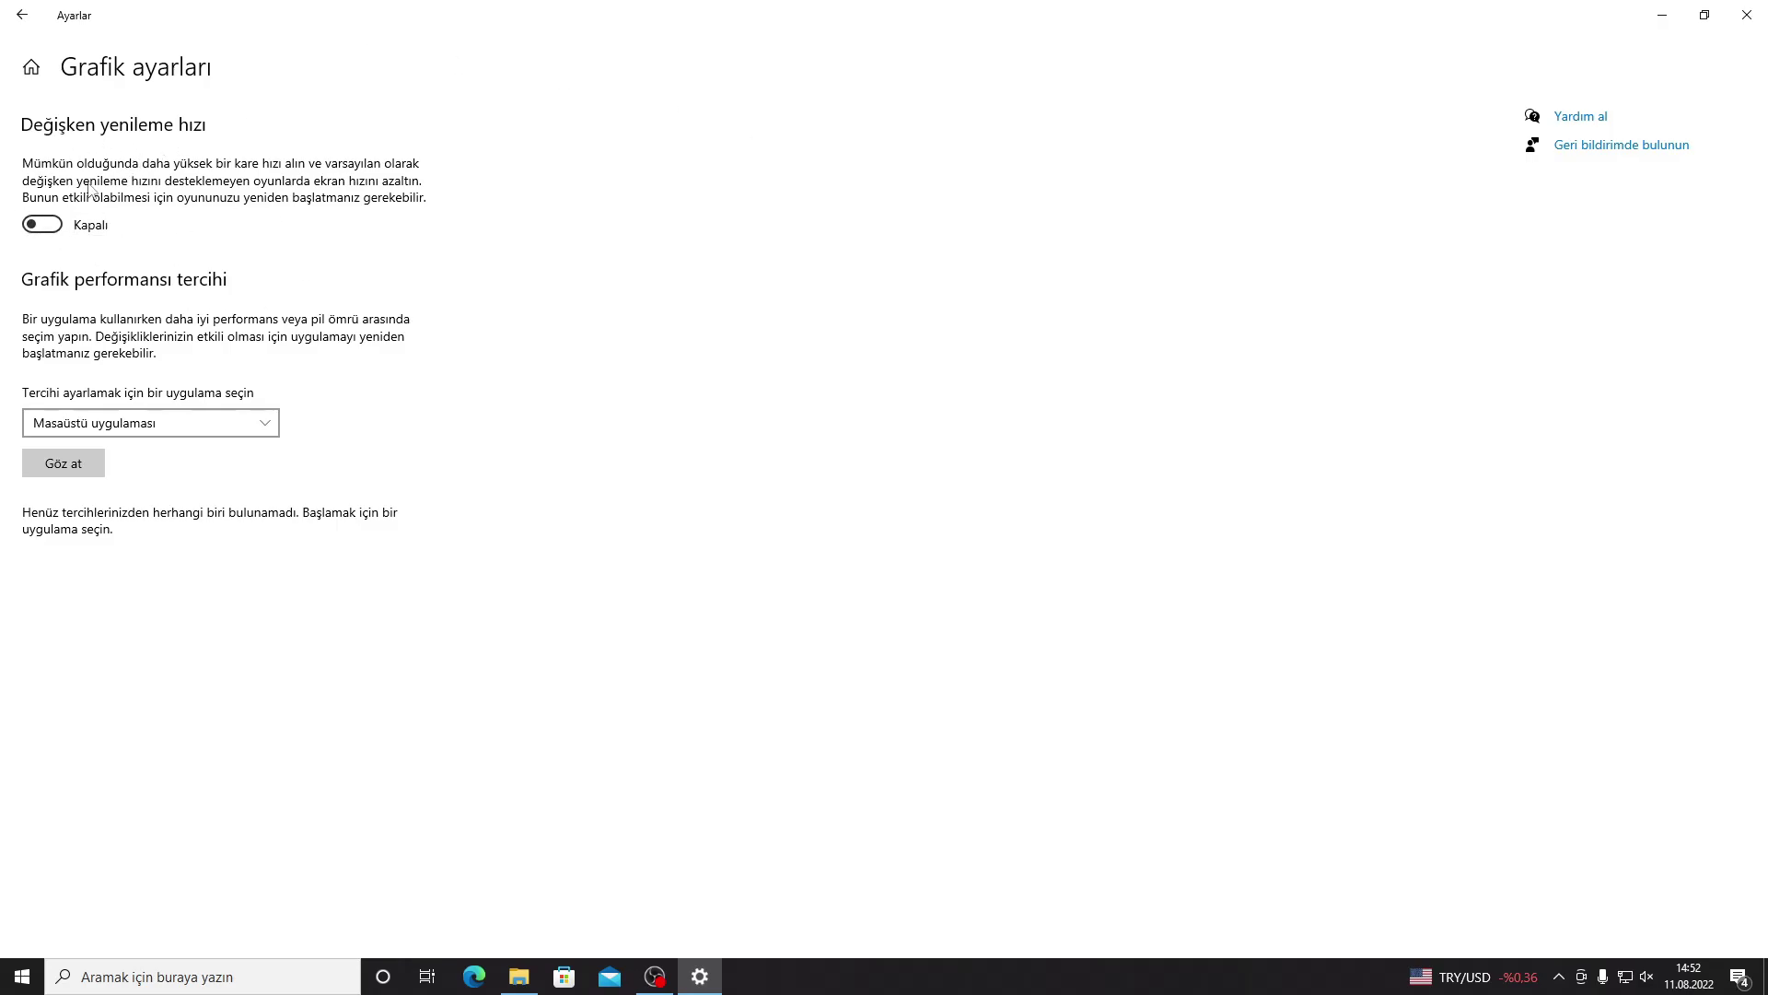
pyautogui.click(43, 225)
# - Add VALORANT-Win64-Shipping from C:\Riot Games\VALORANT\live\ShooterGame\Binaries\Win64 as a desktop app to the graphics performance preferences
pyautogui.click(61, 466)
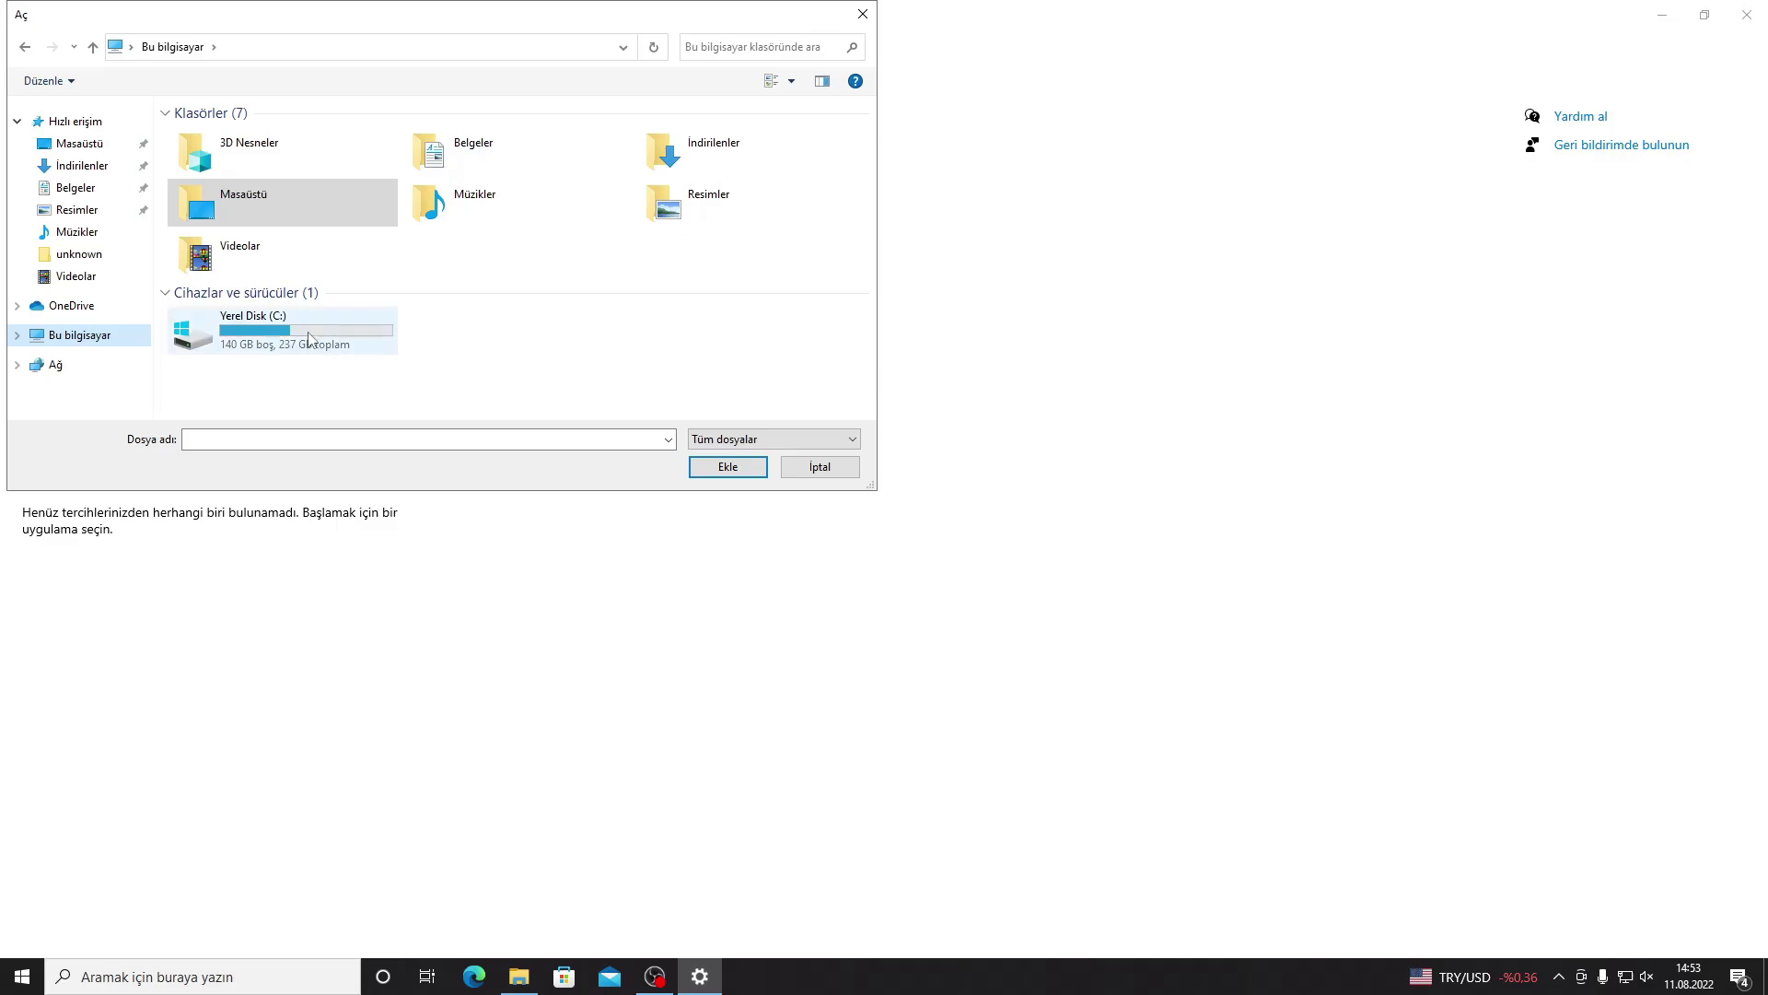
pyautogui.doubleClick(307, 320)
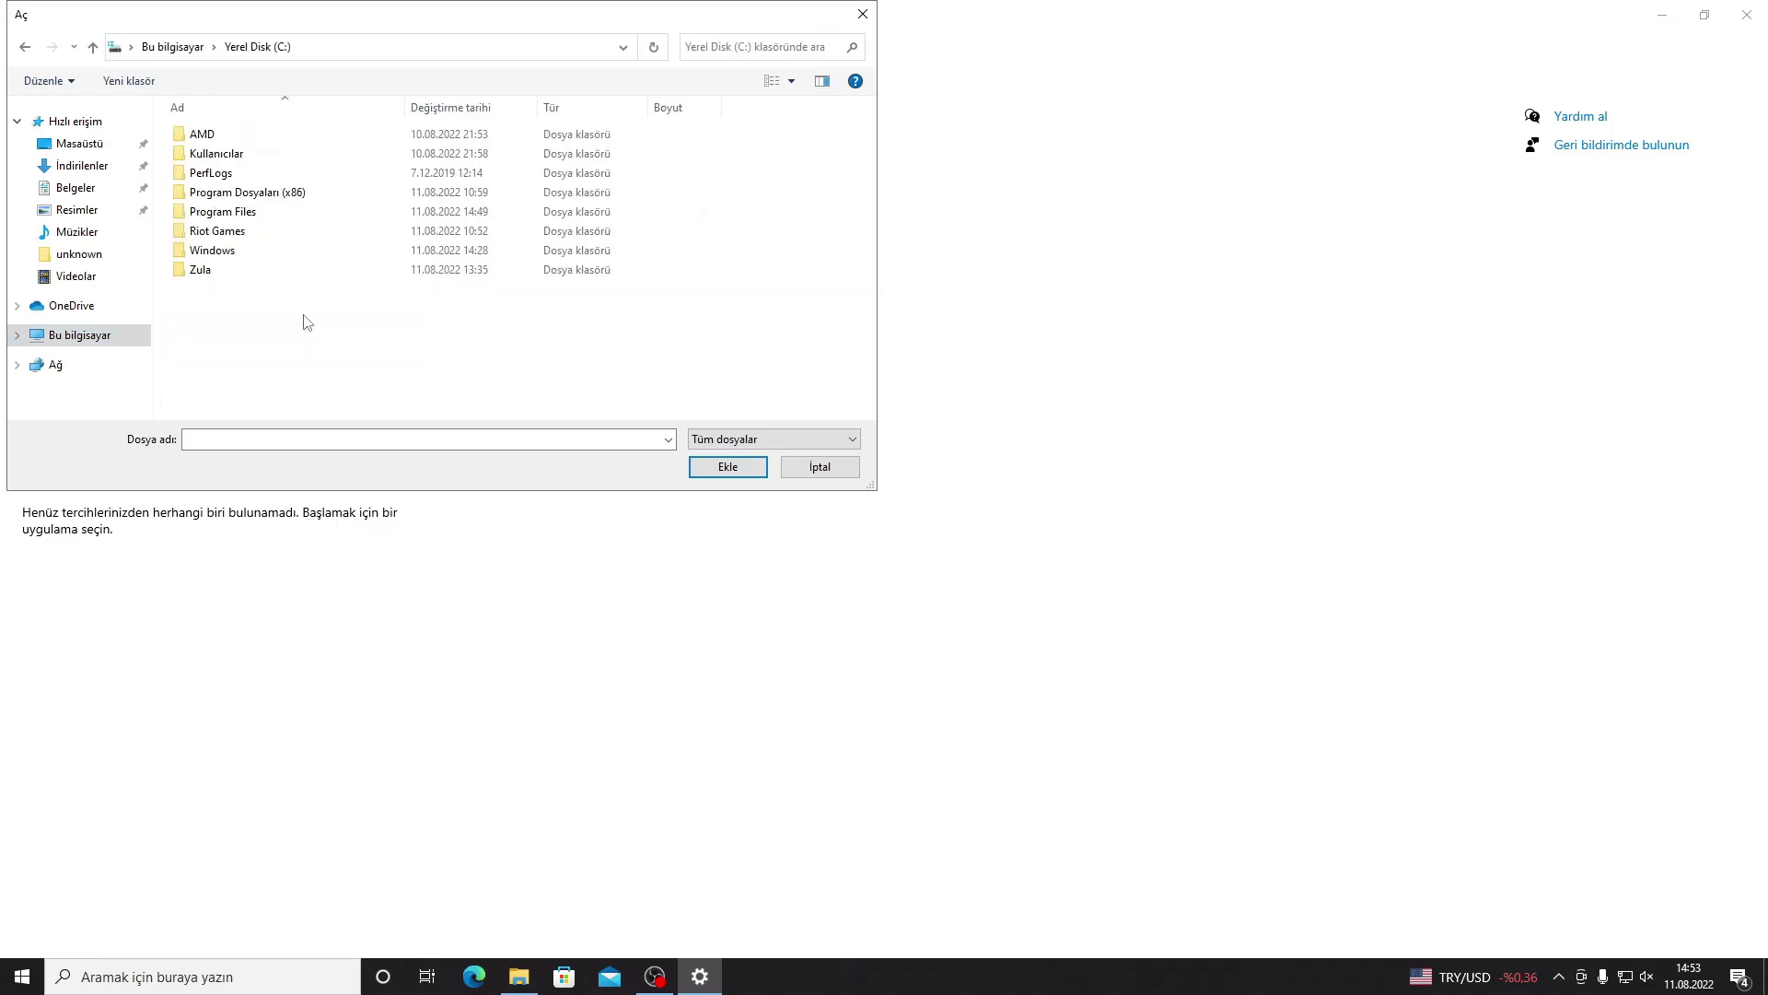
pyautogui.doubleClick(226, 230)
pyautogui.doubleClick(232, 153)
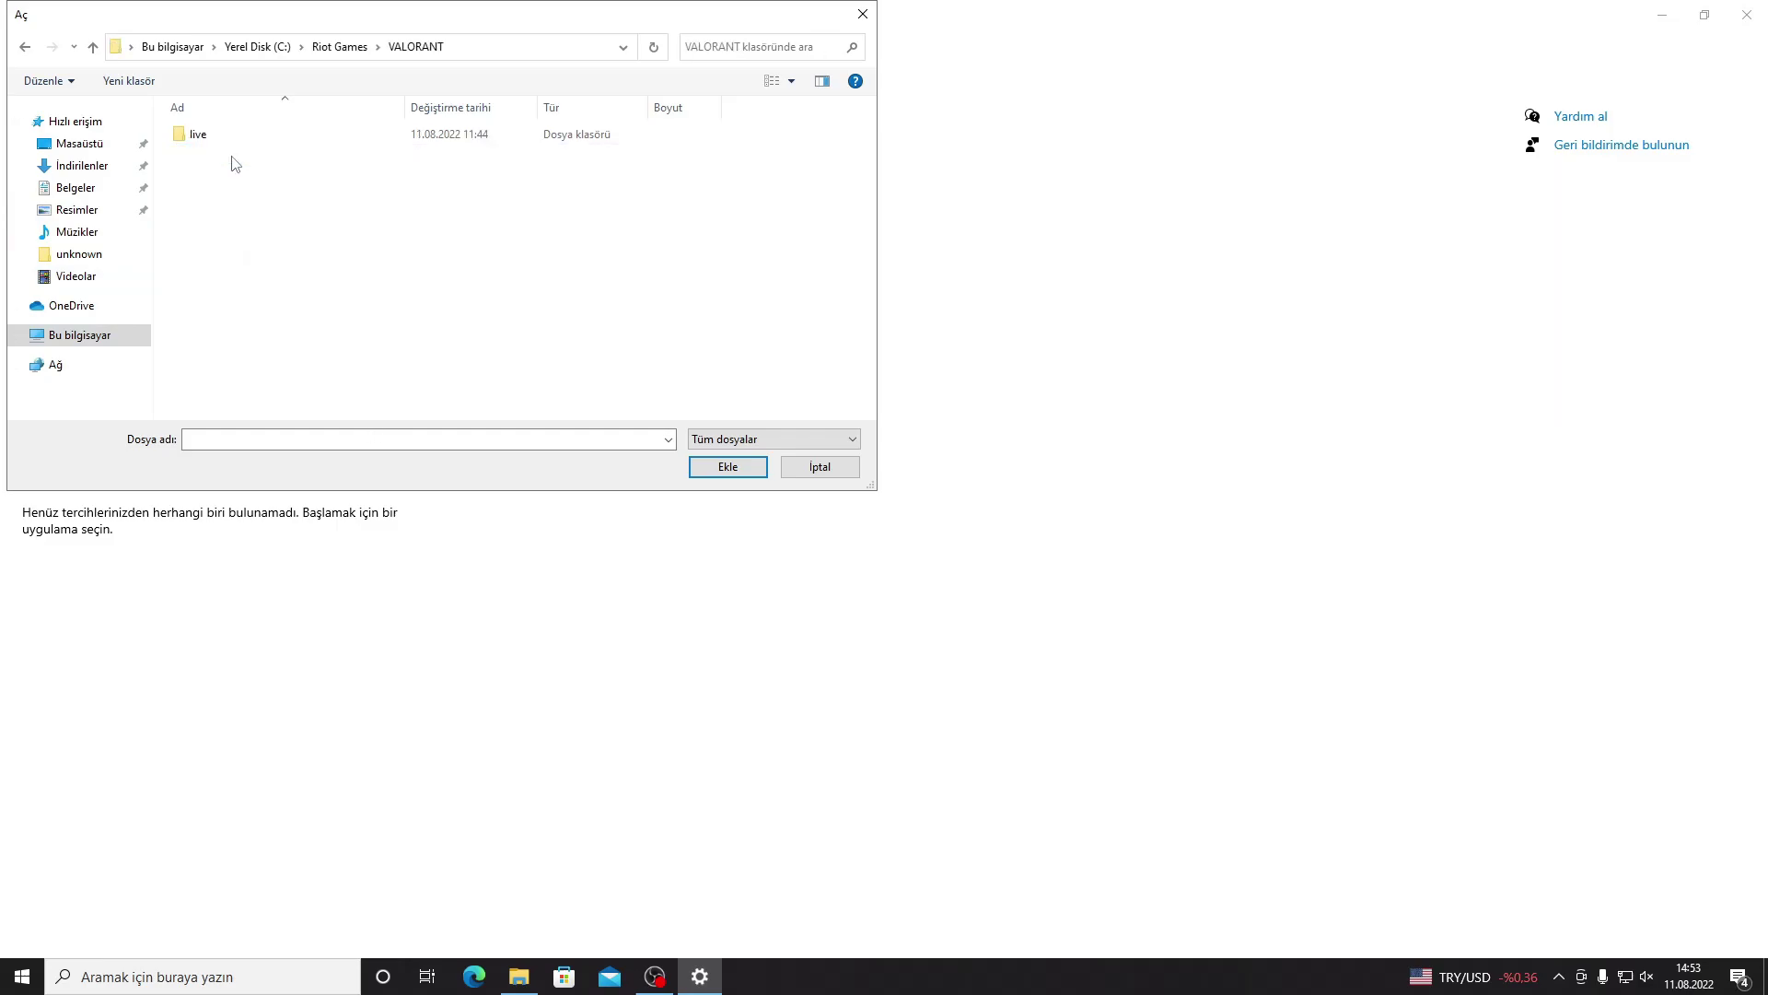
pyautogui.doubleClick(234, 135)
pyautogui.doubleClick(247, 153)
pyautogui.click(24, 48)
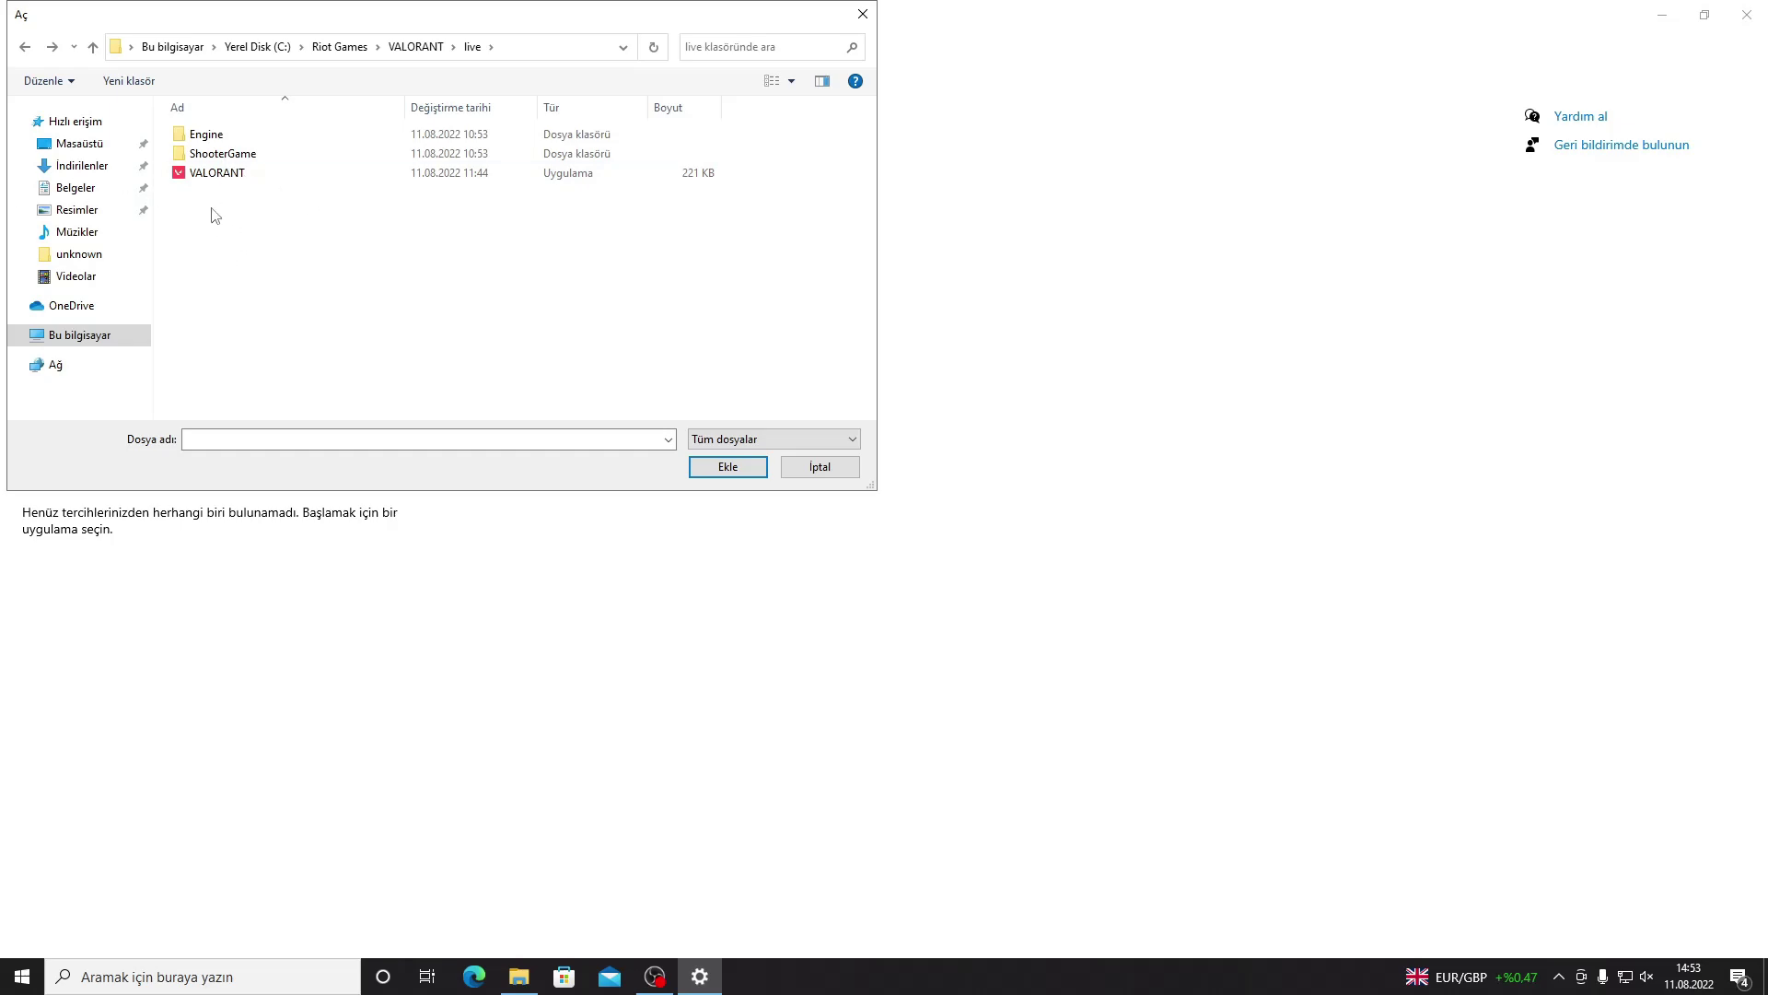
pyautogui.doubleClick(294, 155)
pyautogui.doubleClick(295, 140)
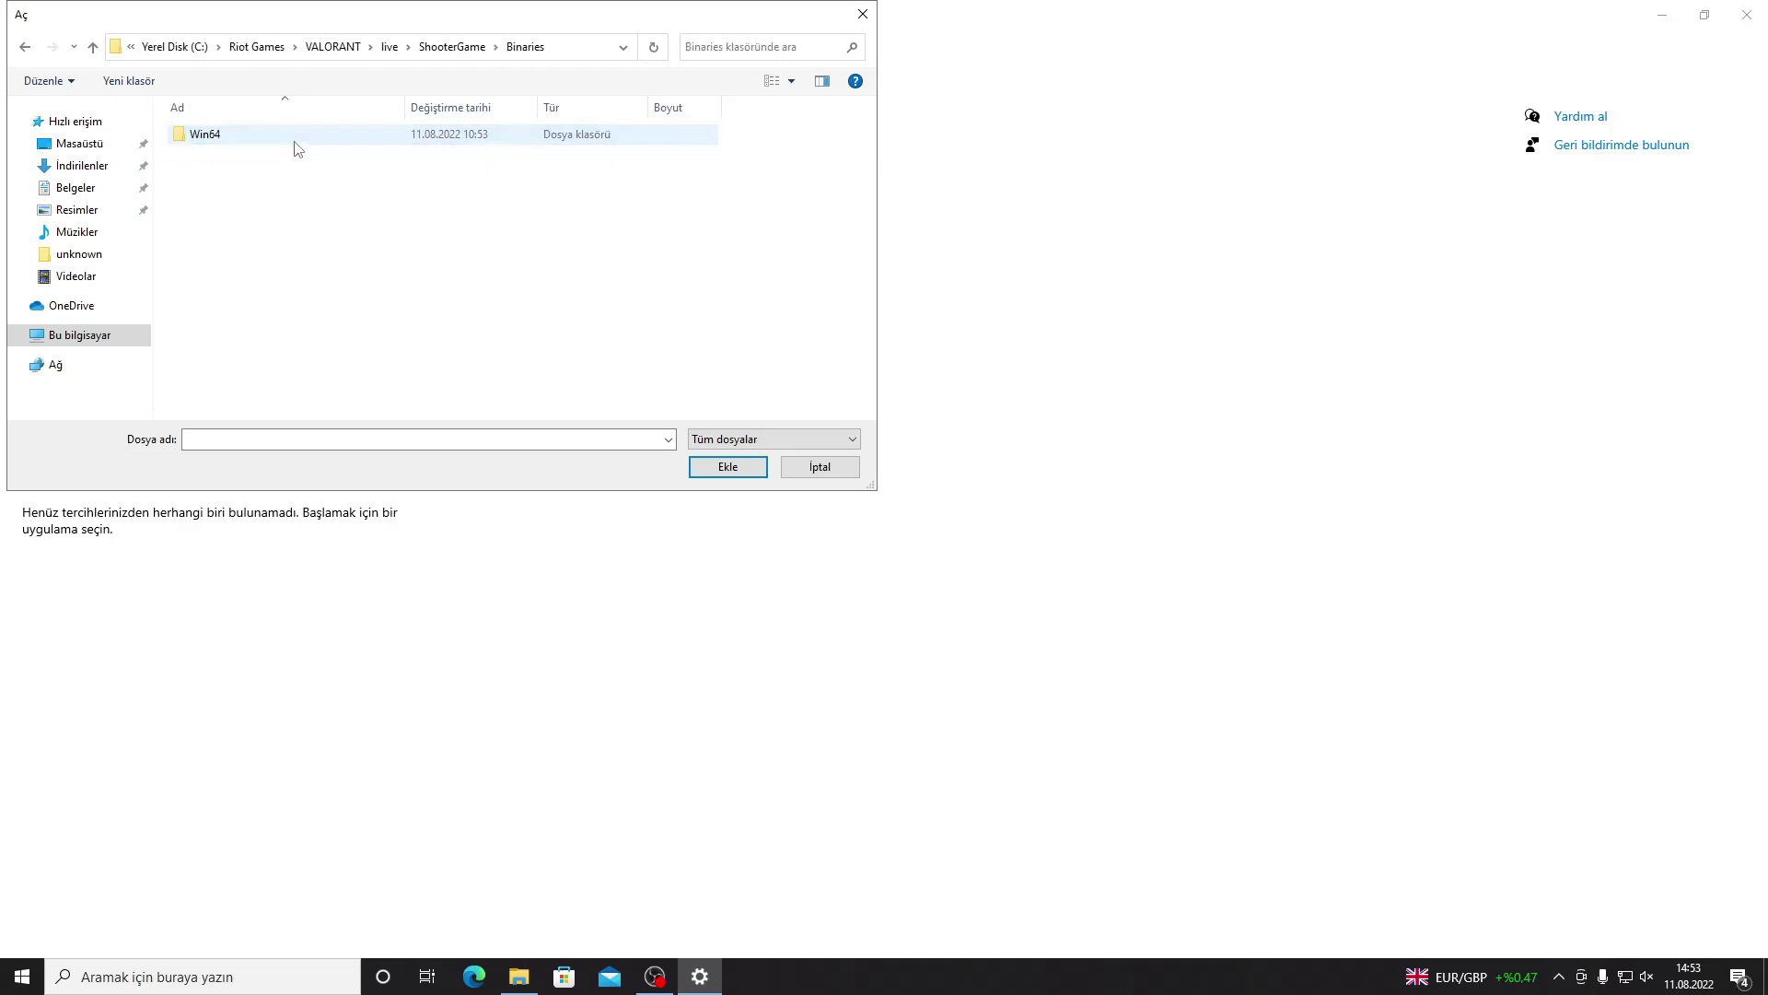
pyautogui.doubleClick(292, 147)
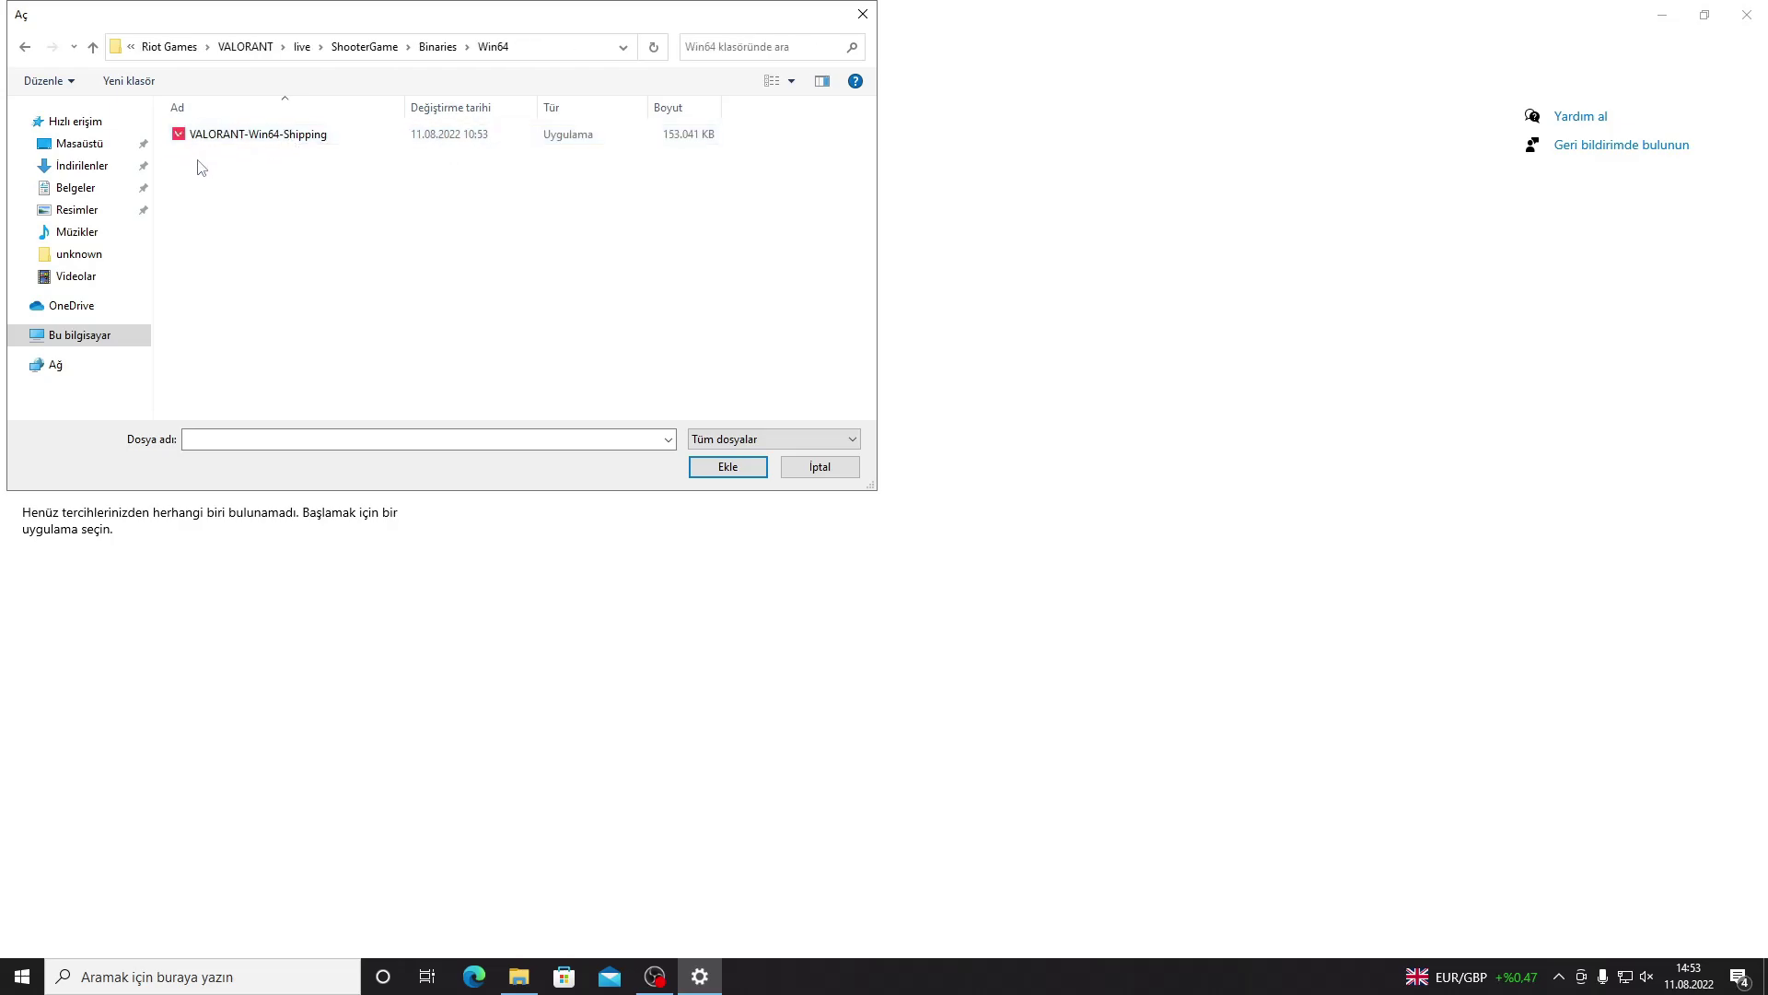
pyautogui.doubleClick(269, 139)
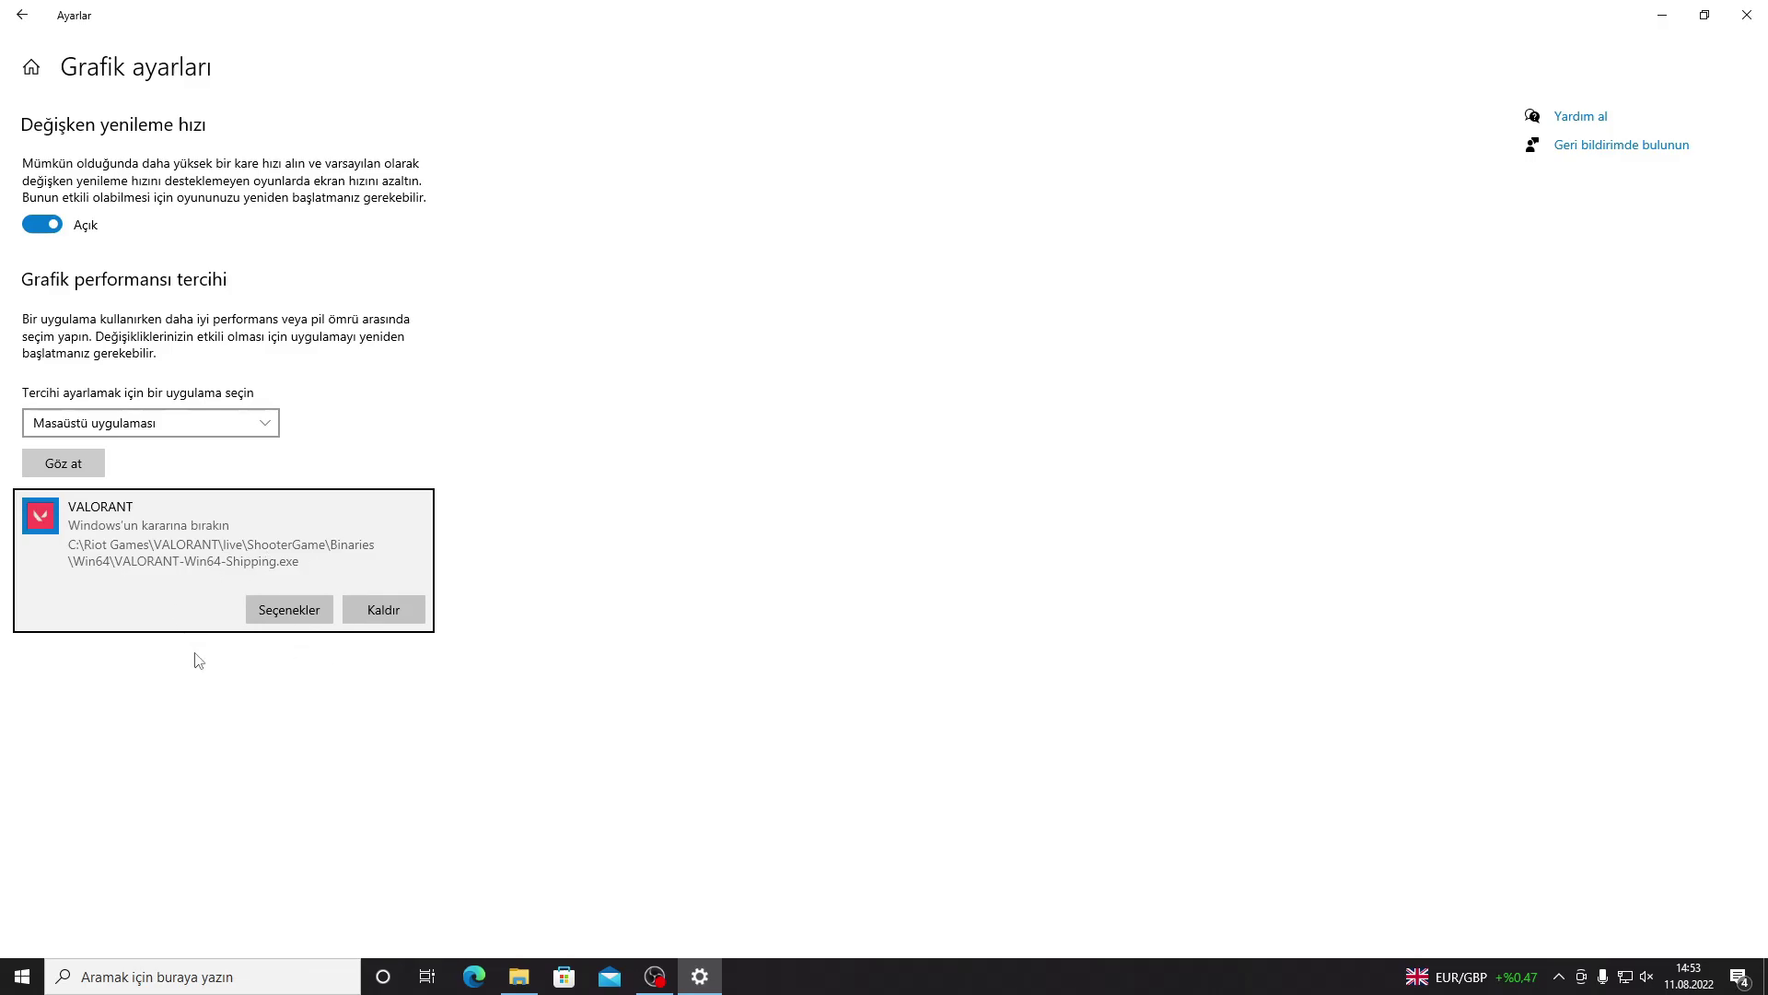
# - Set VALORANT's graphics preference to Yüksek performans and save it
pyautogui.click(292, 611)
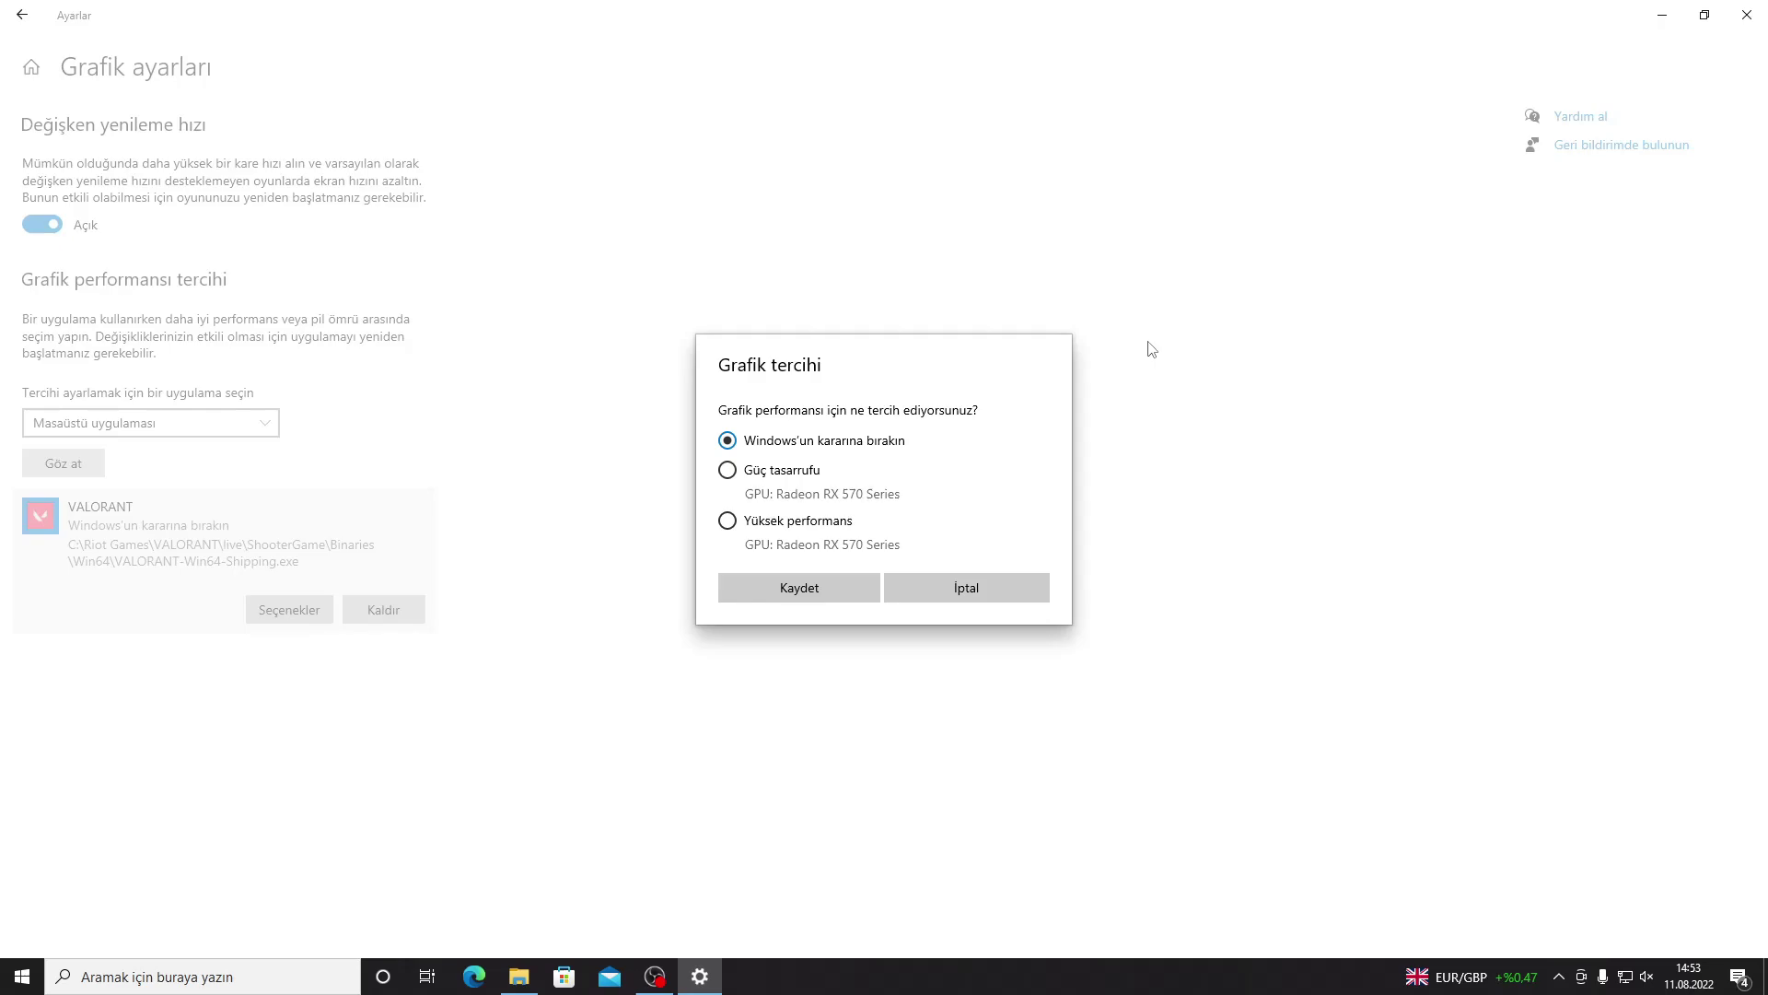
pyautogui.click(792, 522)
pyautogui.click(823, 578)
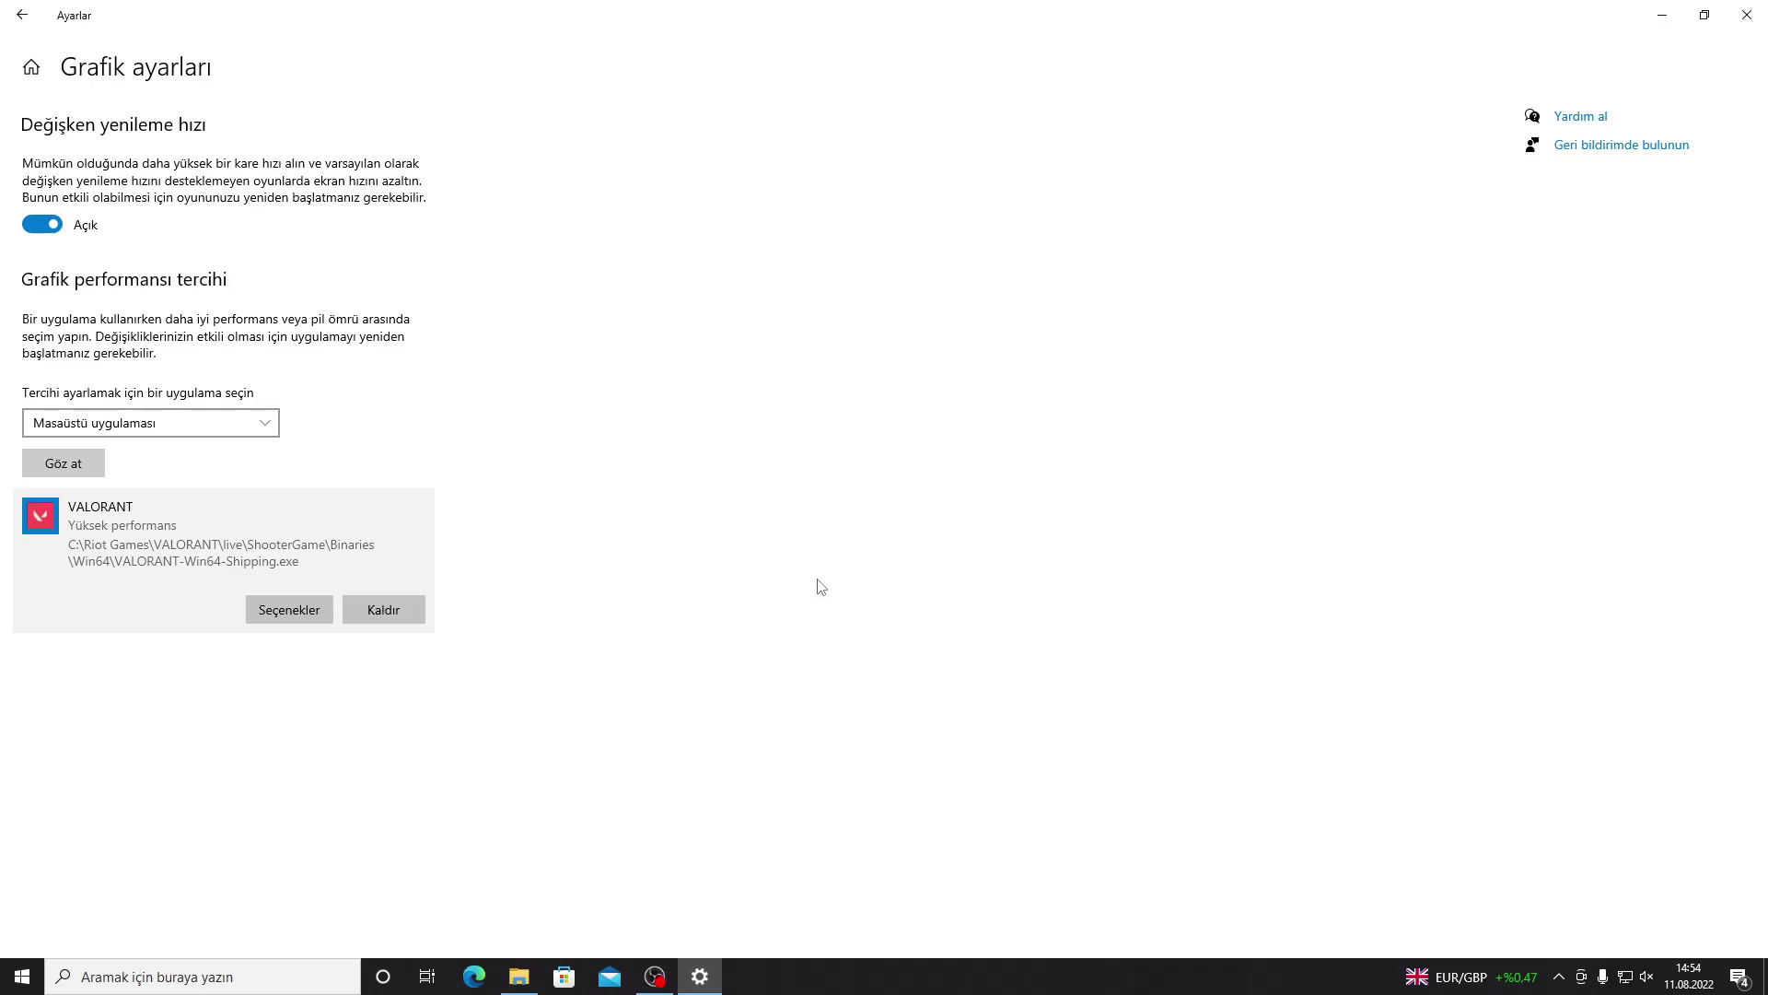
# - Run msconfig and open the advanced boot options (Gelişmiş Seçenekler) for the Windows 10 installation
pyautogui.press('super+r')
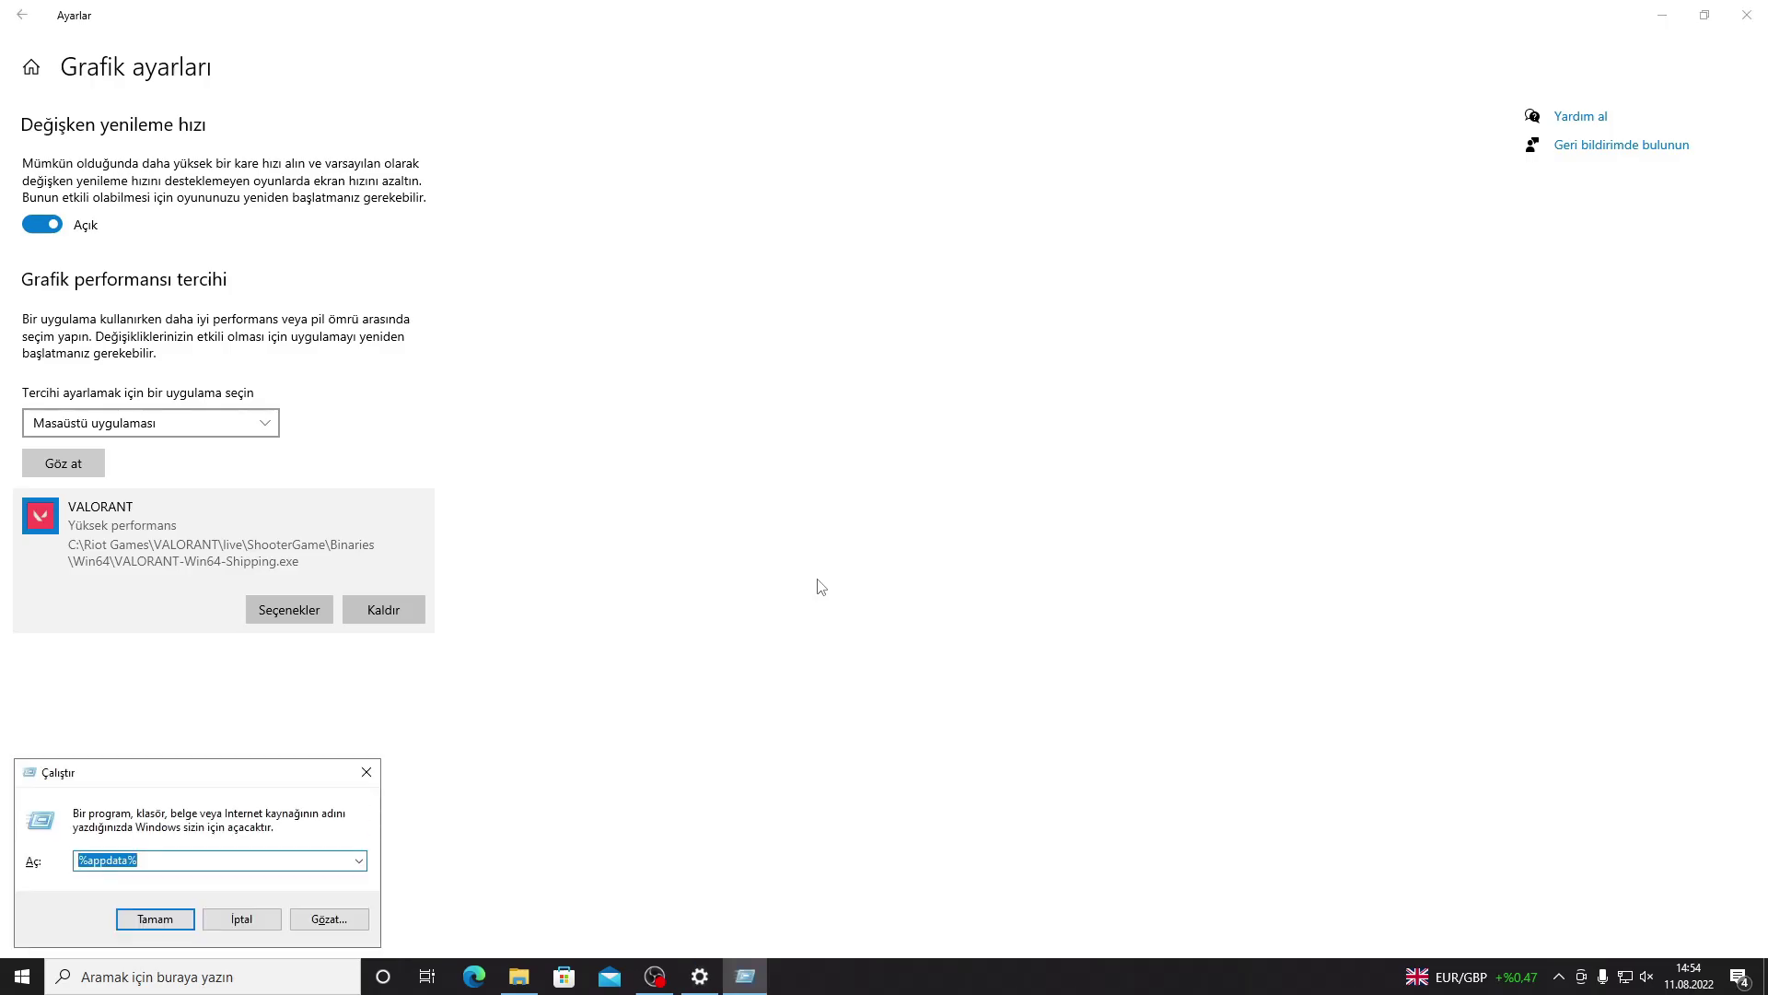
pyautogui.write('msconfi')
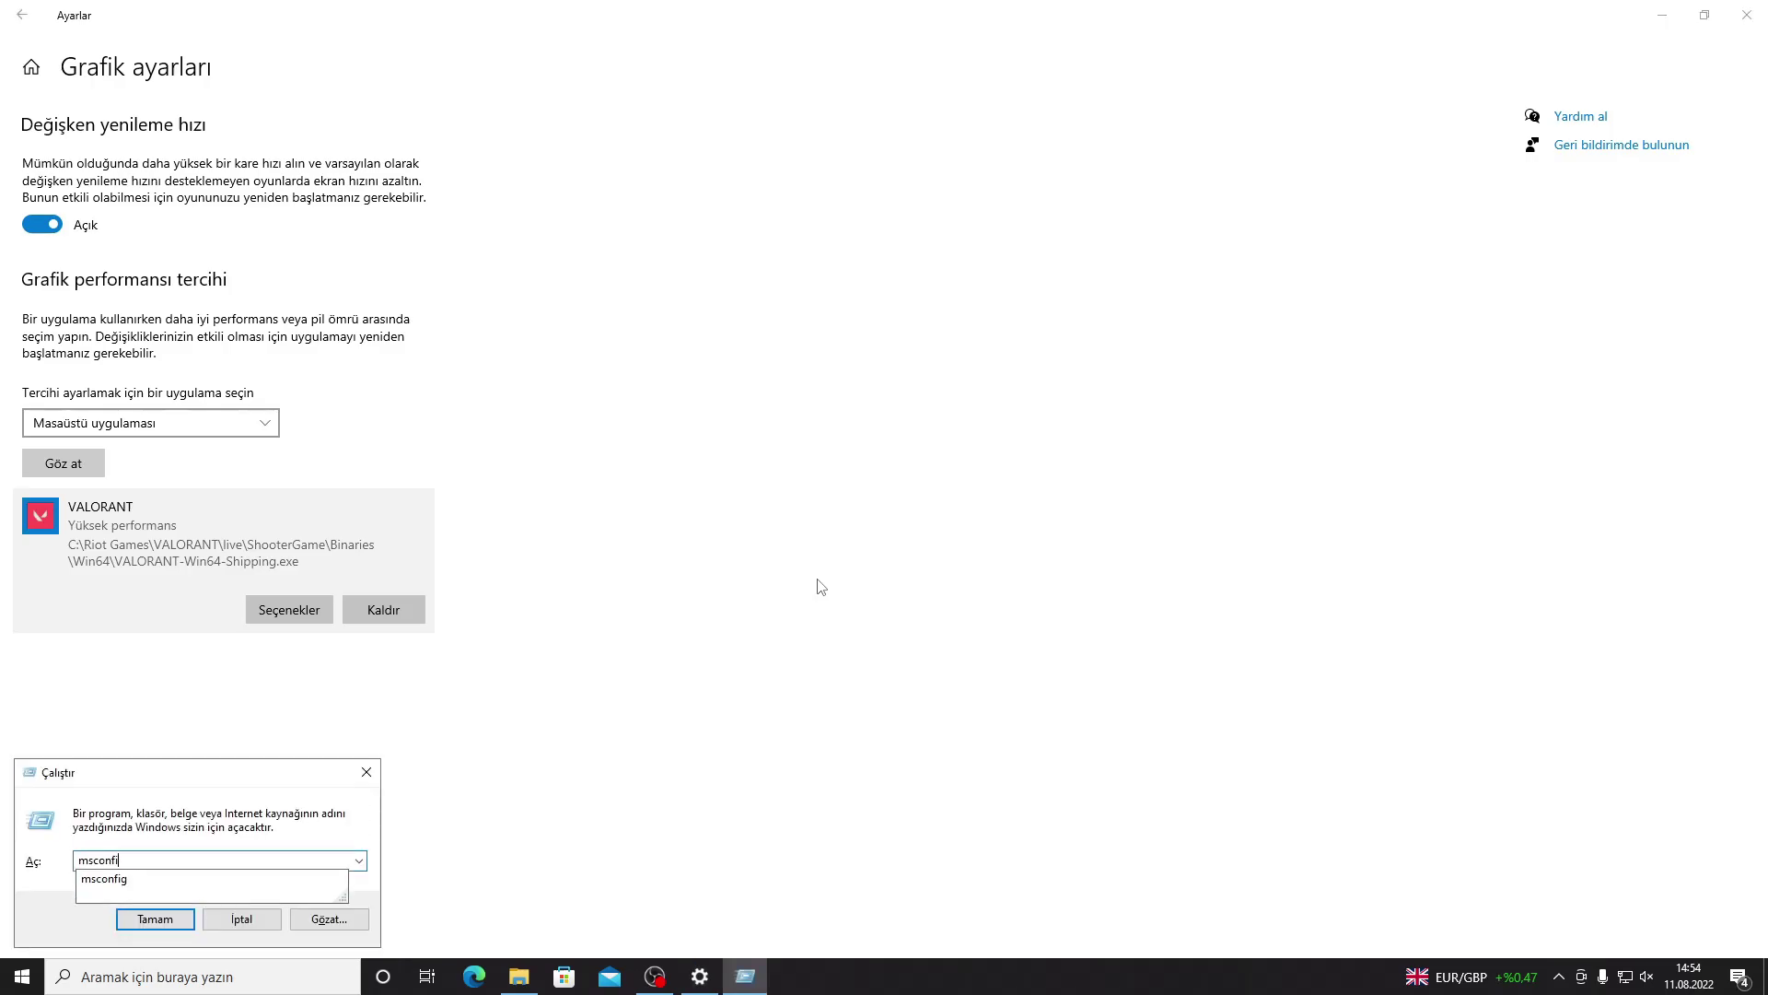
pyautogui.write('g')
pyautogui.press('Return')
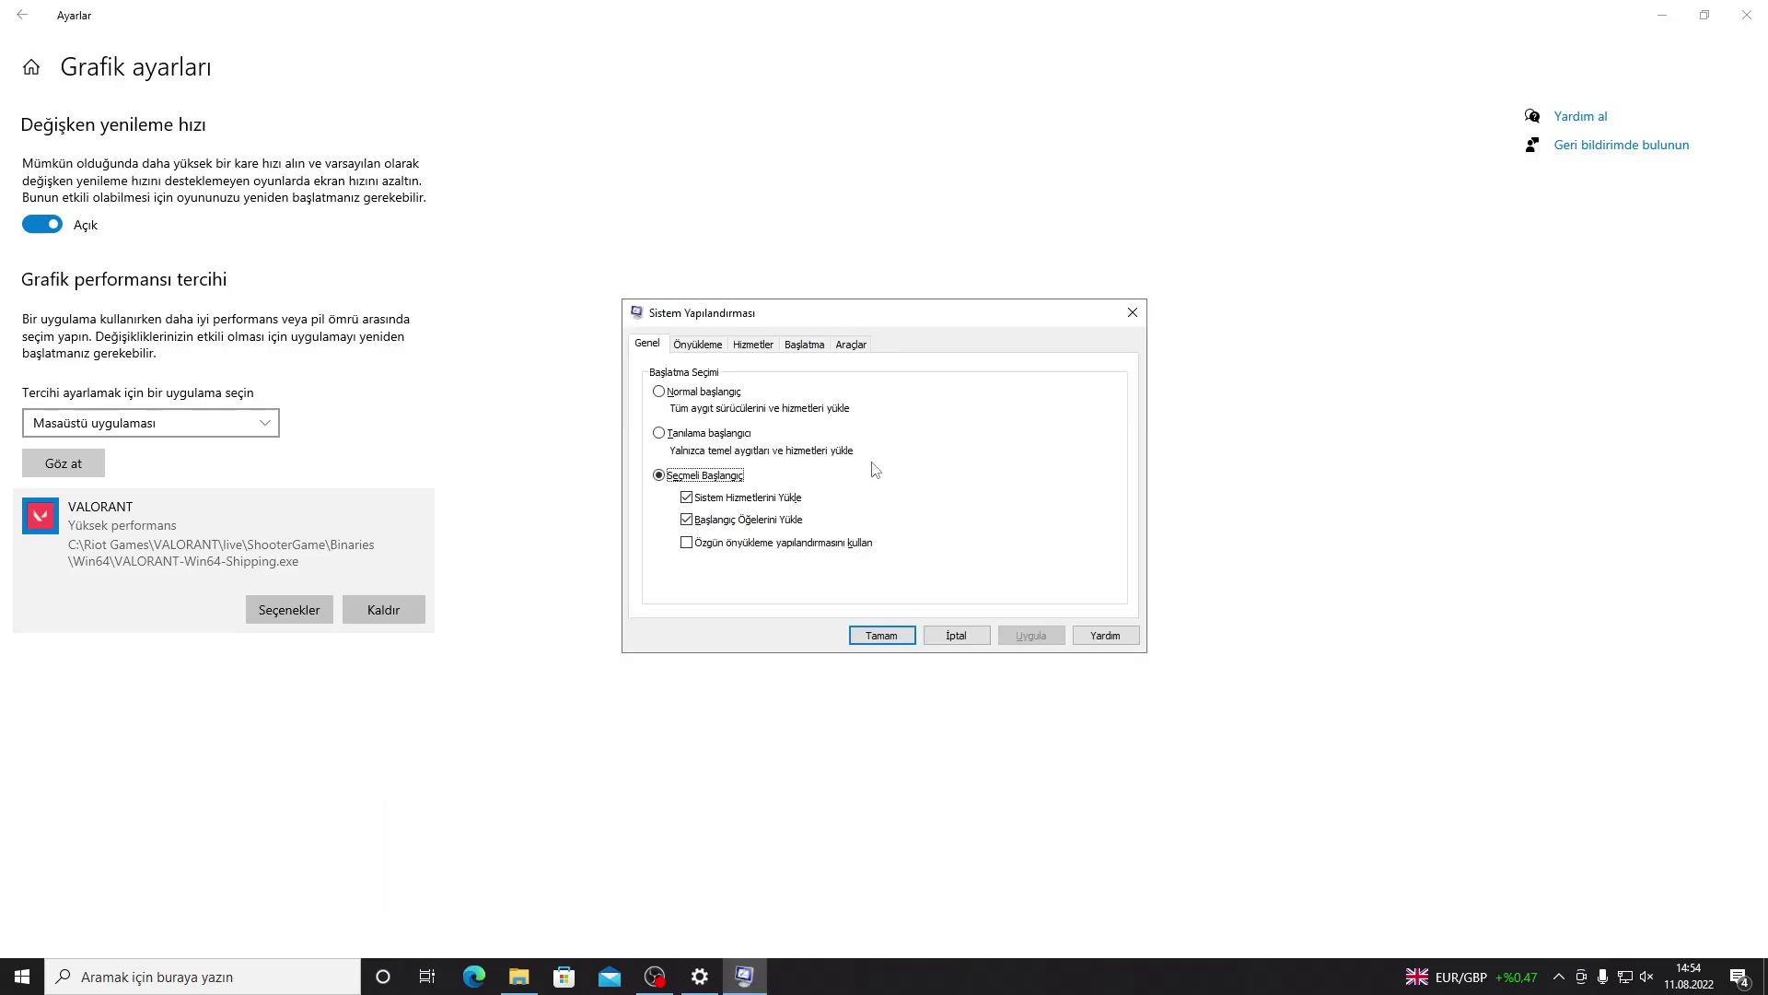
pyautogui.click(720, 348)
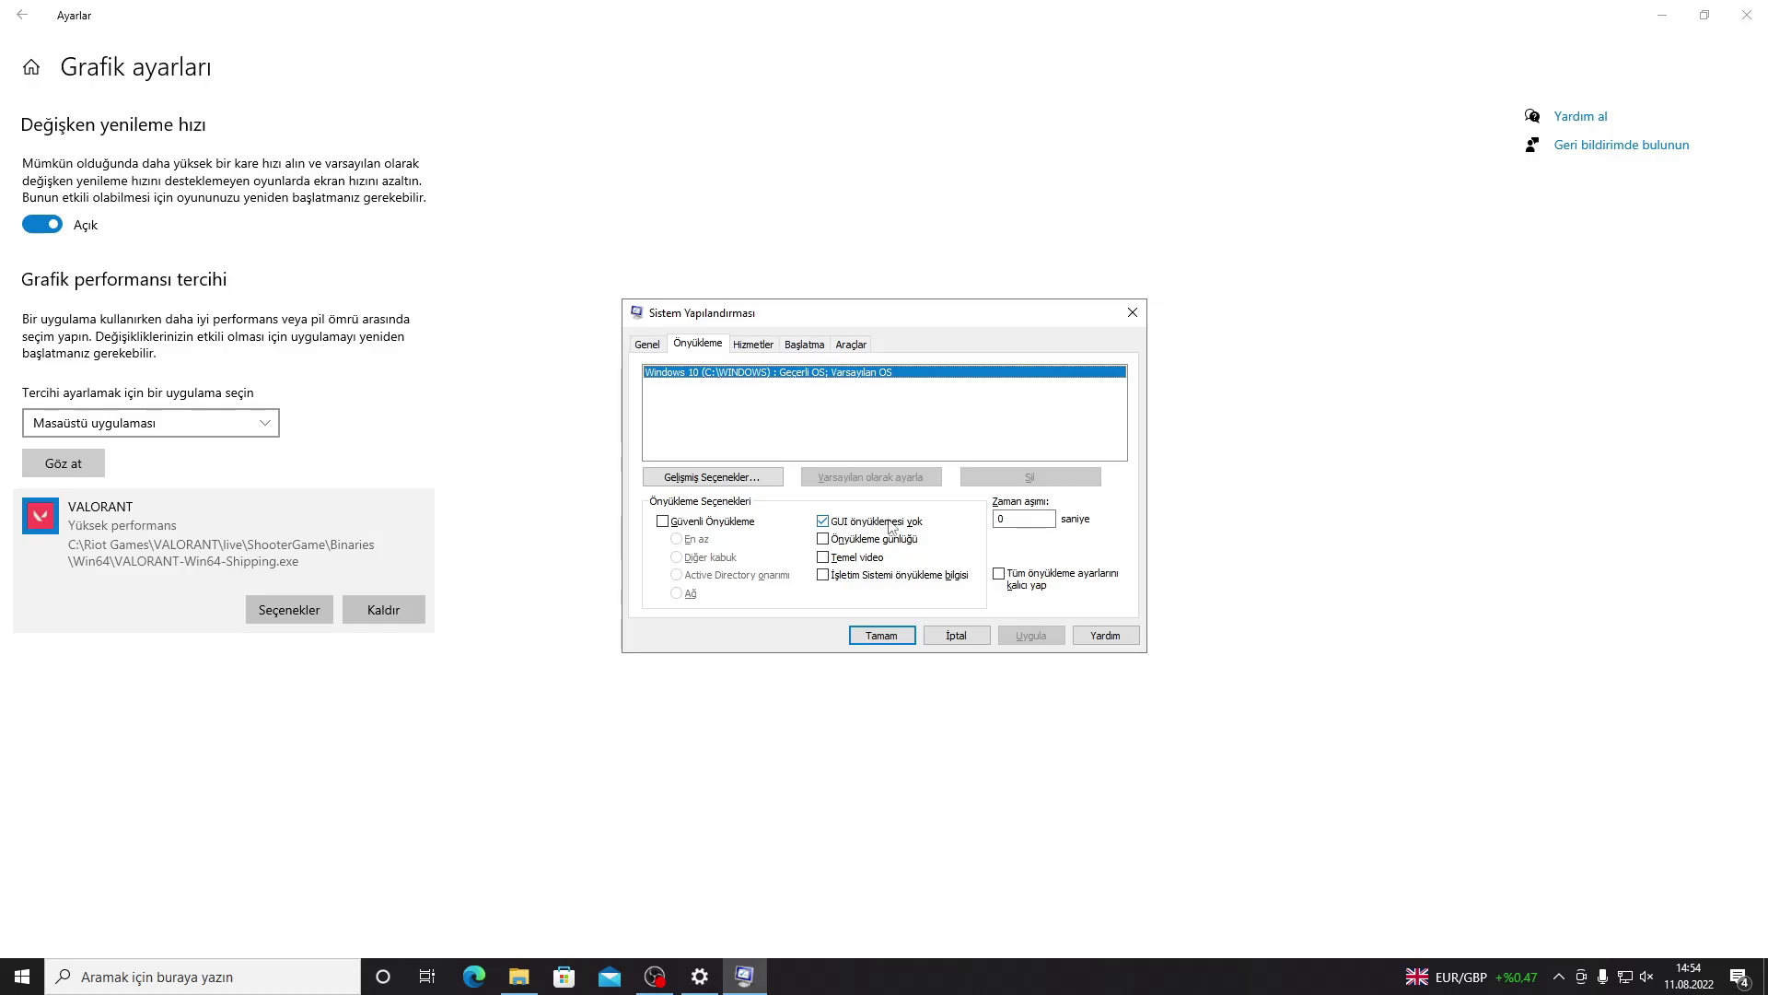
pyautogui.click(766, 478)
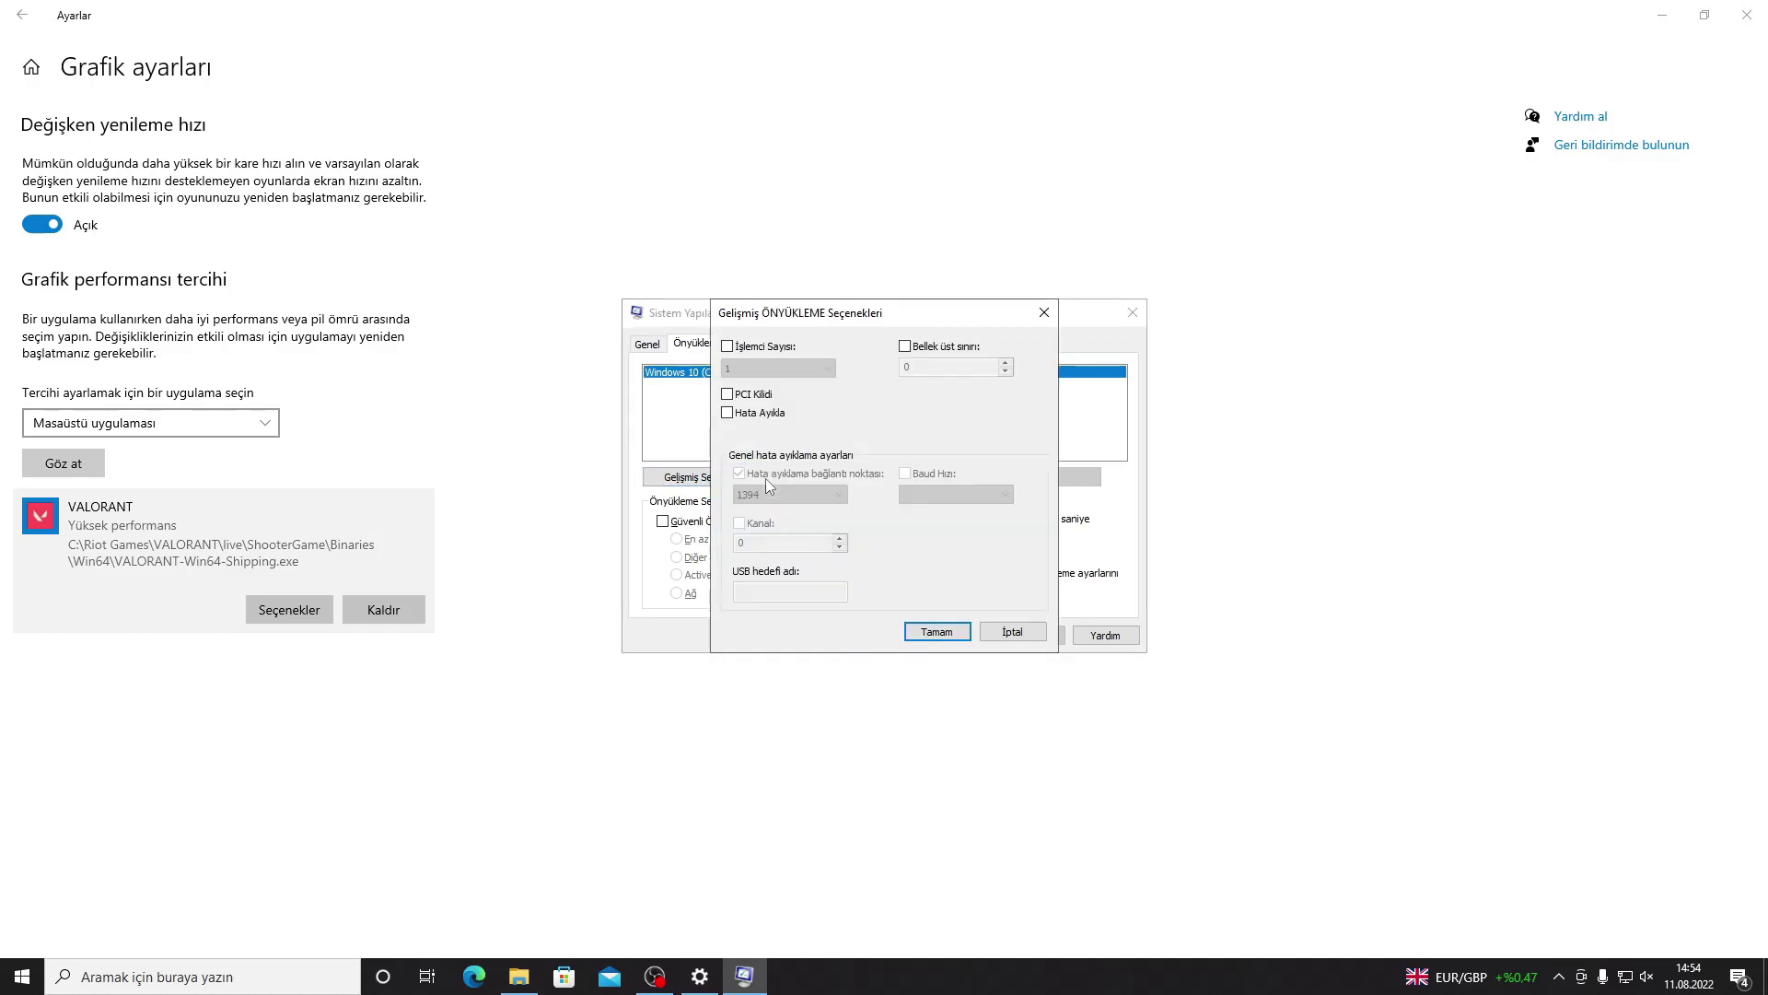
# - Set the boot processor count to 4 and the maximum memory to 16384, accept the configuration and exit without restarting
pyautogui.click(775, 348)
pyautogui.click(905, 348)
pyautogui.click(938, 366)
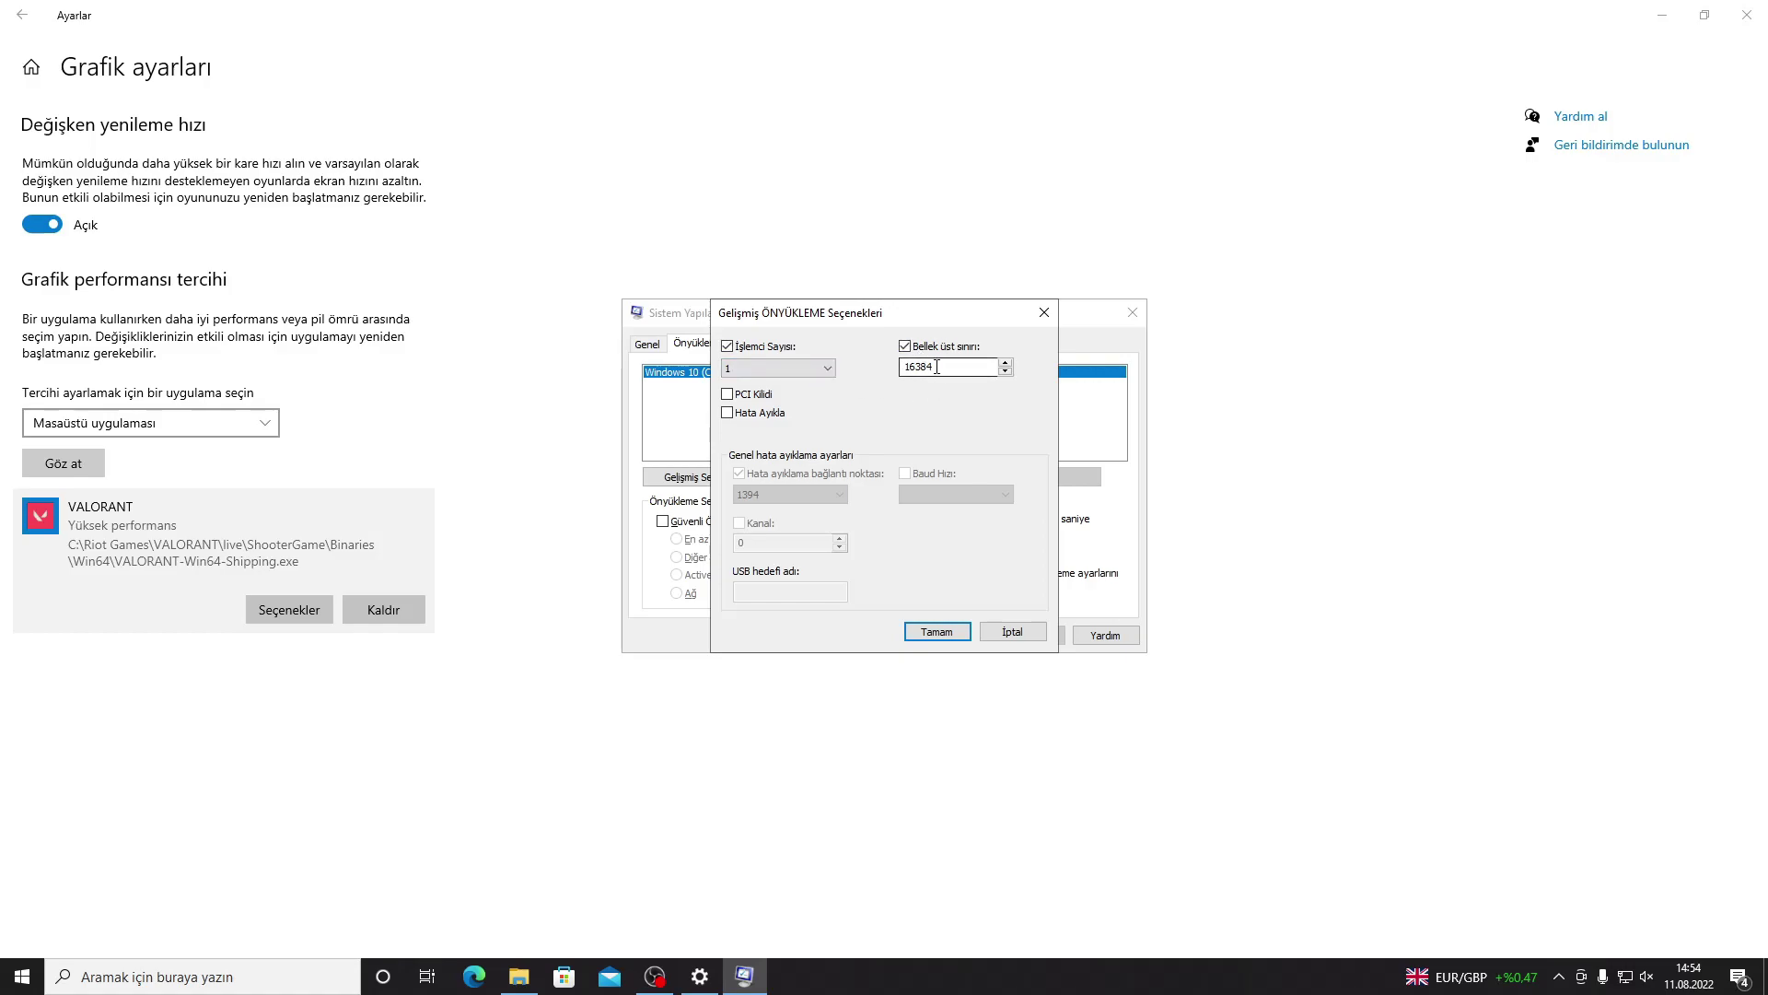
pyautogui.click(798, 368)
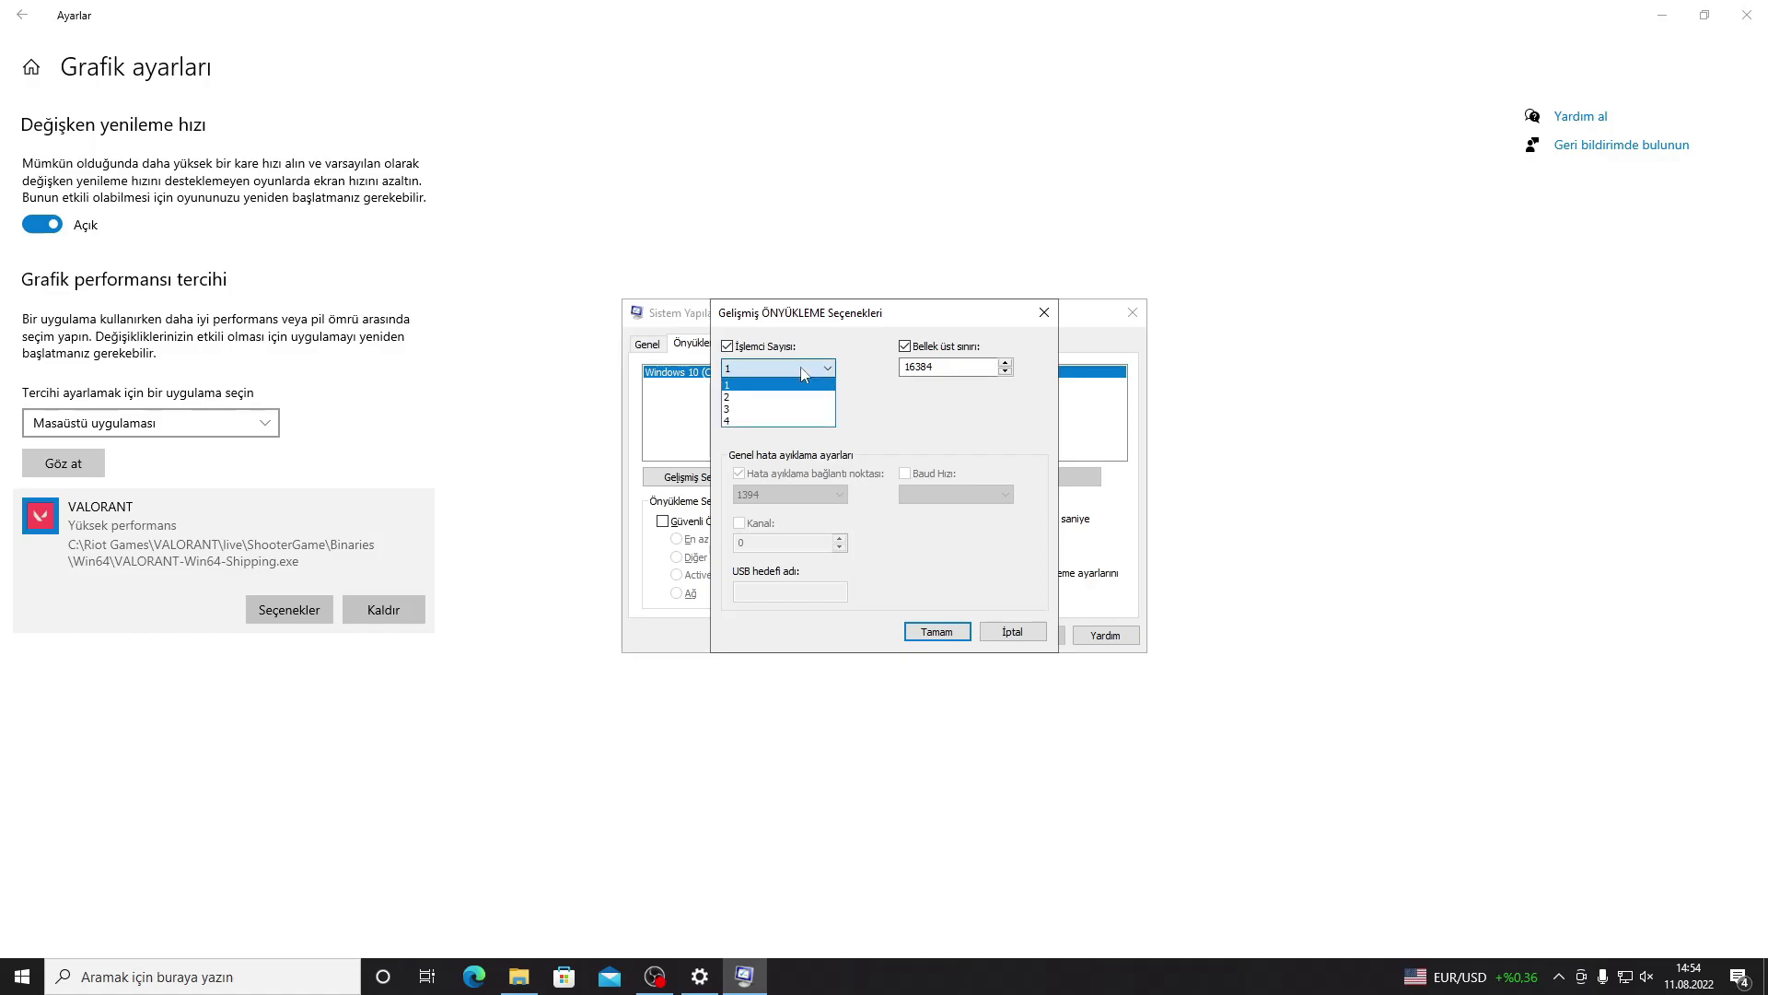
pyautogui.click(790, 420)
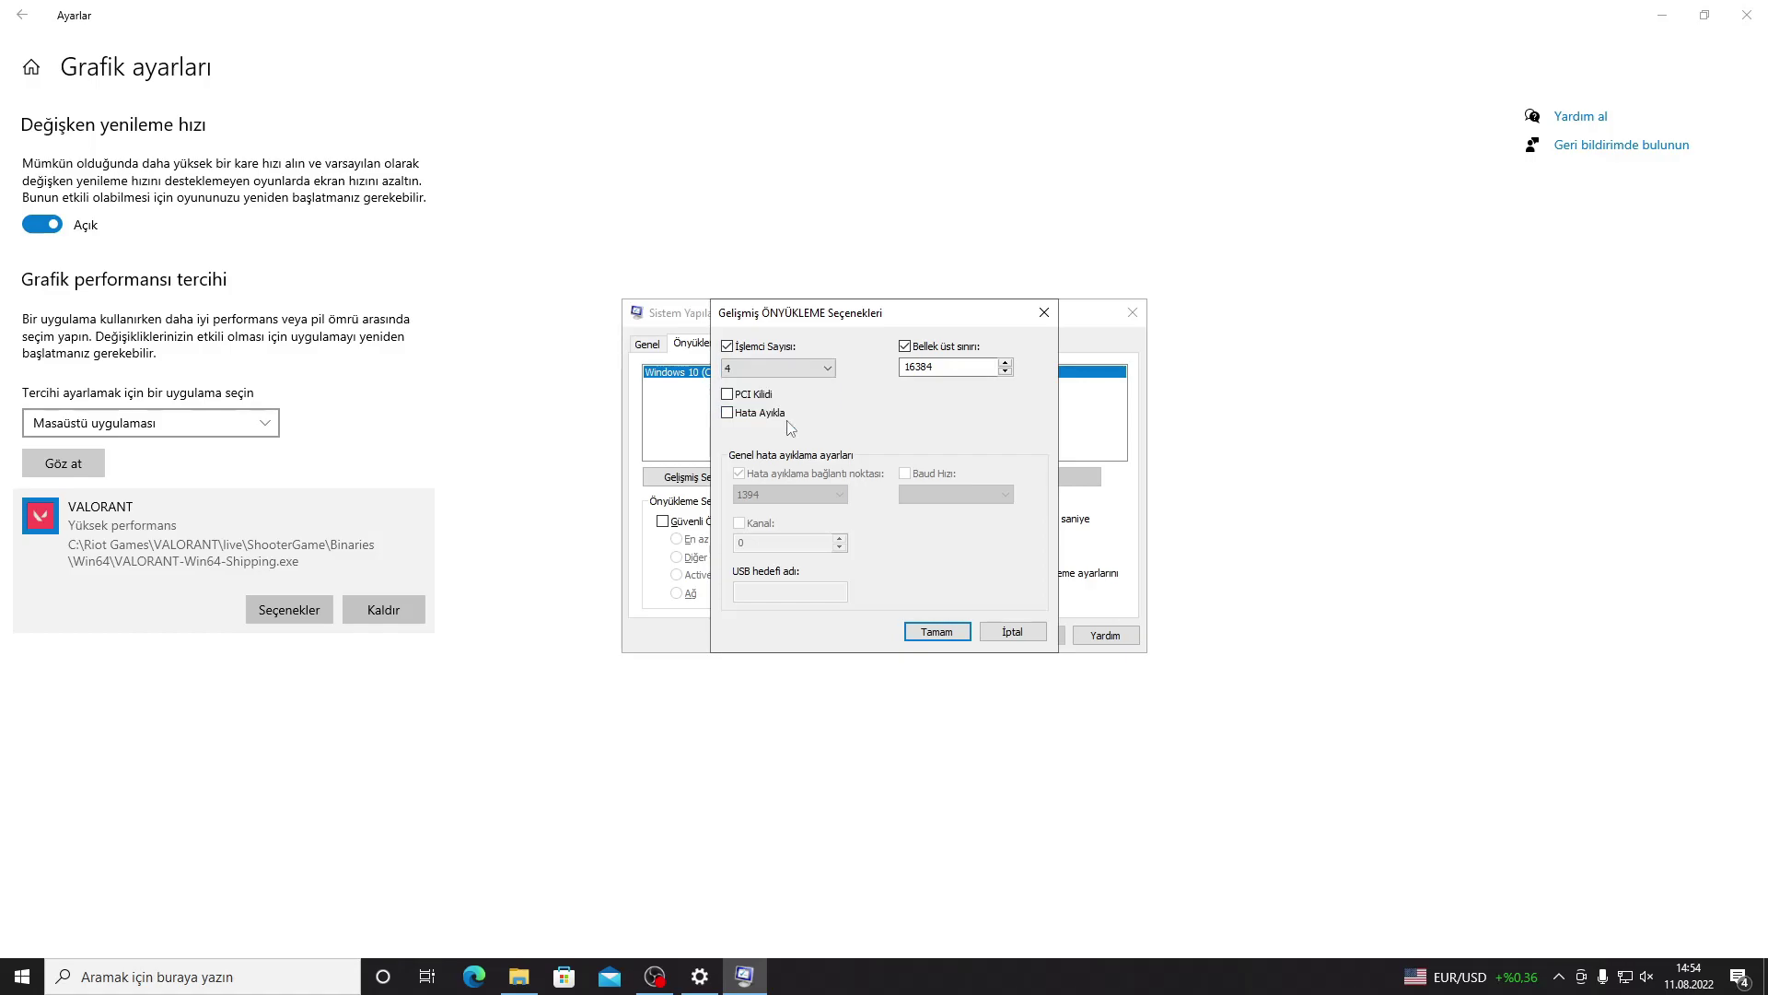
pyautogui.click(936, 632)
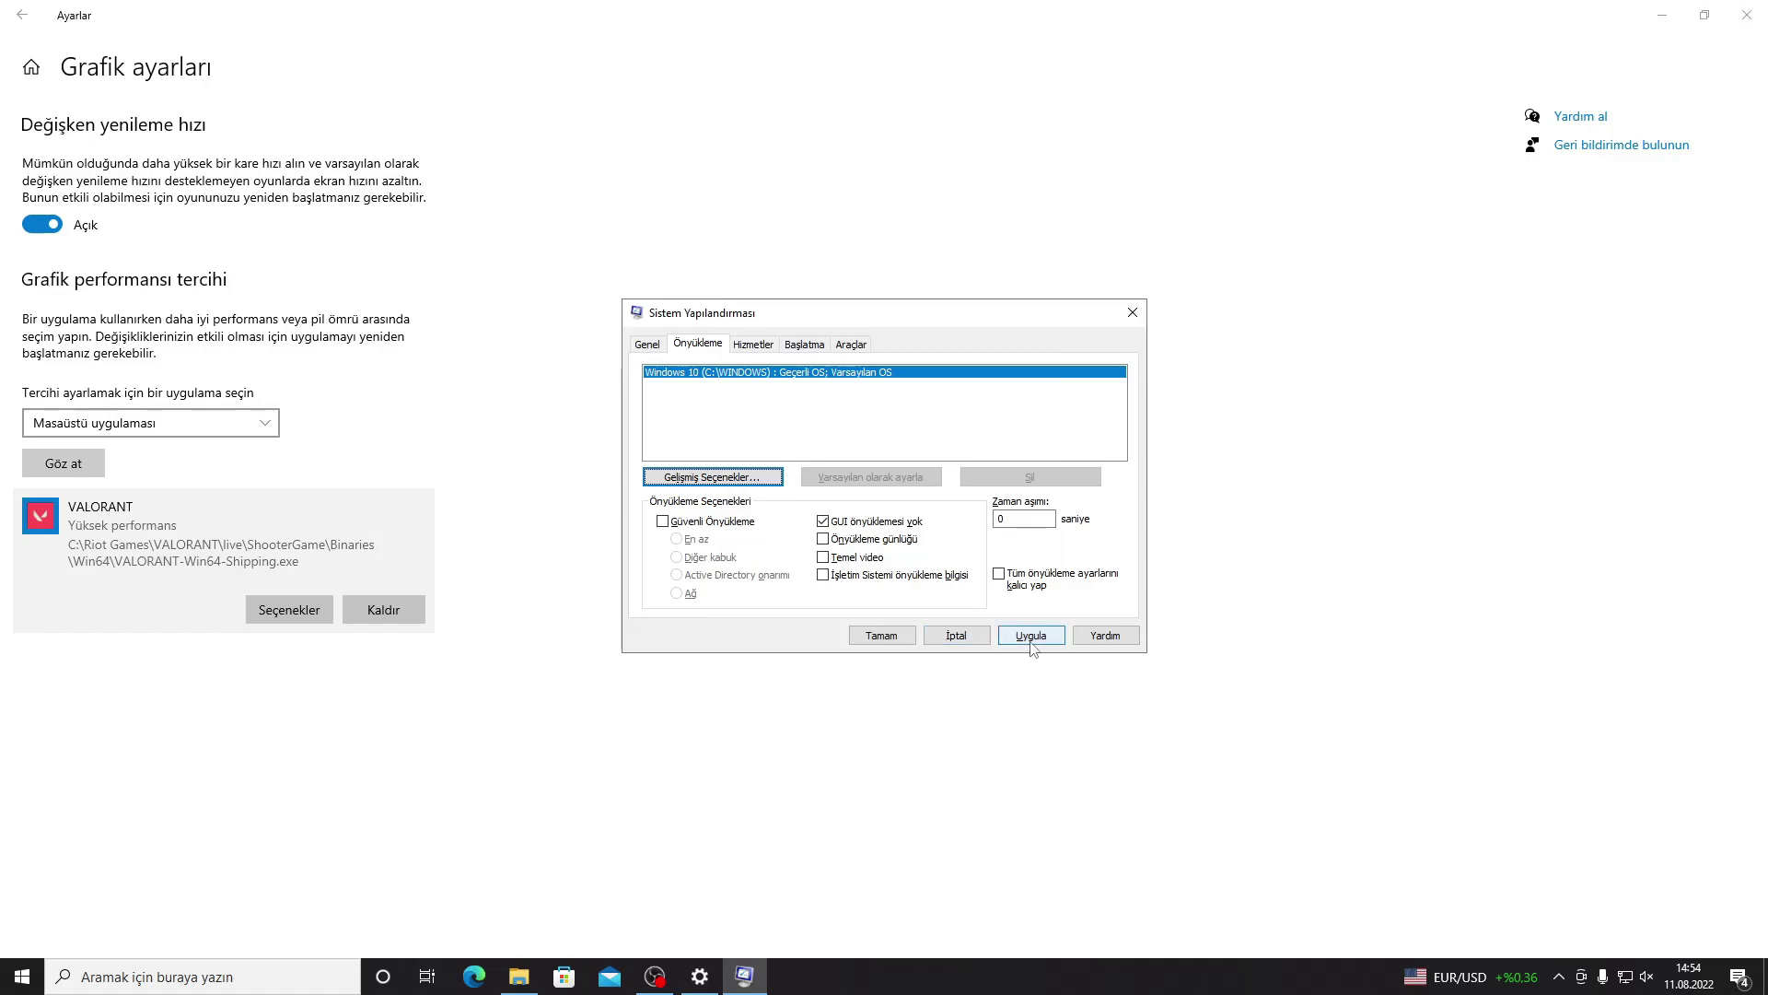
pyautogui.click(882, 636)
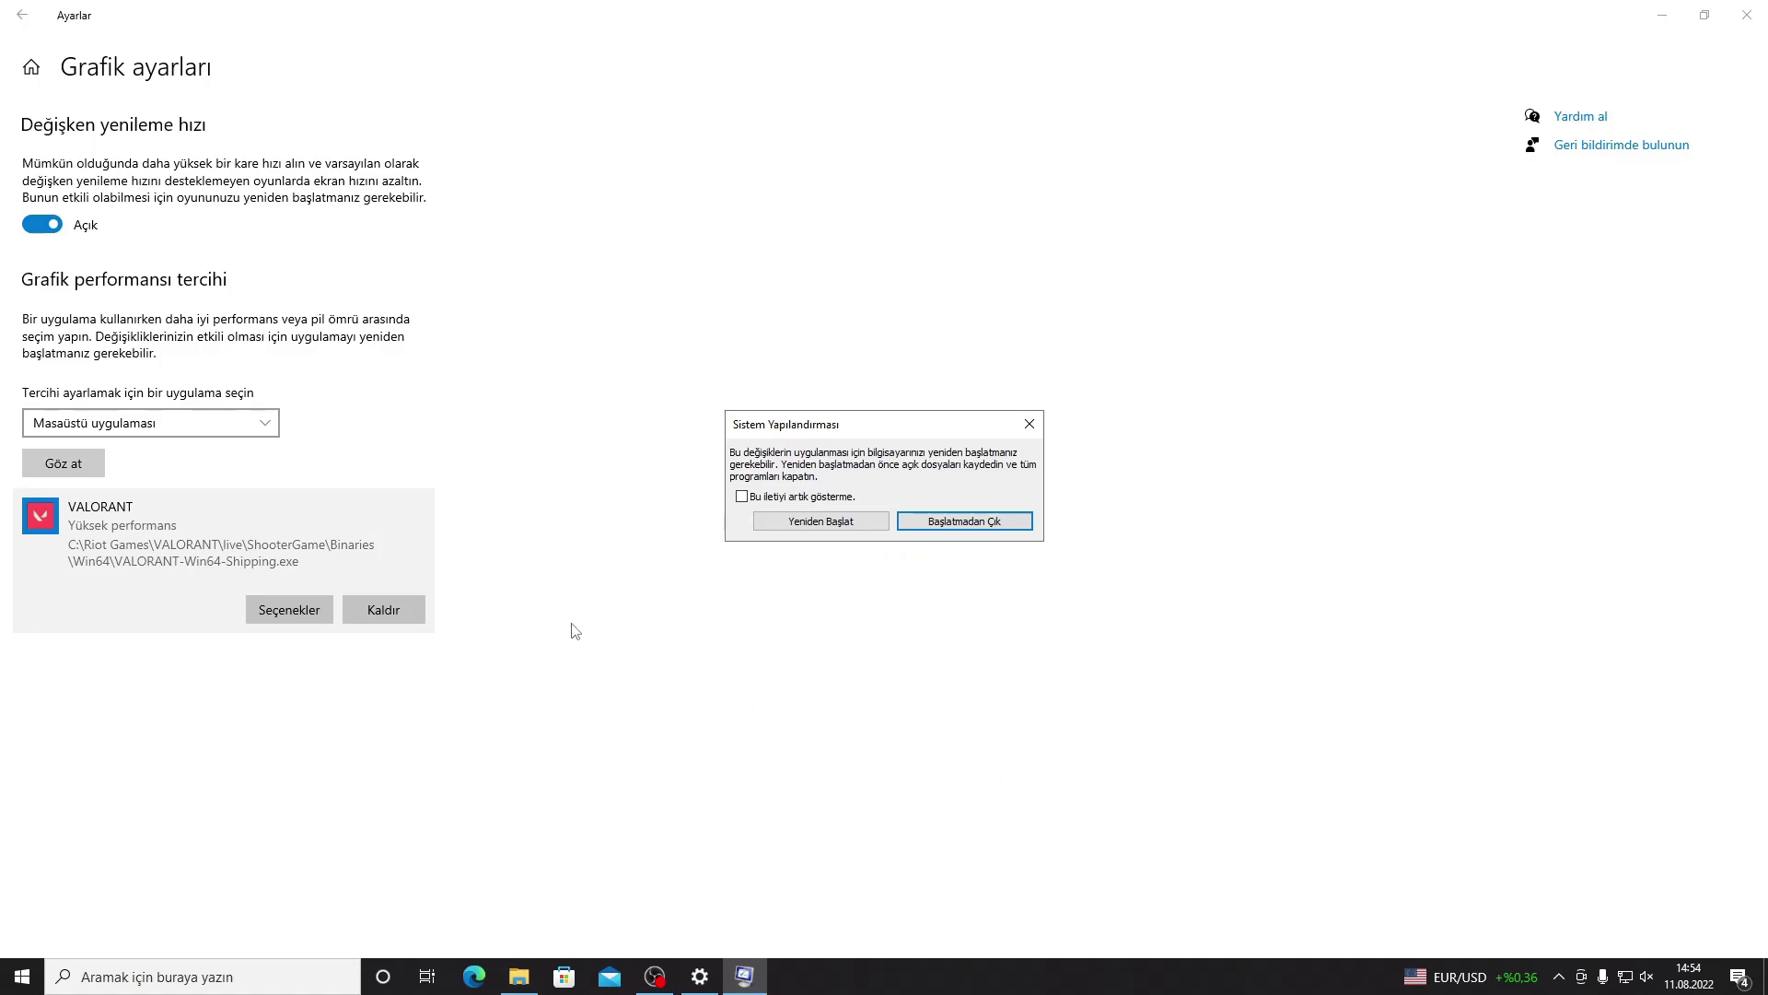
pyautogui.click(1010, 525)
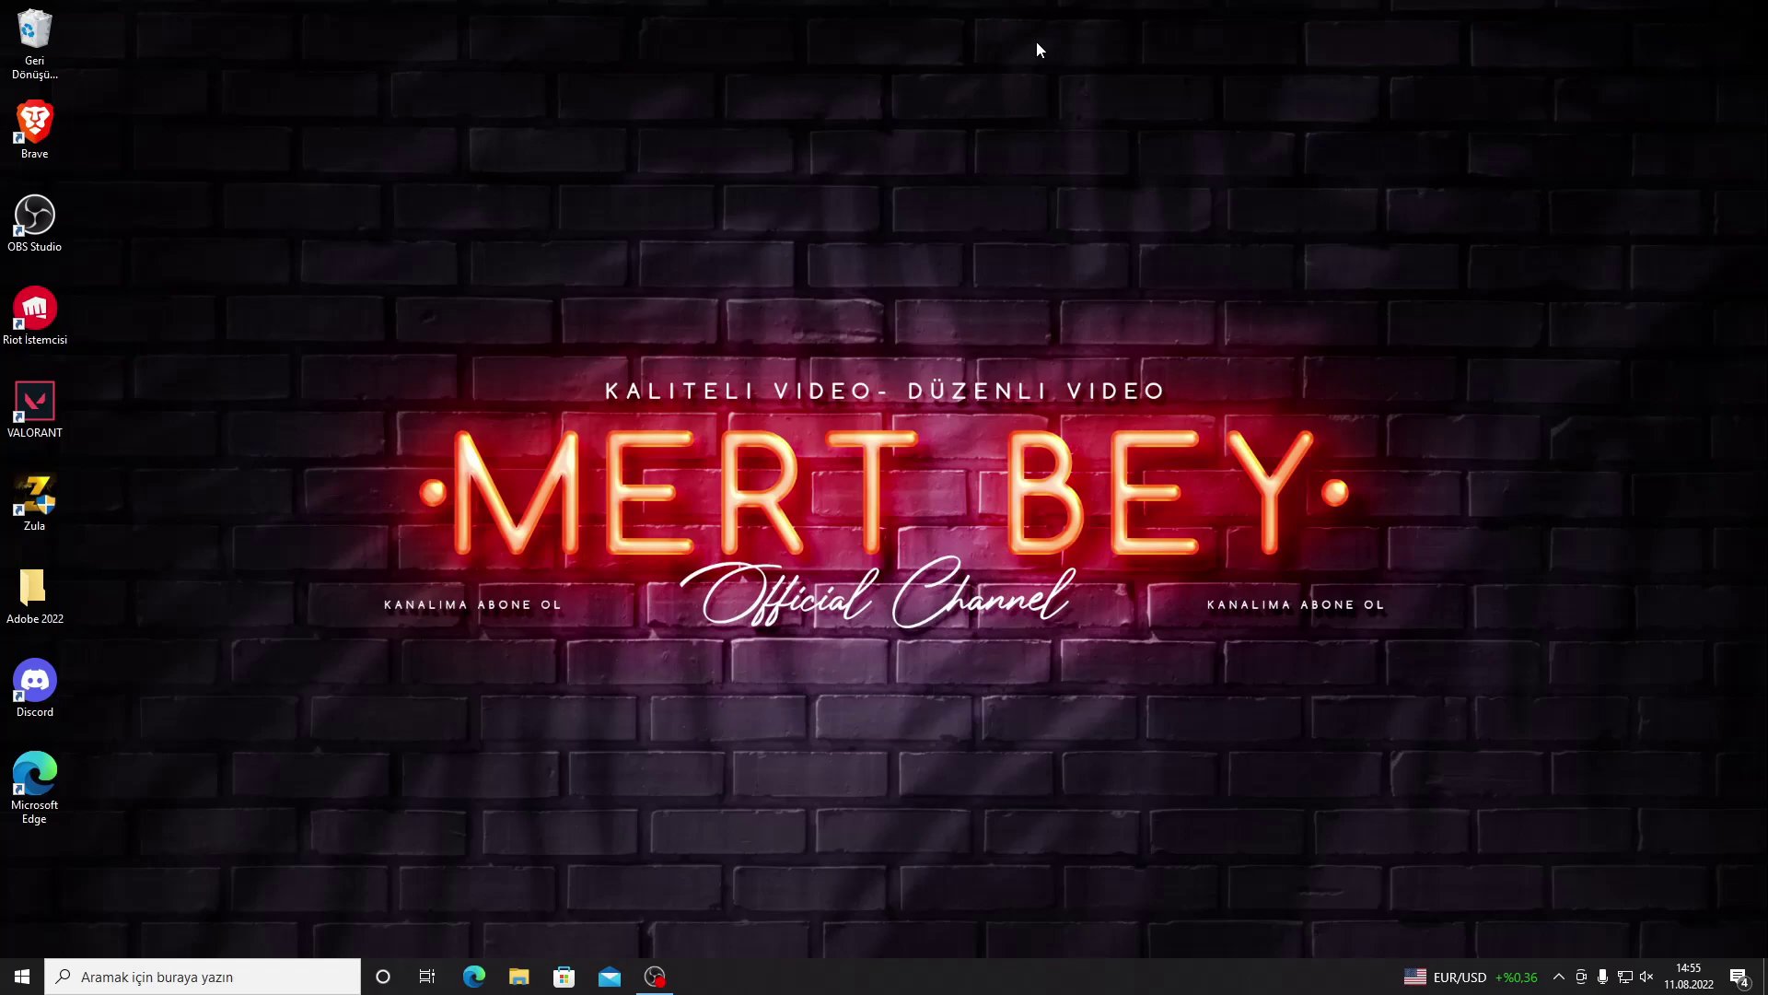
# - Open the AppData\Local\VALORANT\Saved\Config folder in File Explorer, starting from %appdata%
pyautogui.press('super+r')
pyautogui.write('%appdata%')
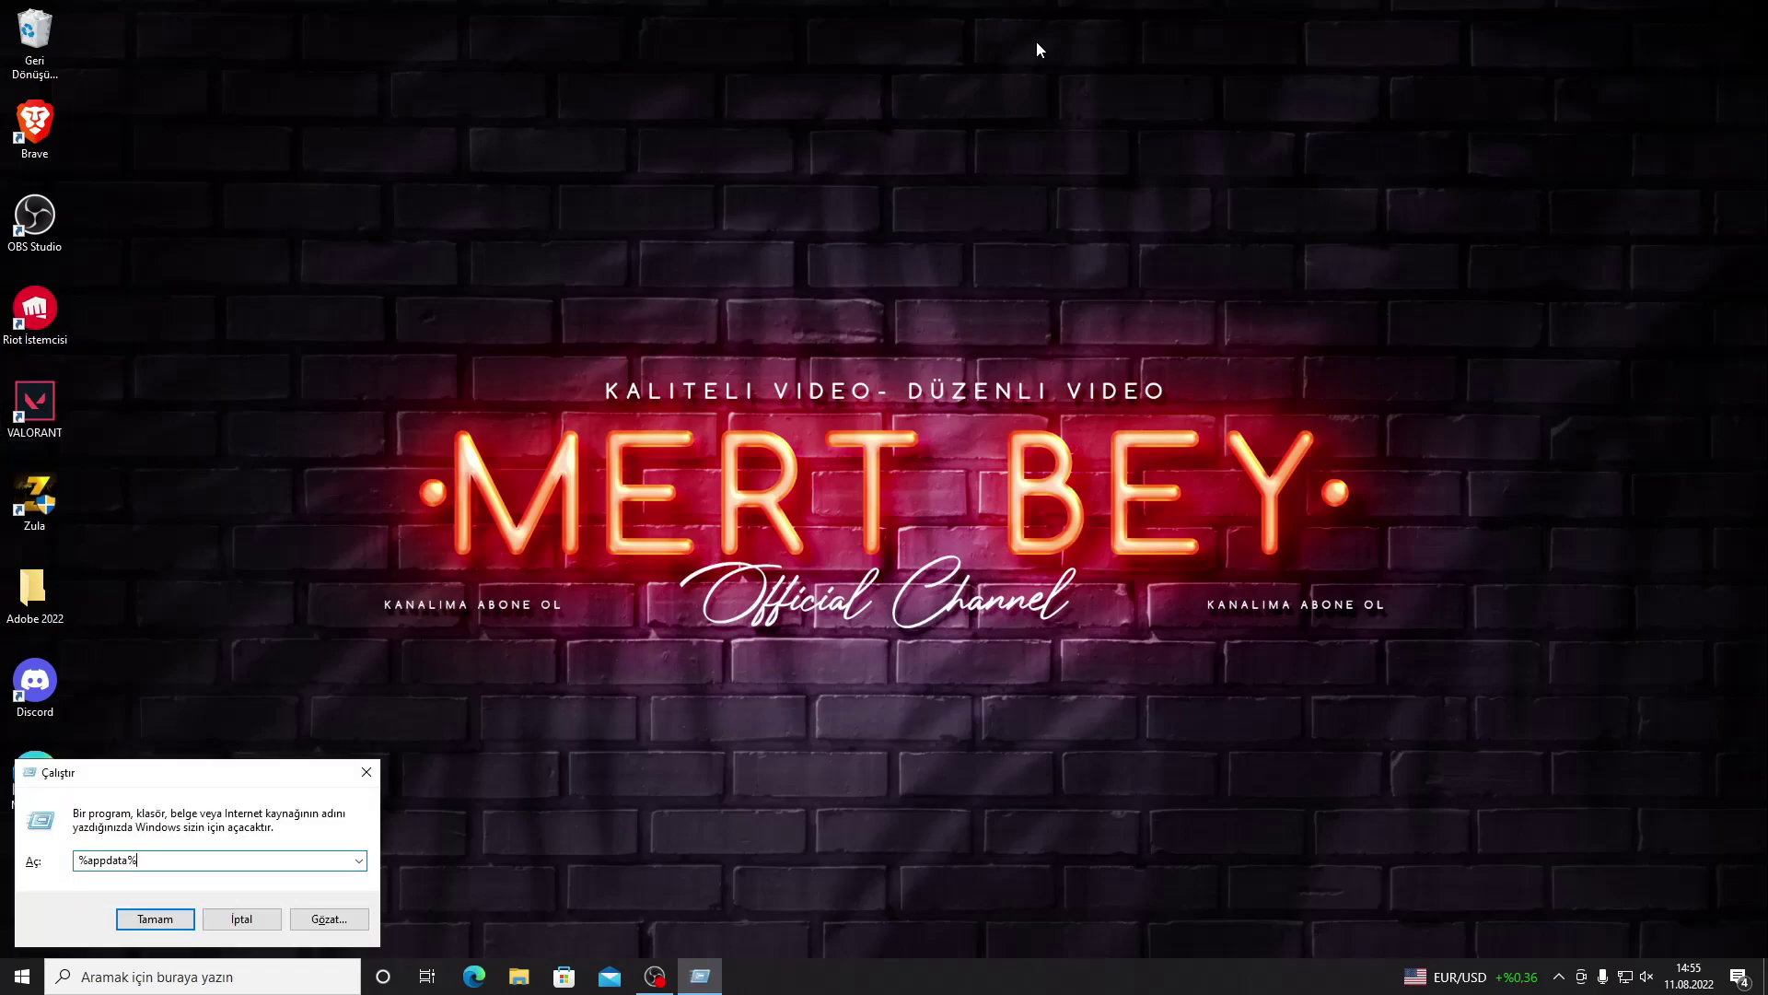
pyautogui.press('Return')
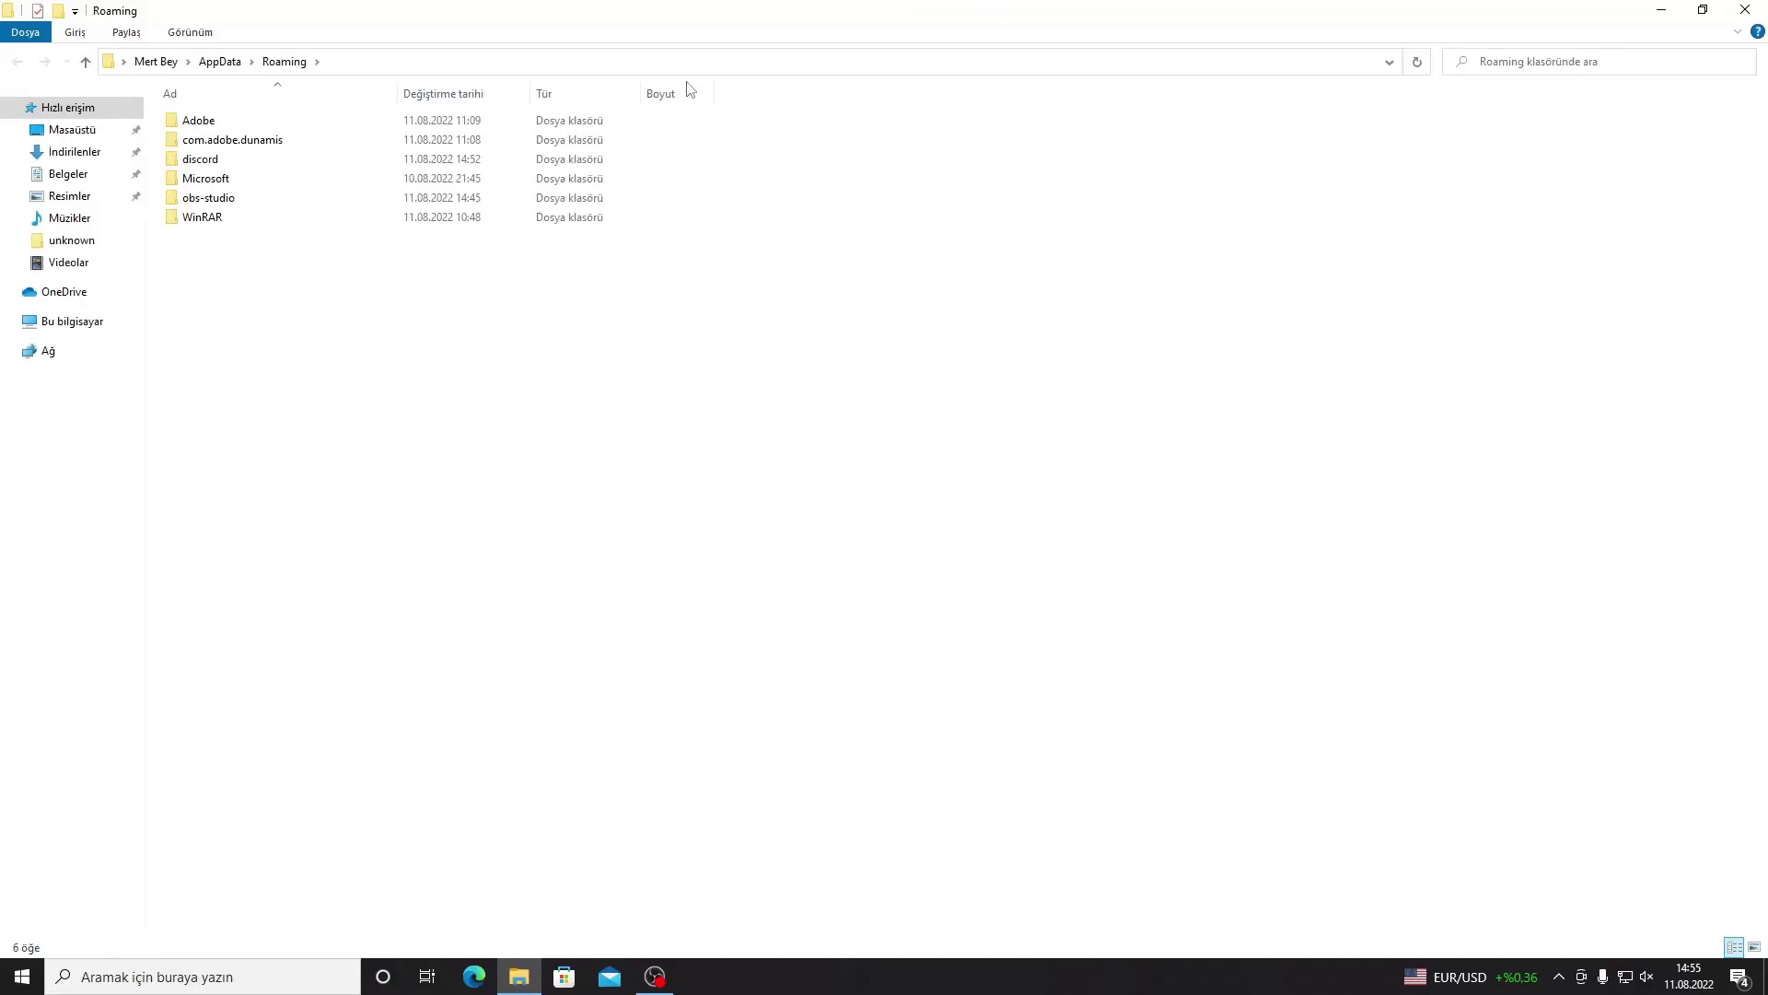
pyautogui.click(221, 66)
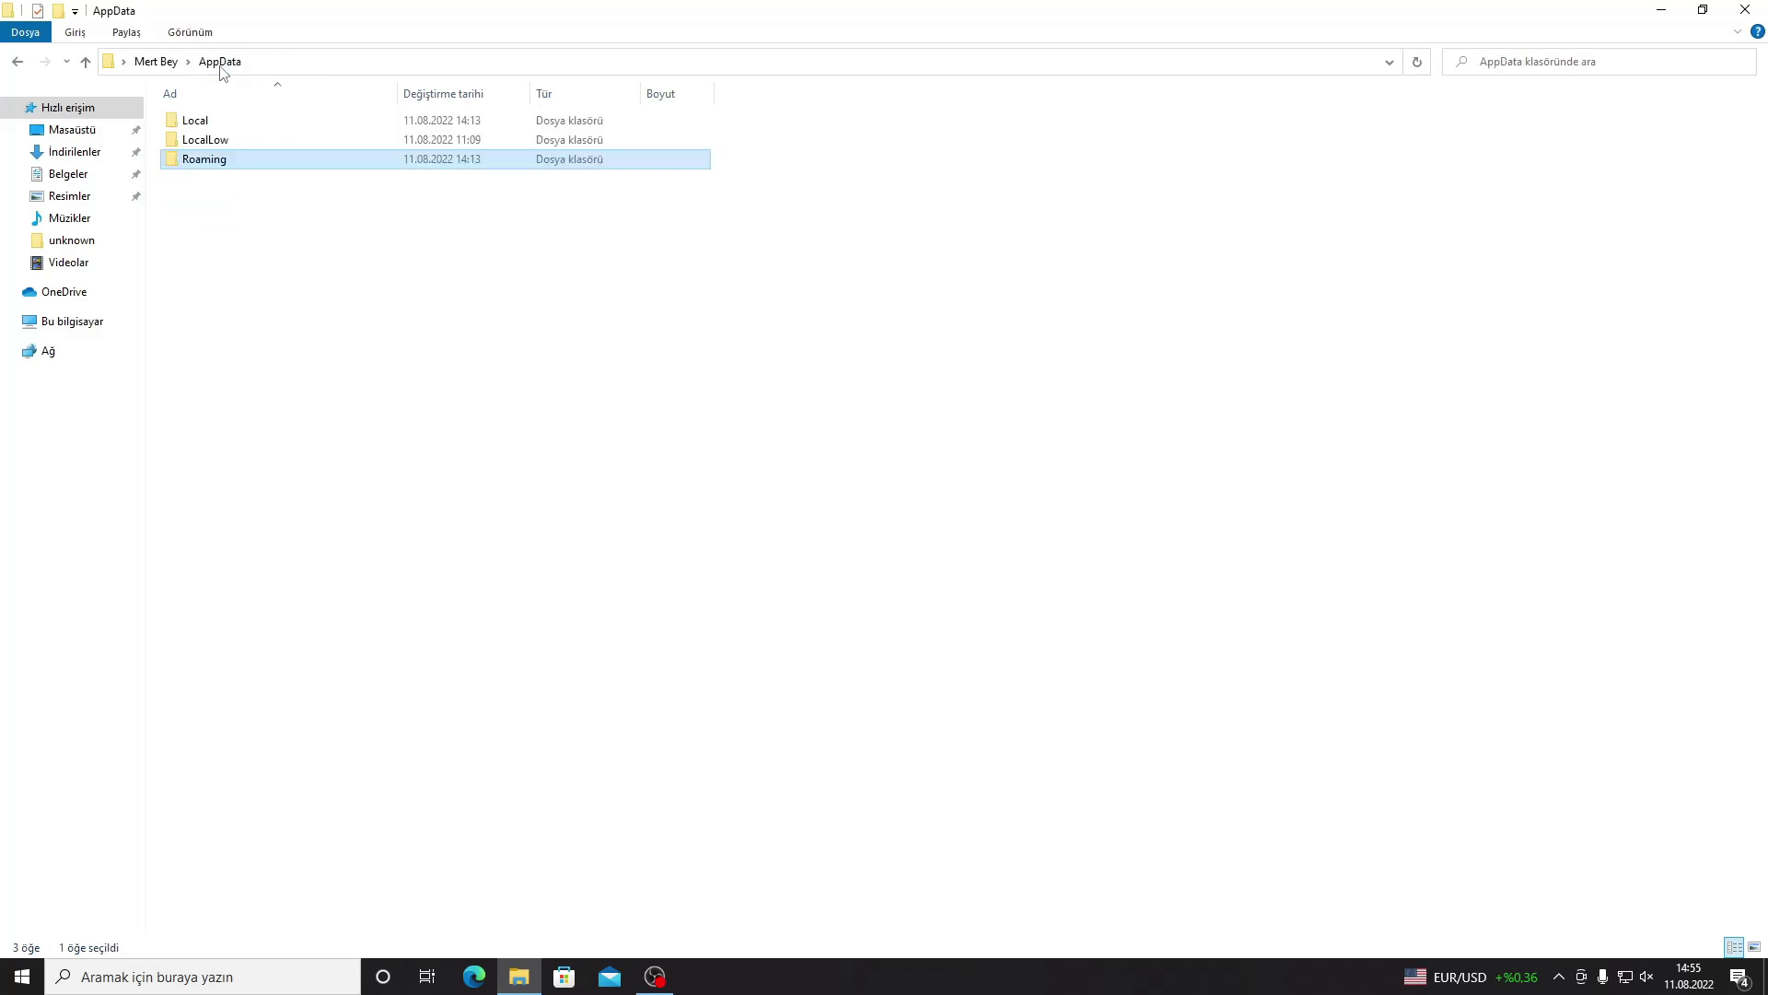
pyautogui.doubleClick(244, 121)
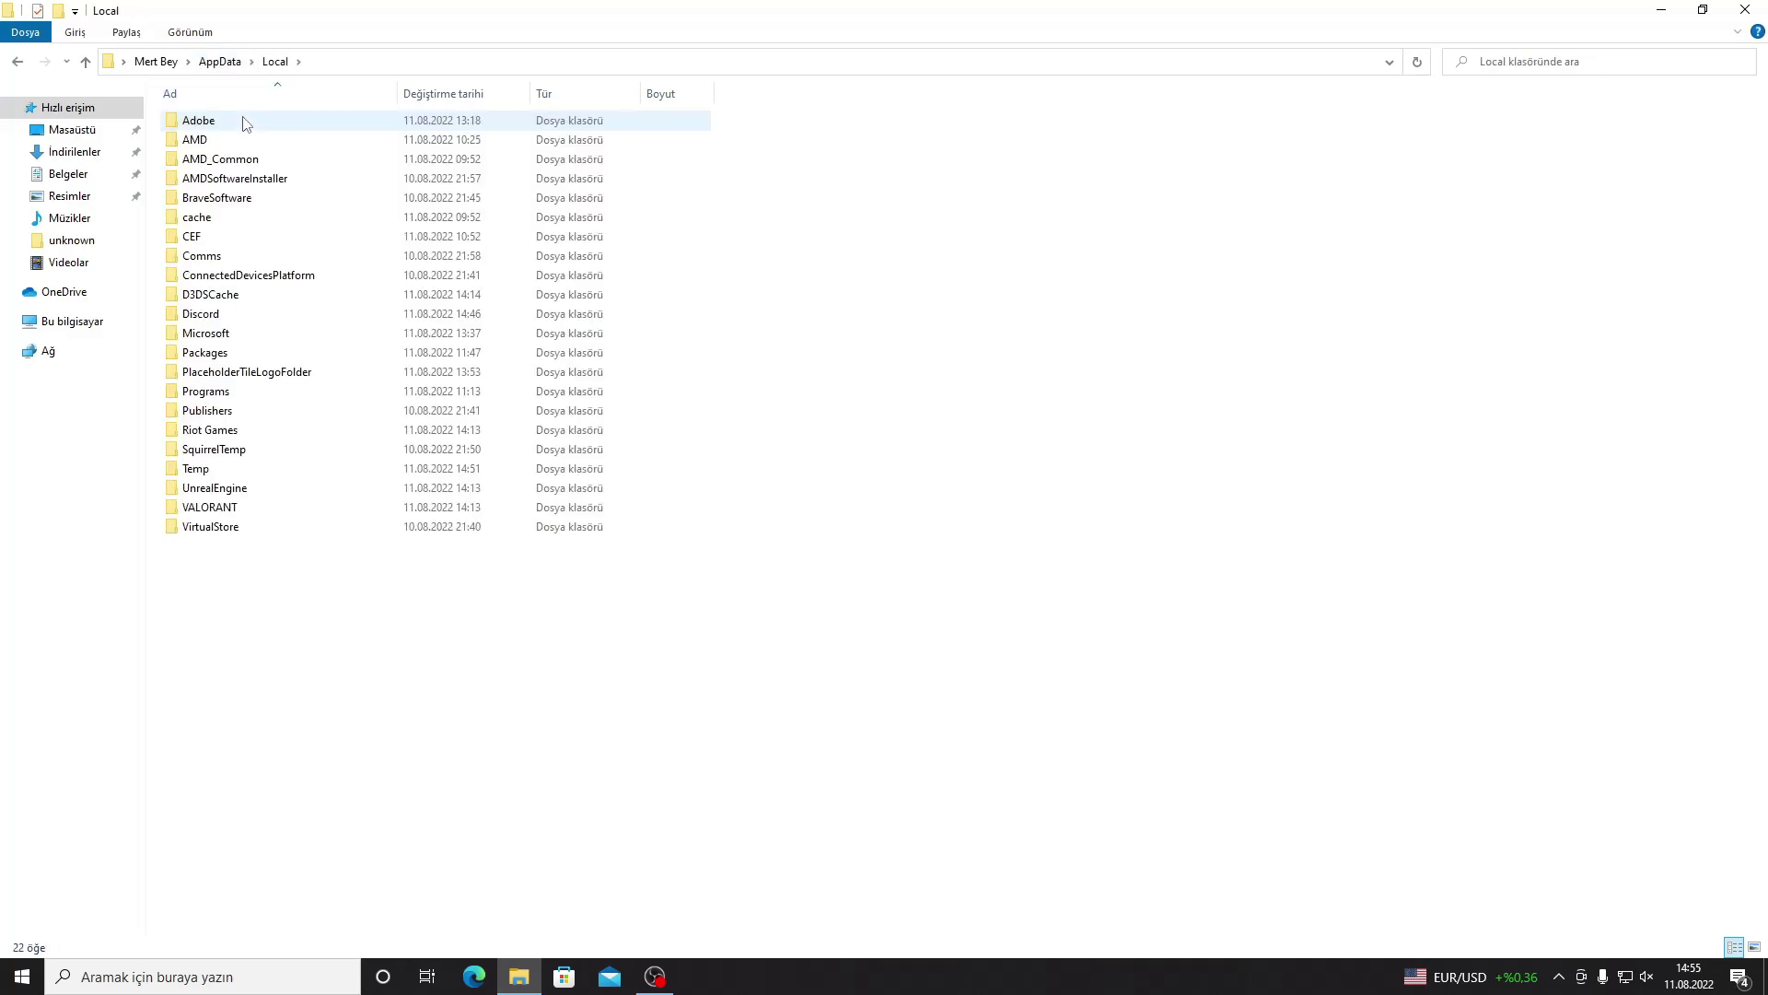
pyautogui.doubleClick(237, 508)
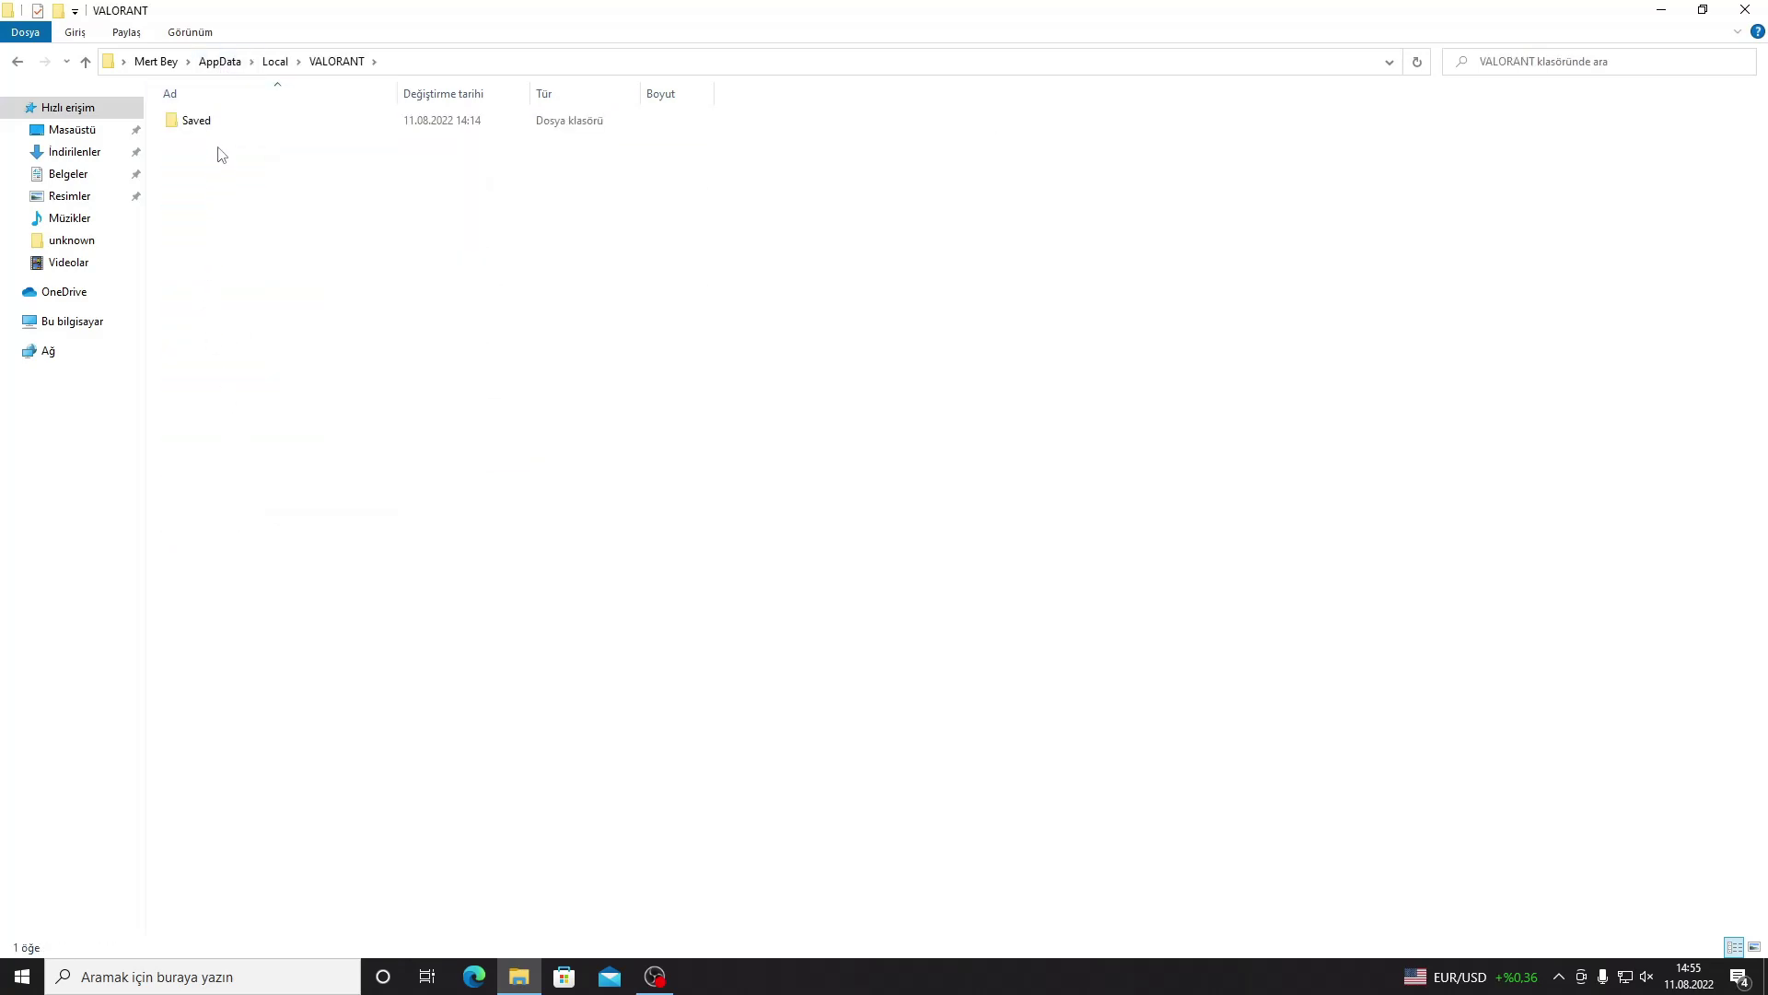
pyautogui.doubleClick(225, 122)
pyautogui.doubleClick(228, 122)
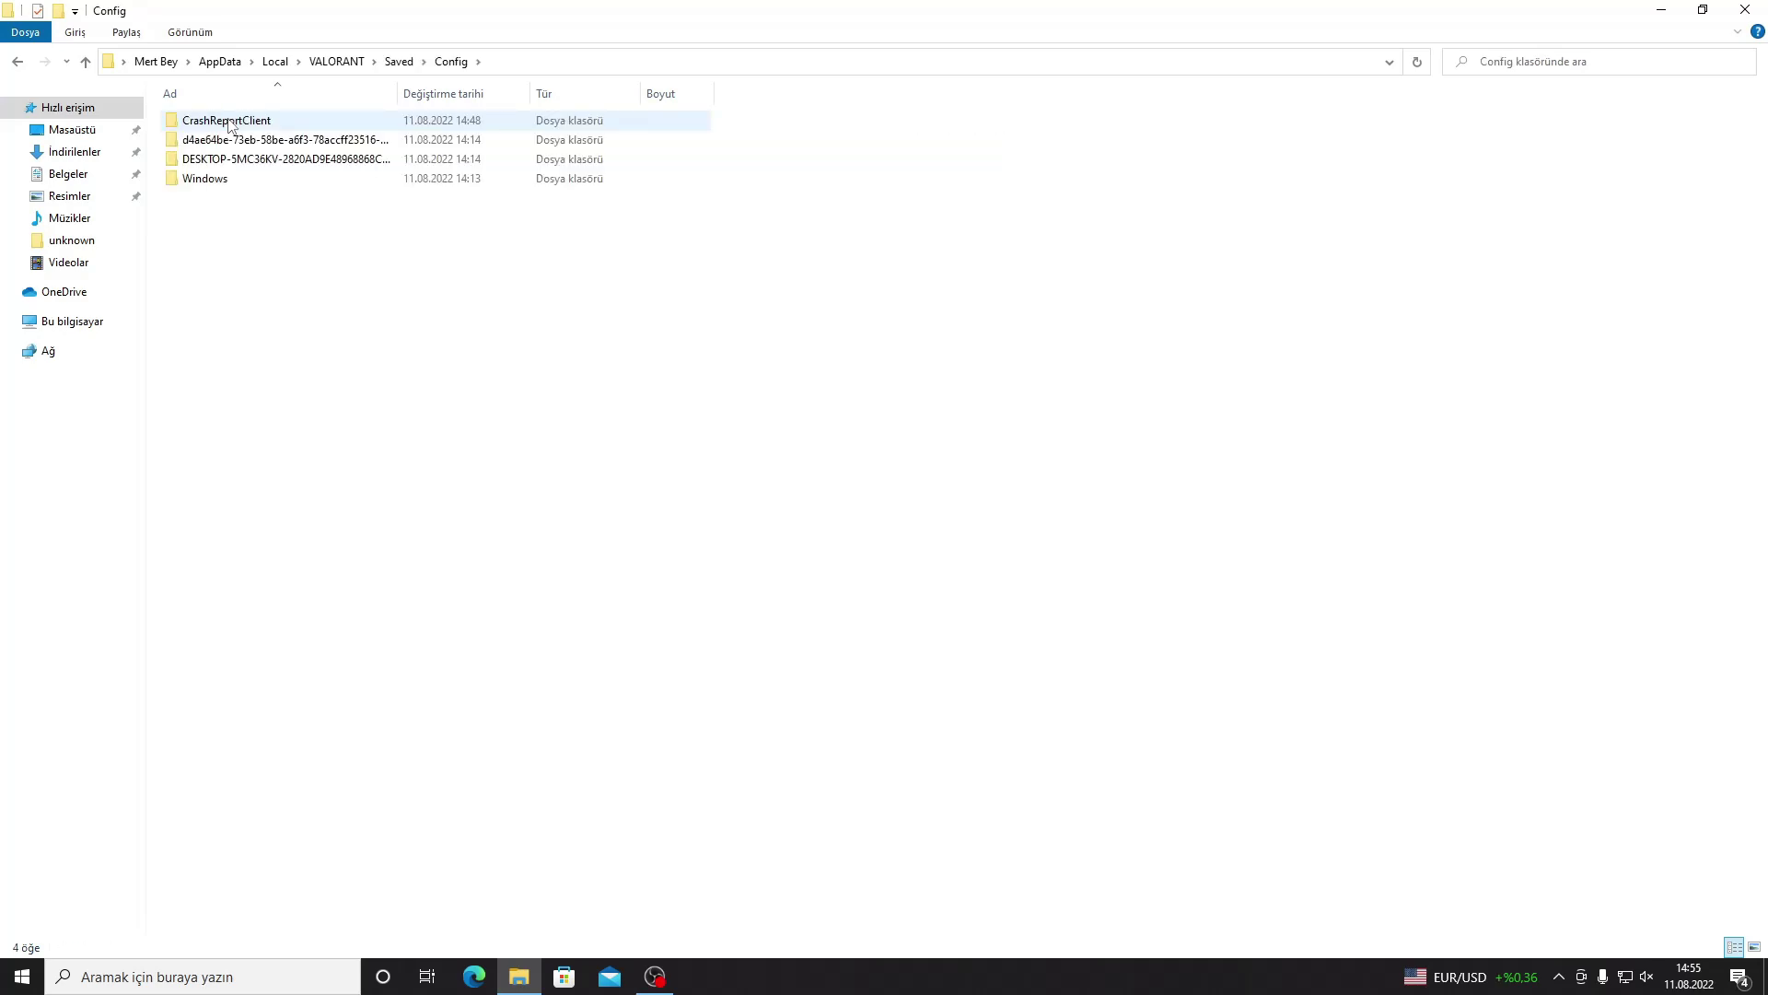
# - Open GameUserSettings from the Windows subfolder of the account-ID folder ending in -eu with Not Defteri, in a maximised window
pyautogui.moveTo(157, 134); pyautogui.dragTo(451, 144)
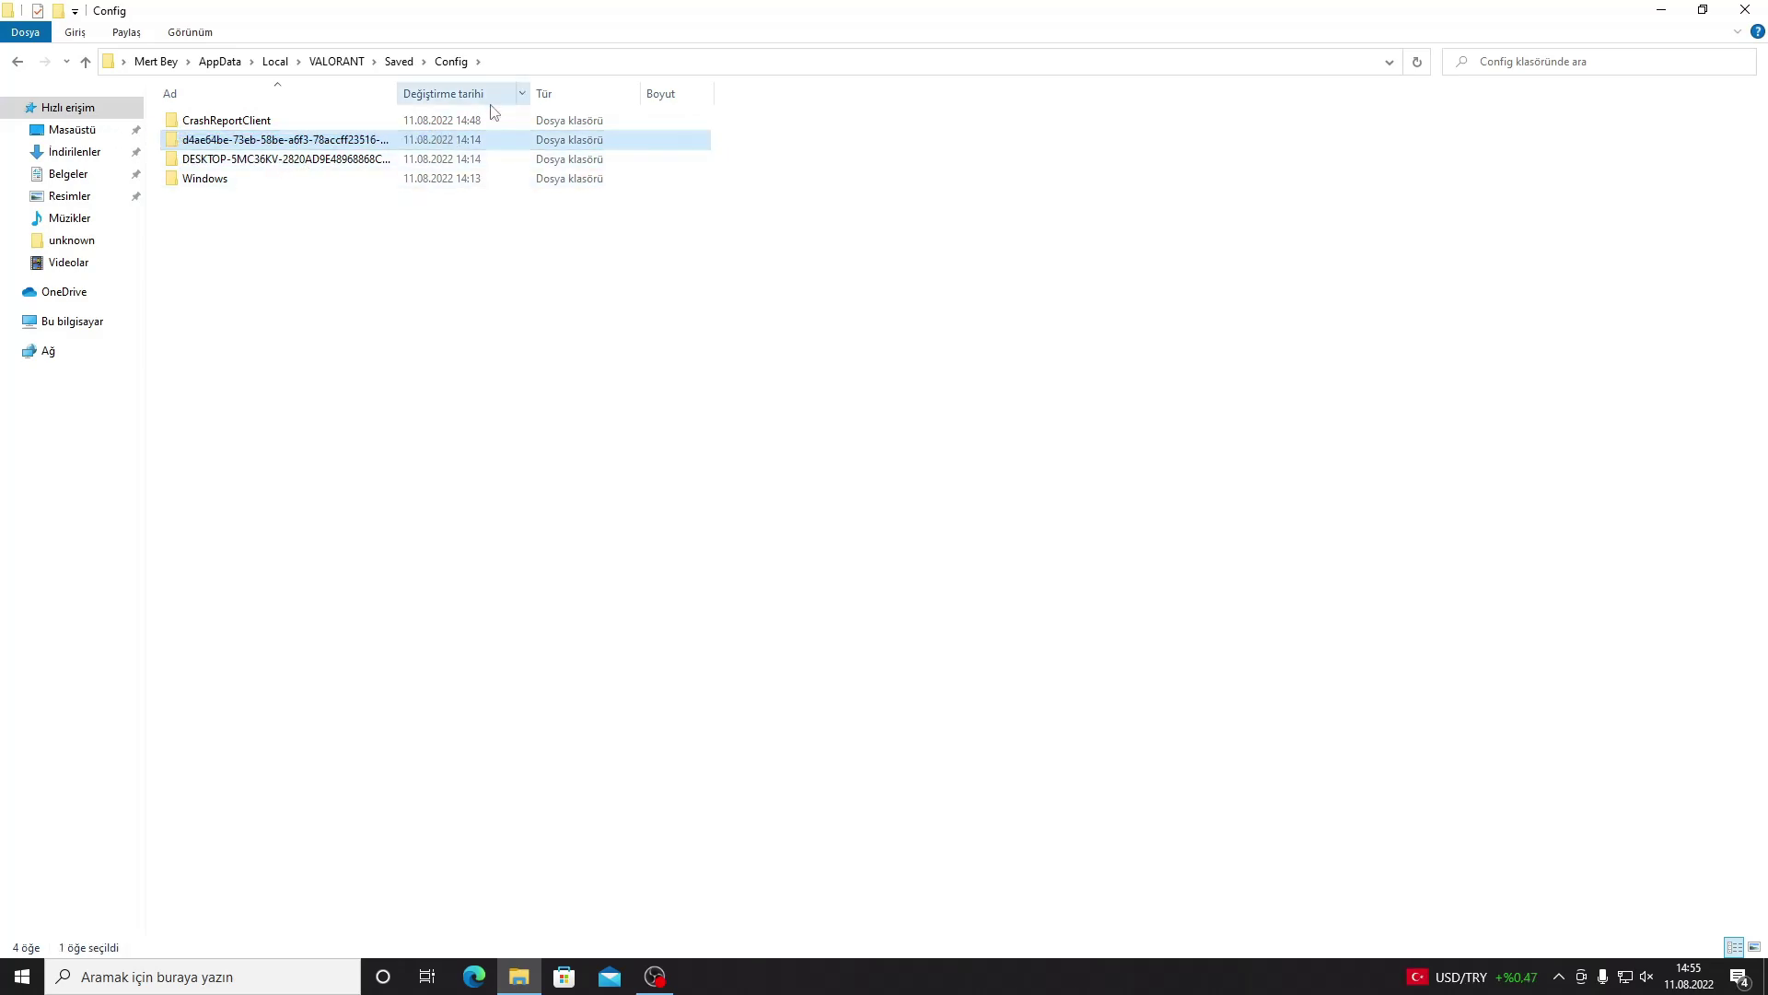
pyautogui.doubleClick(417, 145)
pyautogui.doubleClick(390, 129)
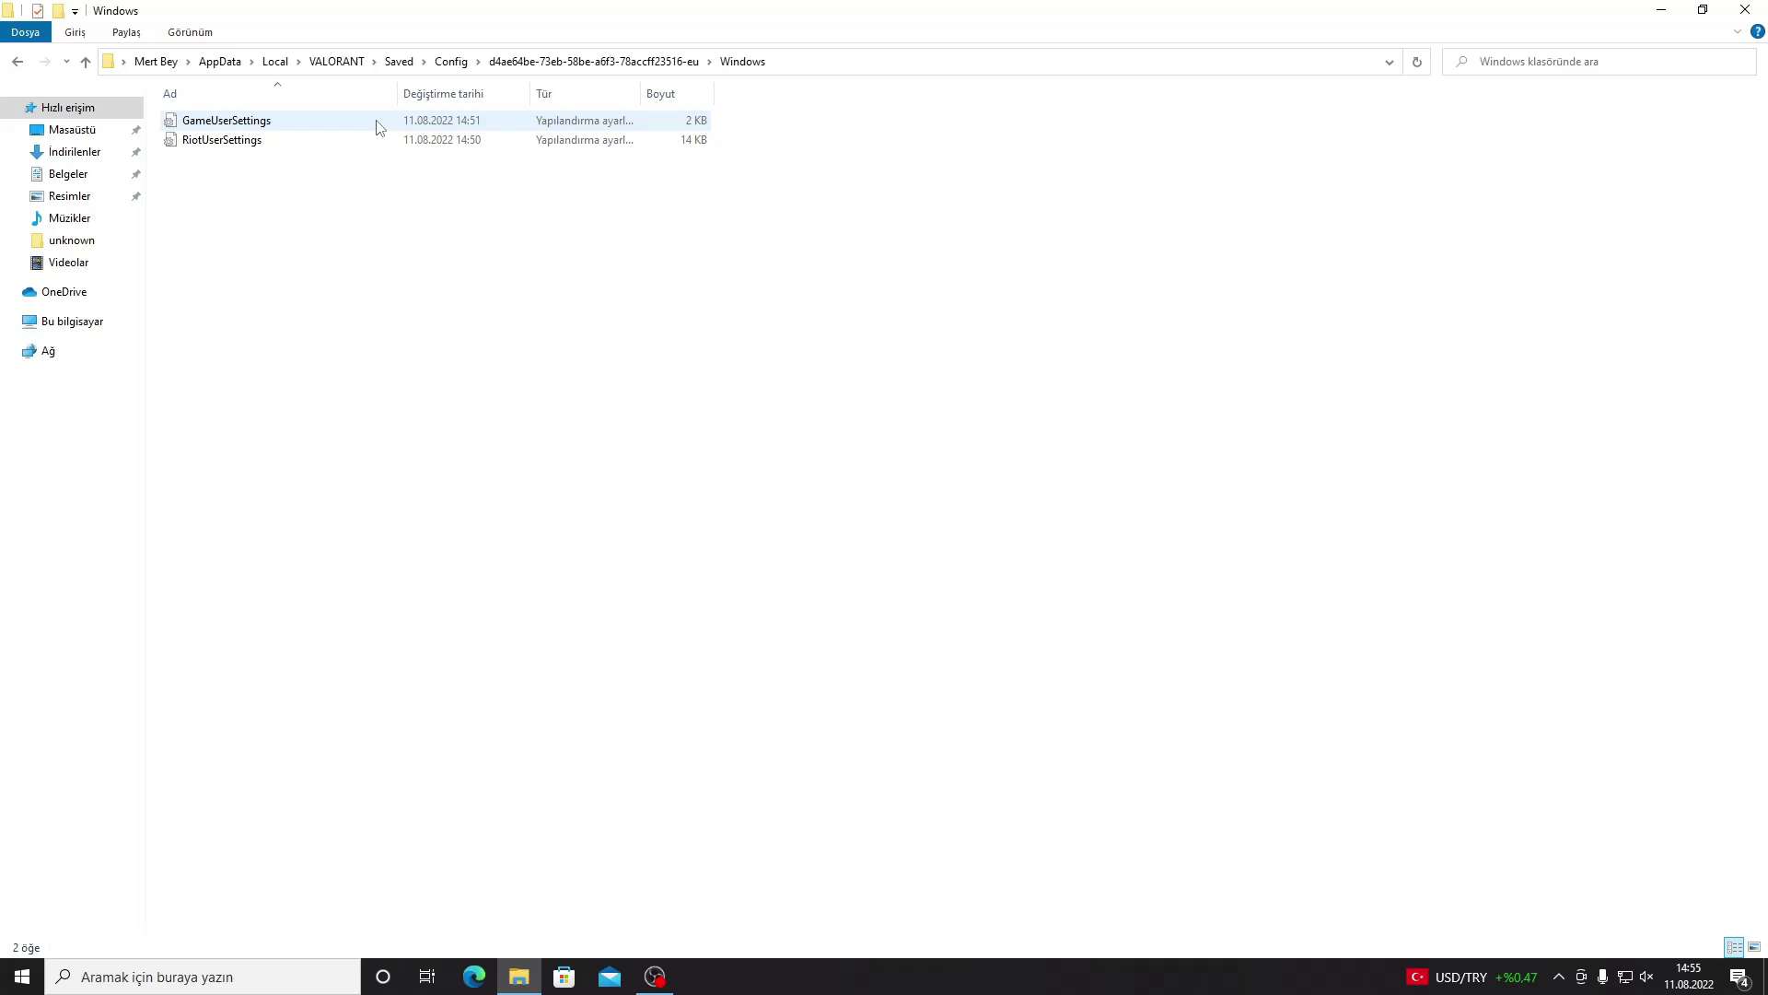
pyautogui.rightClick(396, 121)
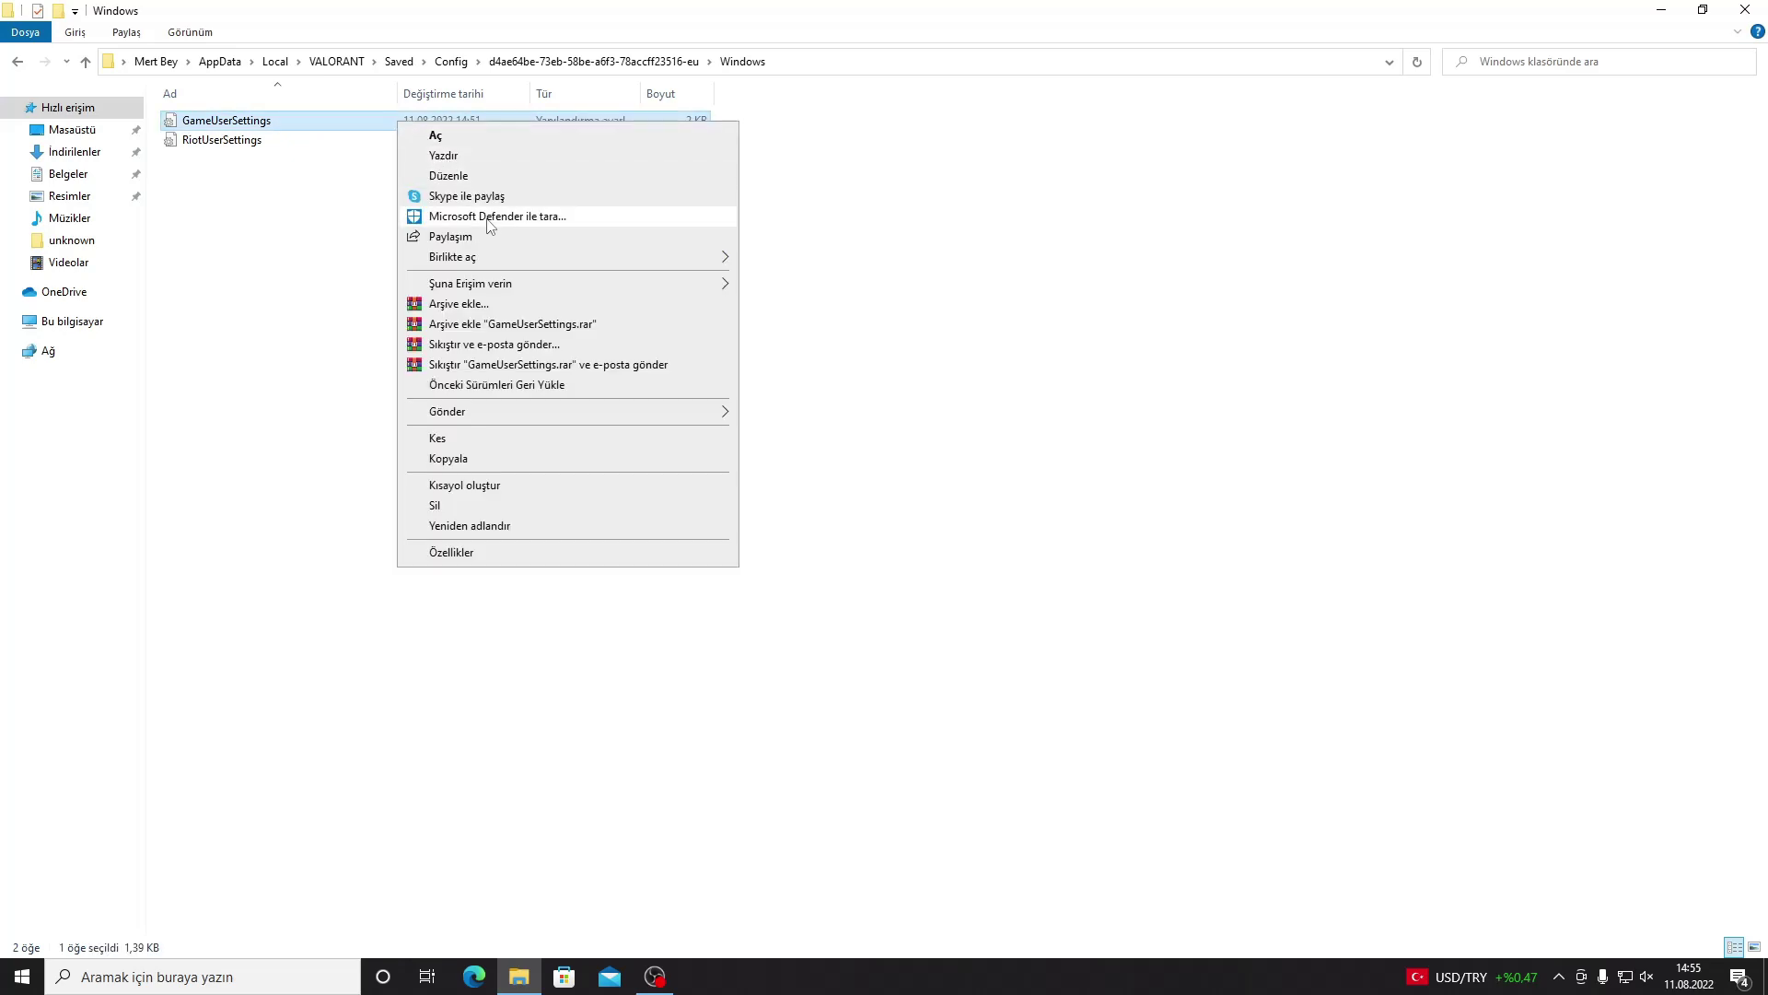
pyautogui.moveTo(544, 258)
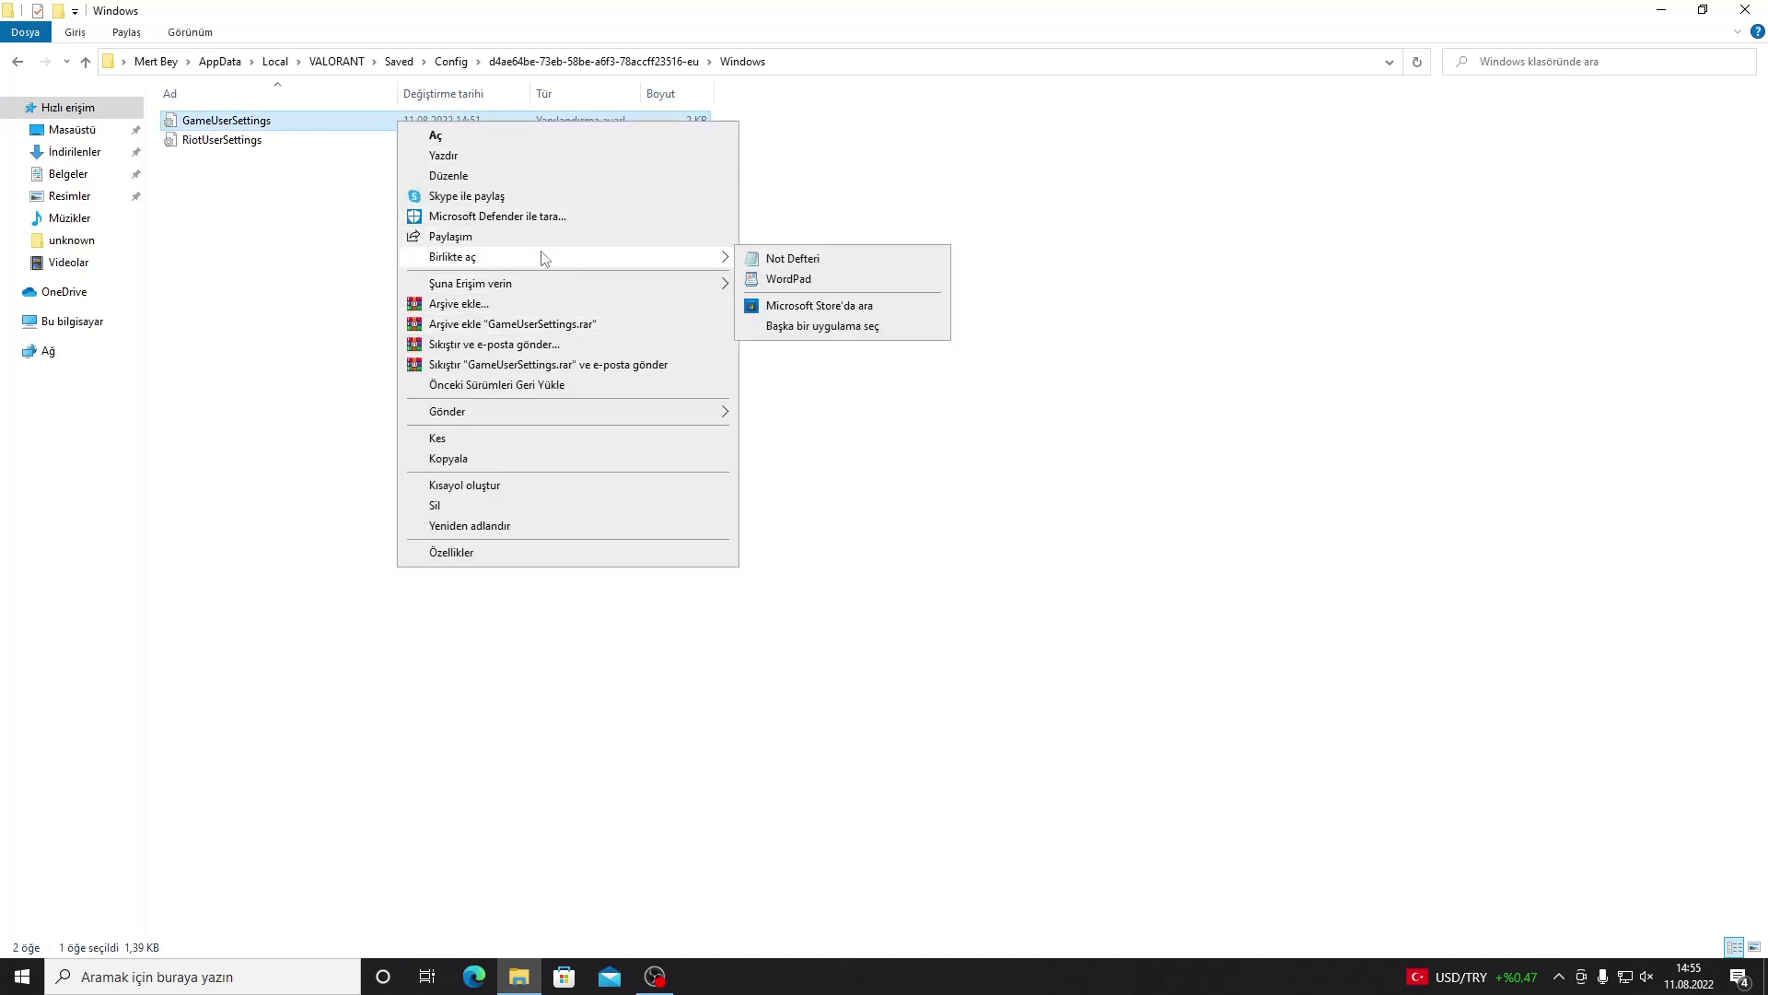
pyautogui.click(793, 260)
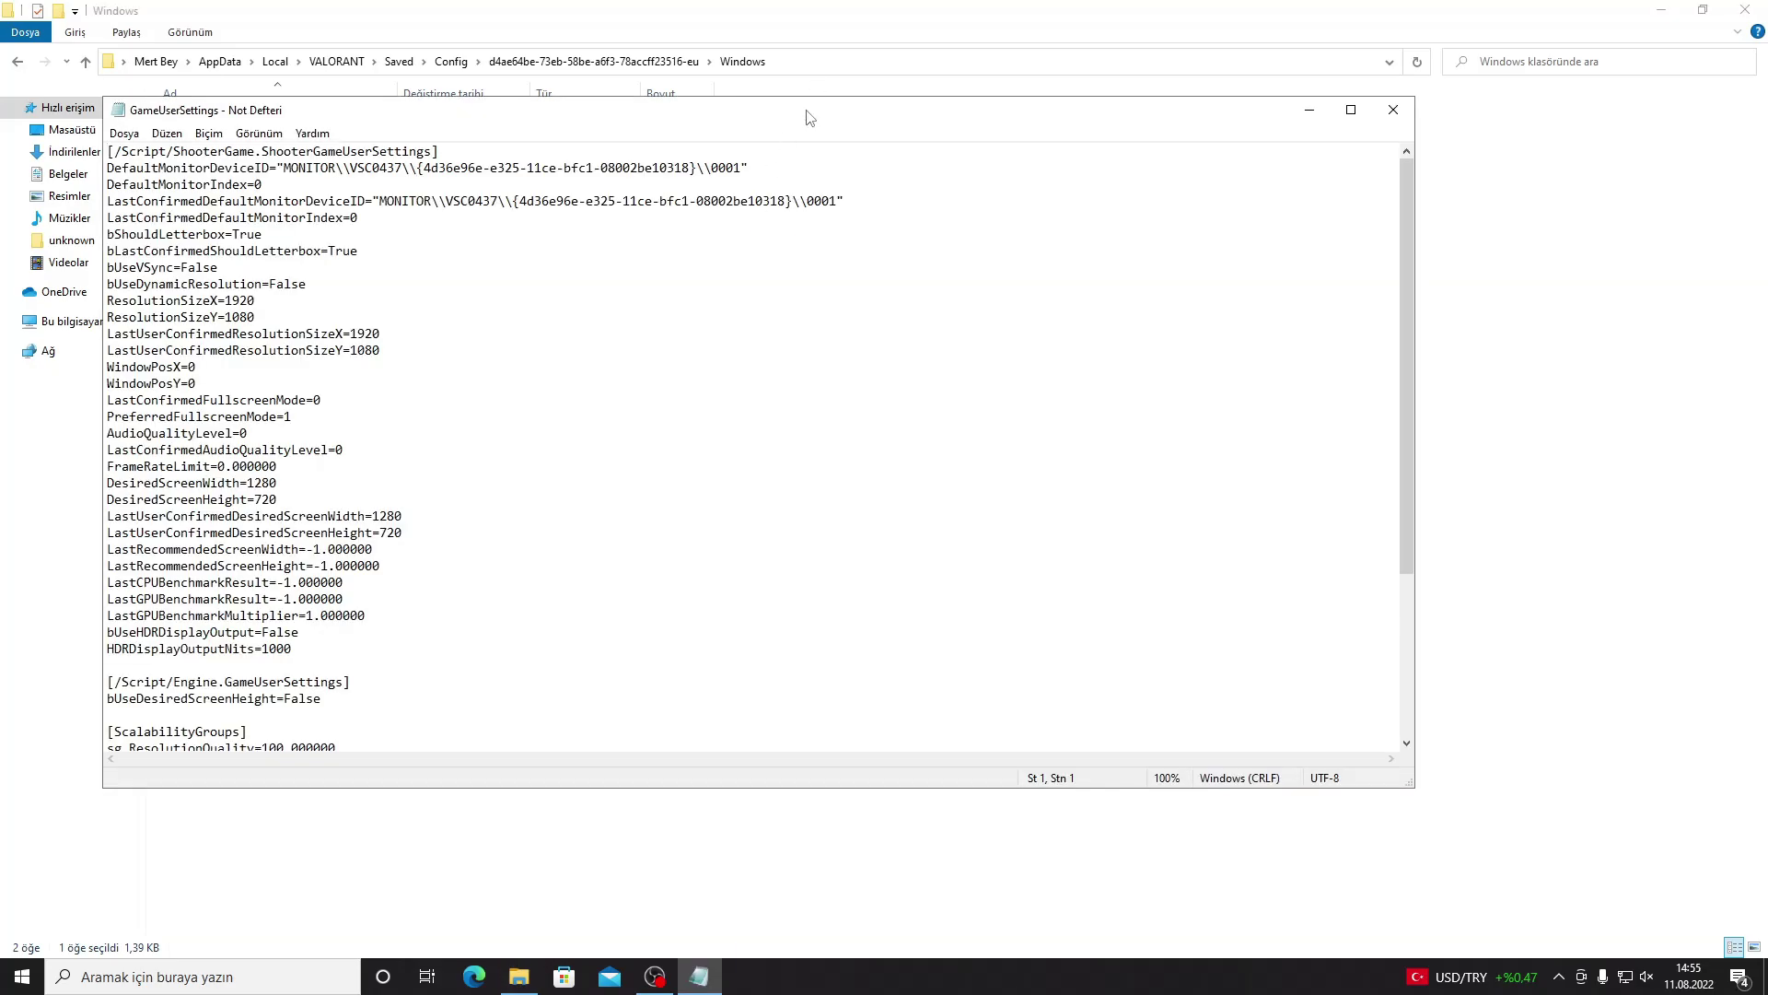
pyautogui.doubleClick(808, 111)
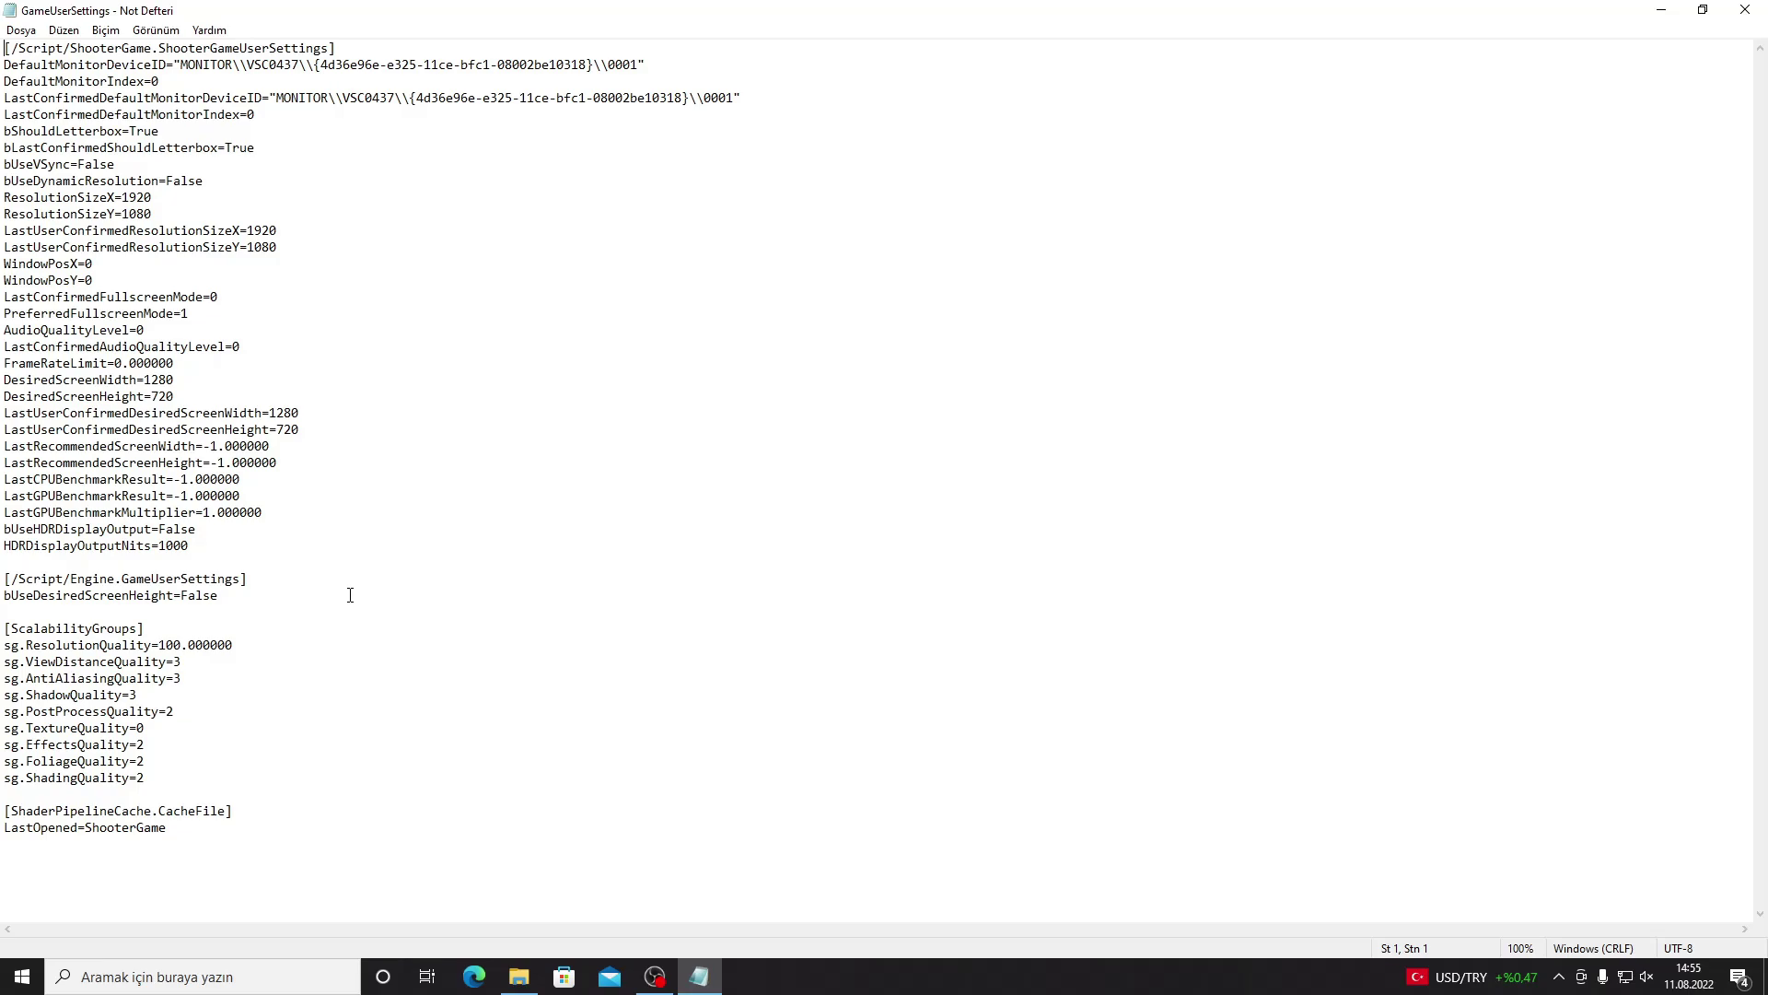
# - Under [ScalabilityGroups], set sg.ResolutionQuality to 65.000000 and sg.ViewDistanceQuality to 0
pyautogui.moveTo(183, 646); pyautogui.dragTo(159, 650)
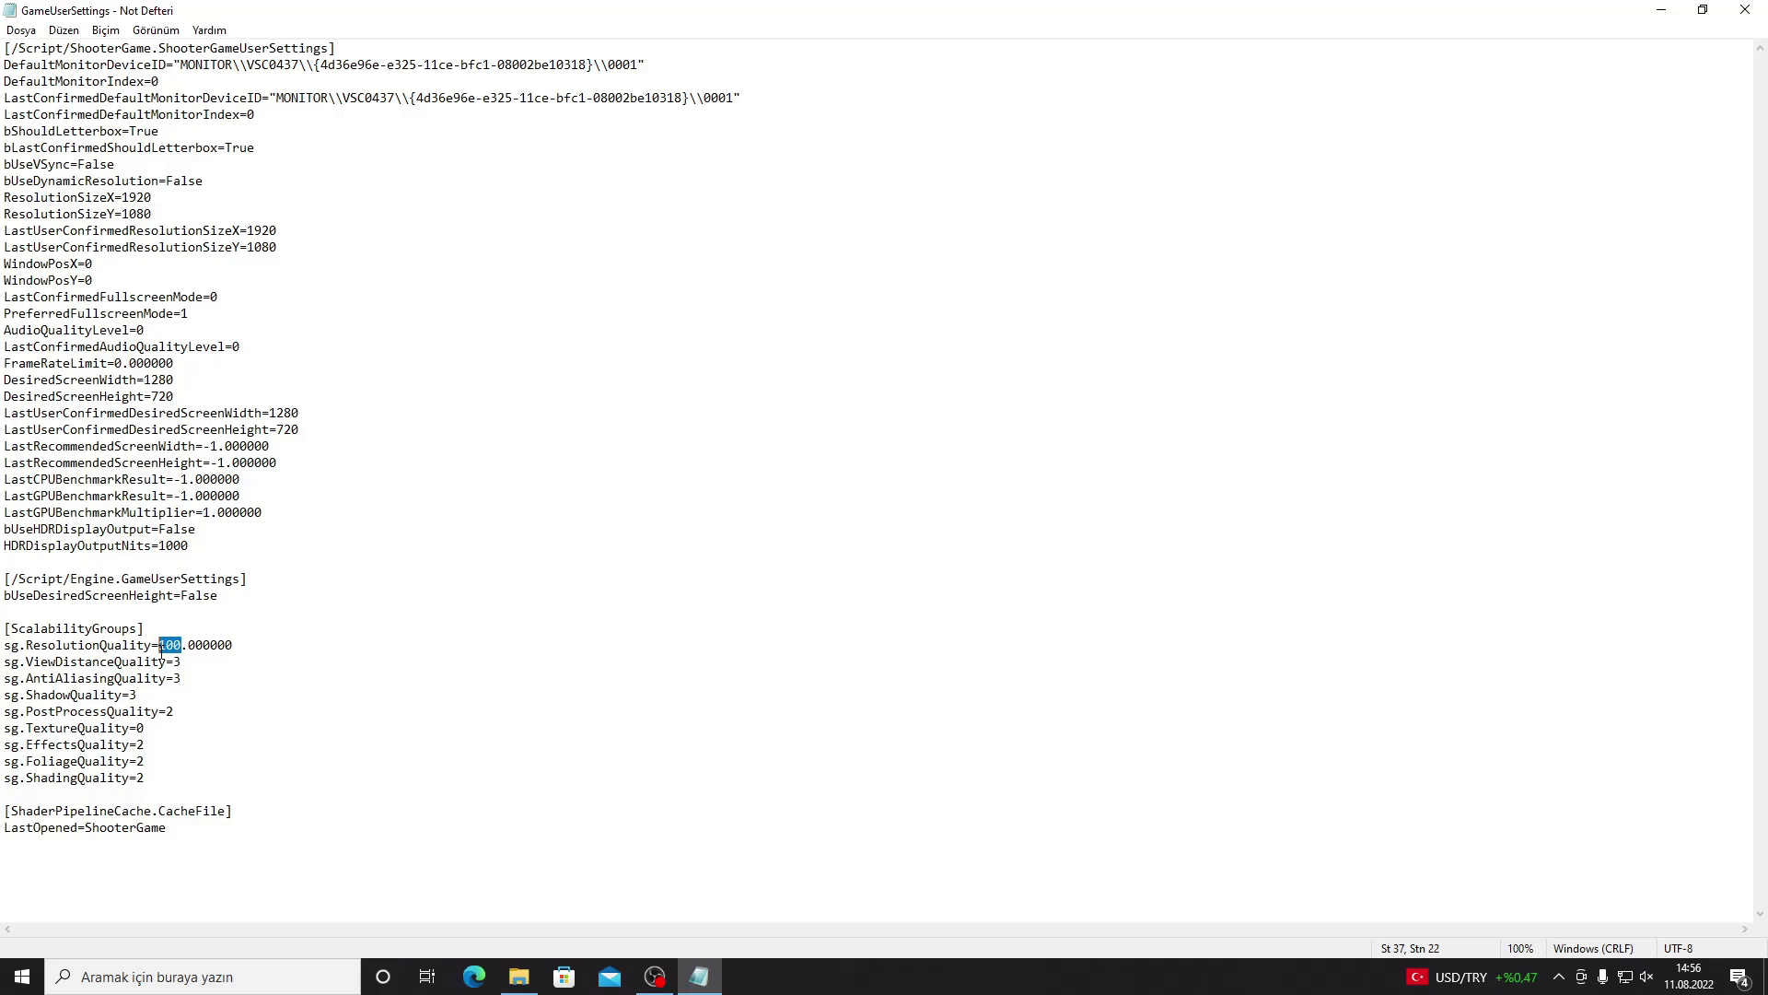
pyautogui.write('65')
pyautogui.doubleClick(184, 666)
pyautogui.write('0')
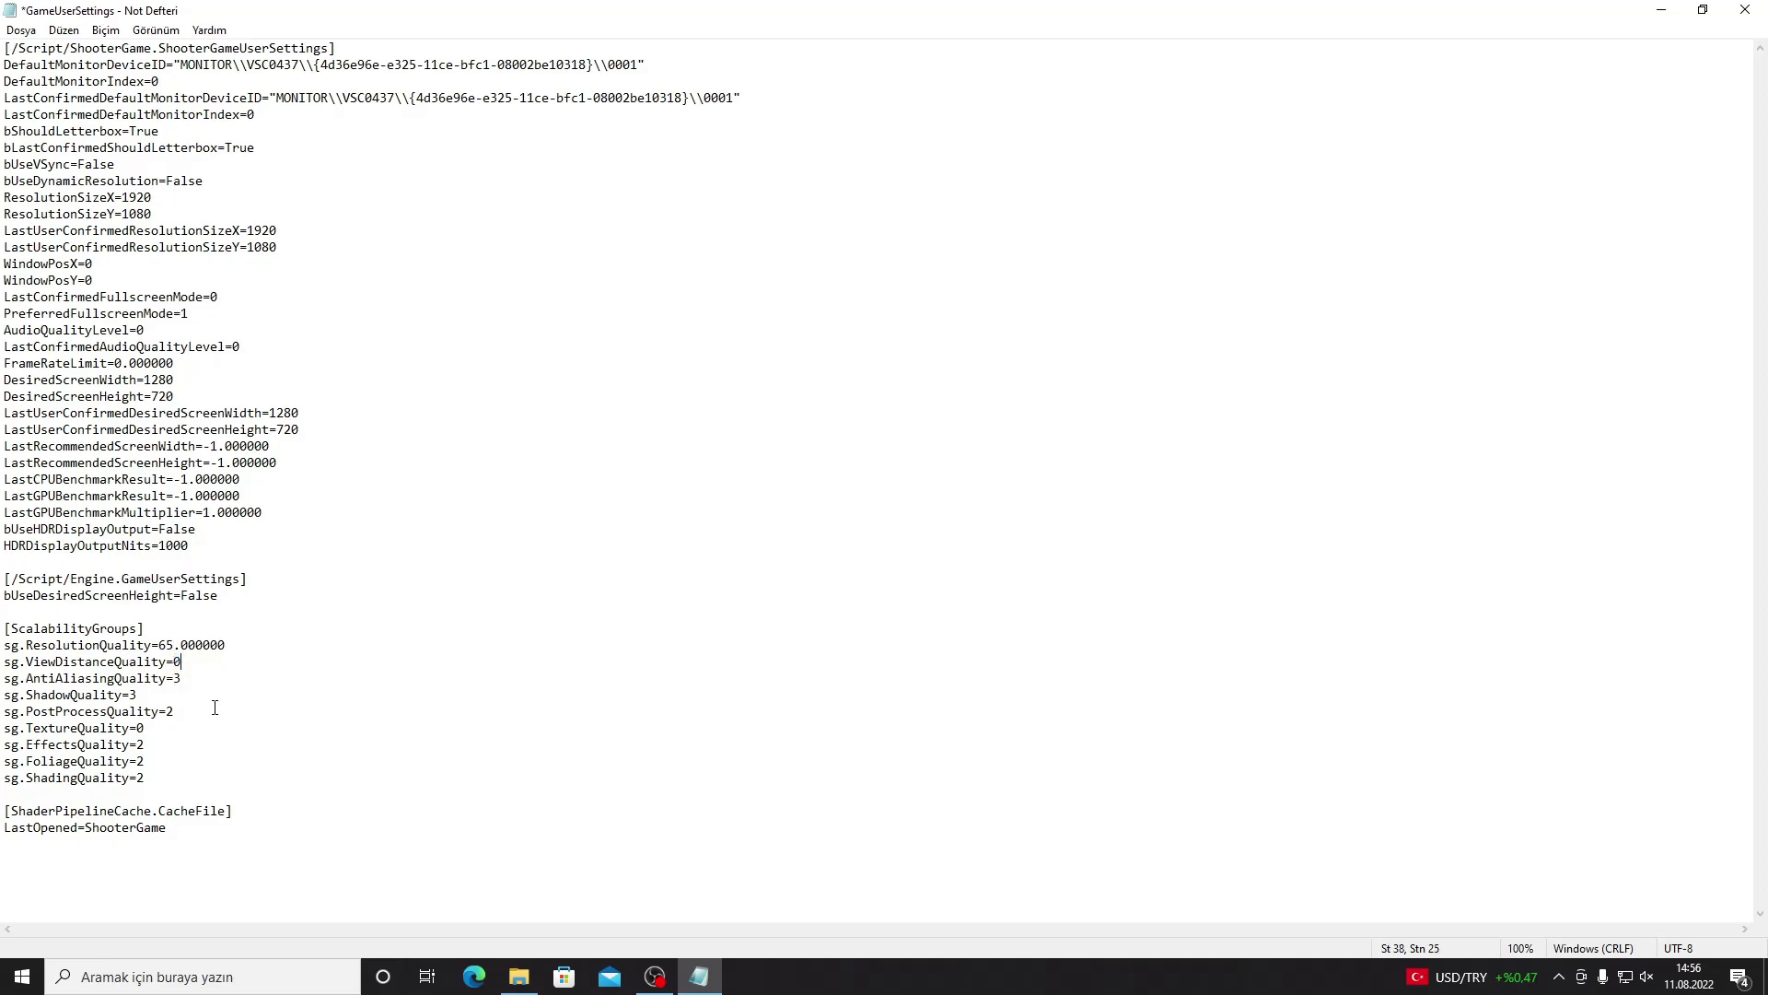
# - Set sg.AntiAliasingQuality, sg.ShadowQuality and sg.PostProcessQuality to 0
pyautogui.doubleClick(177, 678)
pyautogui.write('0')
pyautogui.moveTo(140, 697); pyautogui.dragTo(132, 695)
pyautogui.write('0')
pyautogui.doubleClick(170, 711)
pyautogui.write('0')
# - Set sg.EffectsQuality, sg.FoliageQuality and sg.ShadingQuality to 0, and close the file with its changes saved
pyautogui.doubleClick(140, 744)
pyautogui.write('0')
pyautogui.doubleClick(140, 761)
pyautogui.write('0')
pyautogui.doubleClick(140, 777)
pyautogui.write('0')
pyautogui.click(1746, 10)
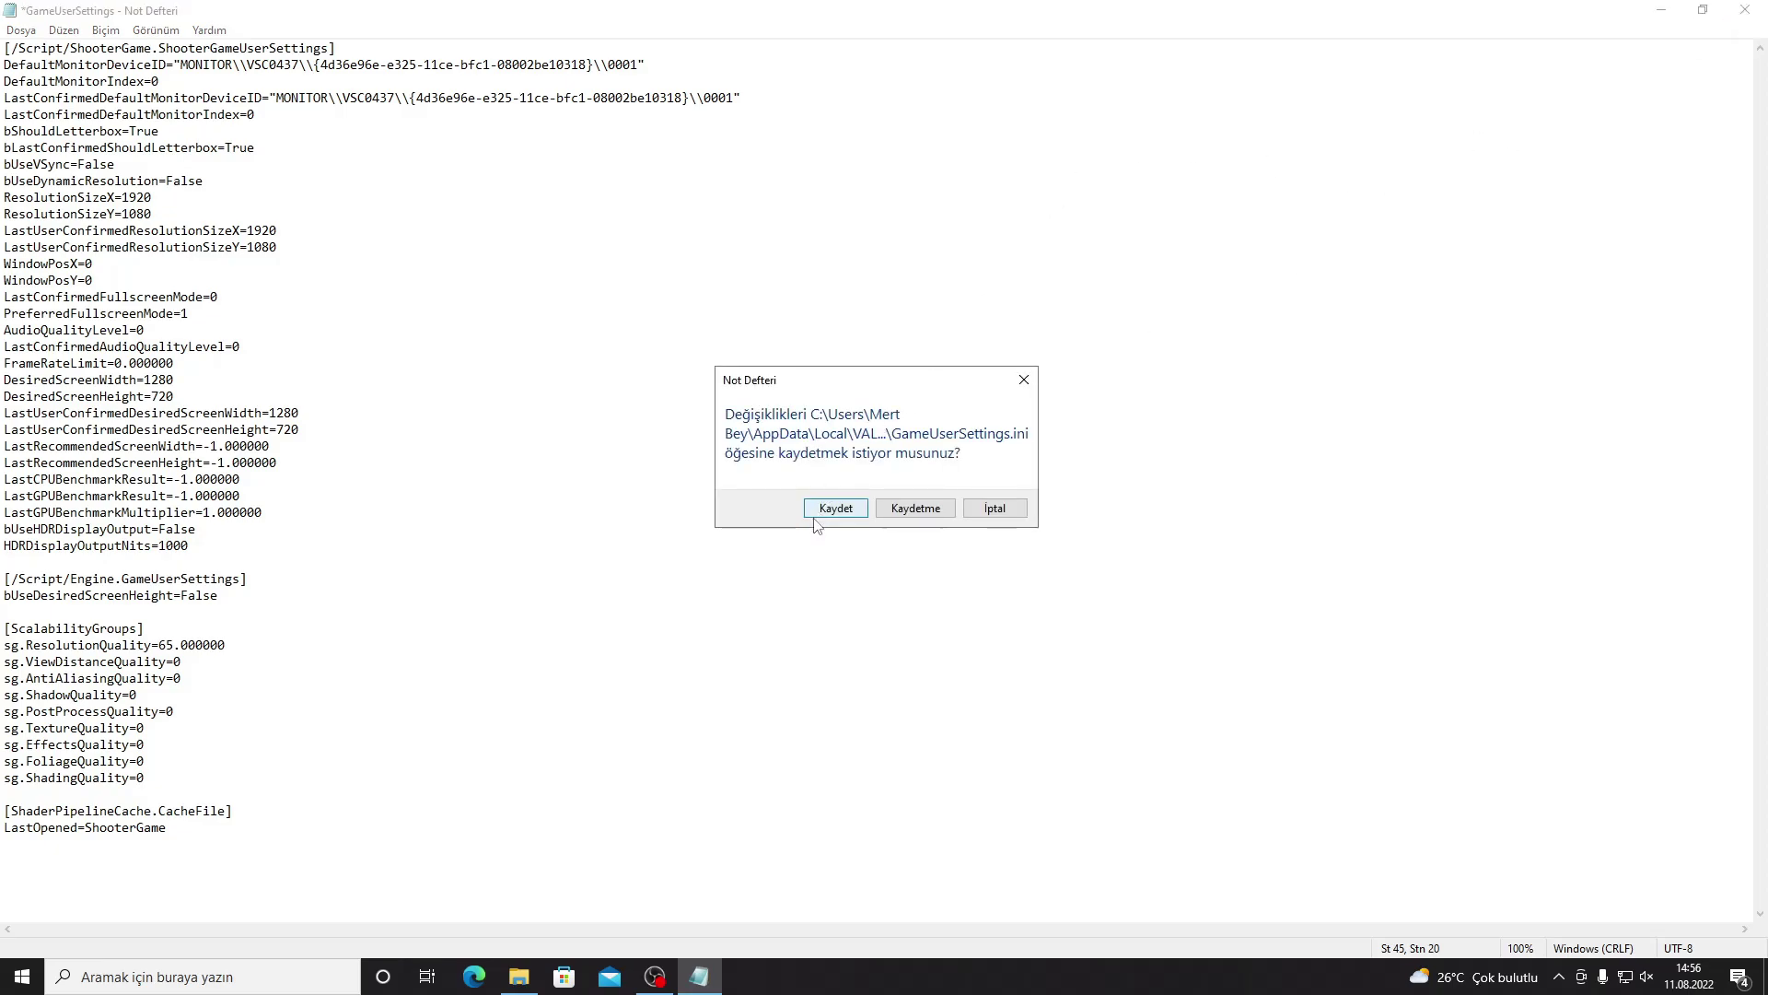
pyautogui.click(825, 513)
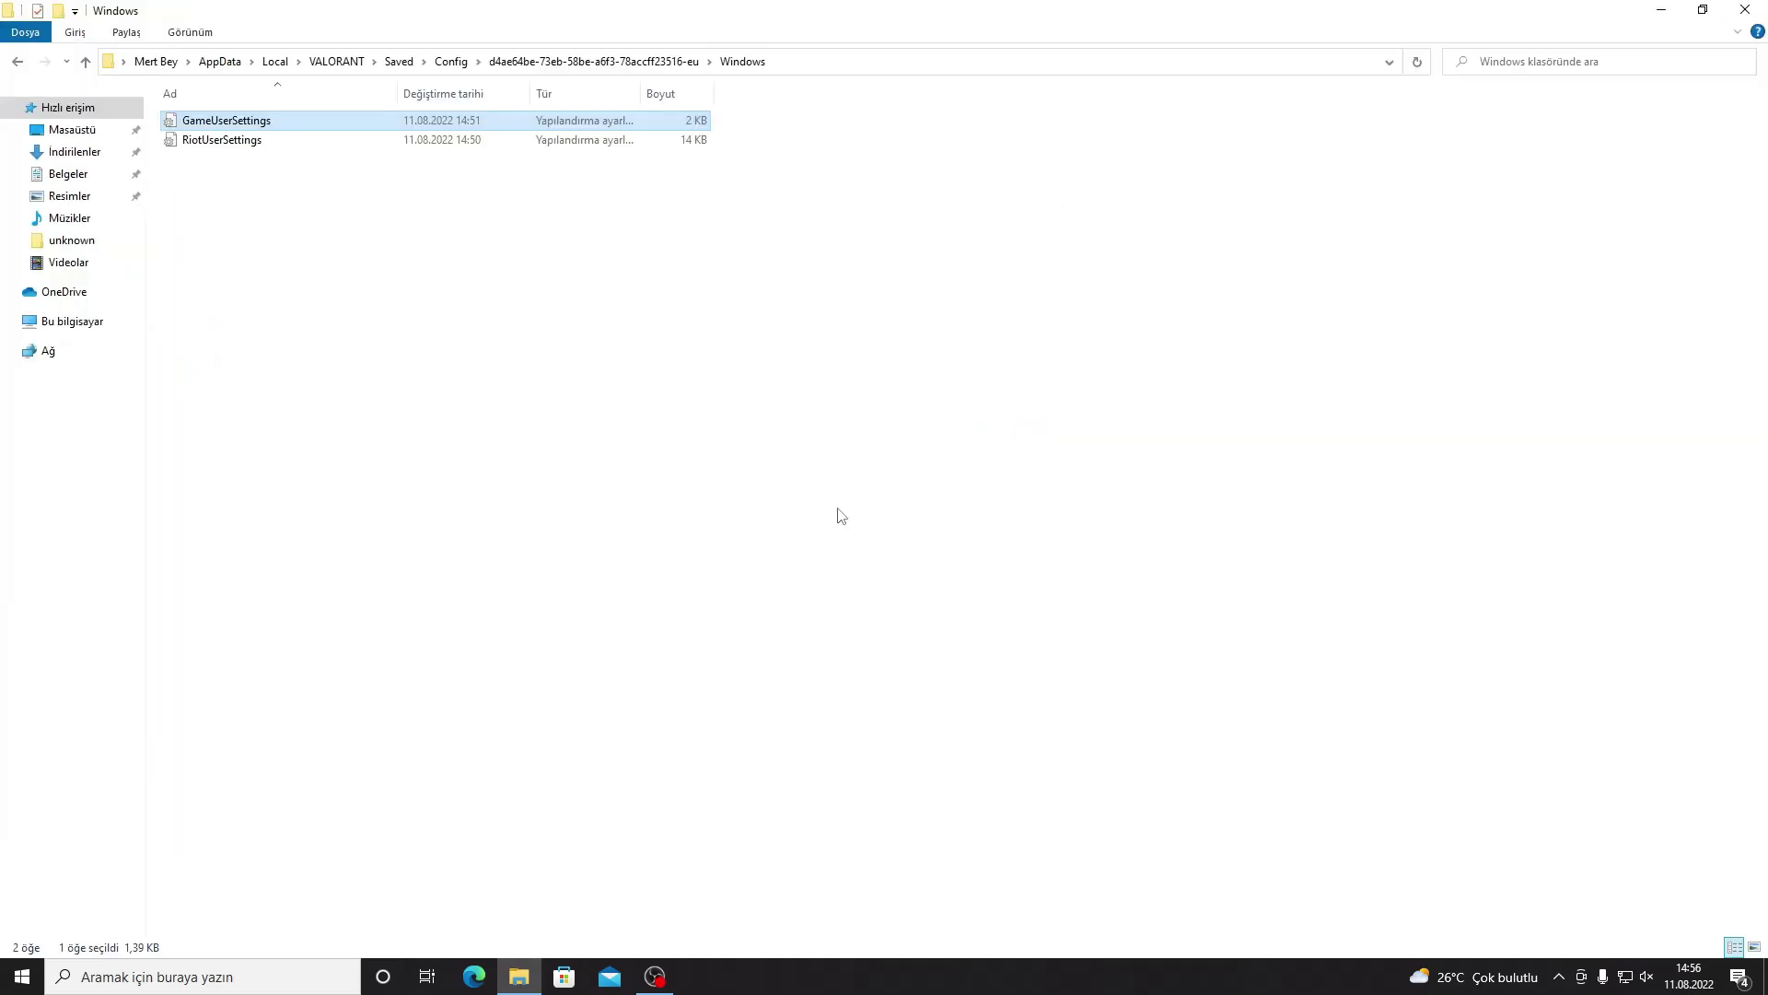
# - Make the GameUserSettings file read-only (Salt okunur) in its properties and close the folder window
pyautogui.rightClick(227, 123)
pyautogui.click(324, 552)
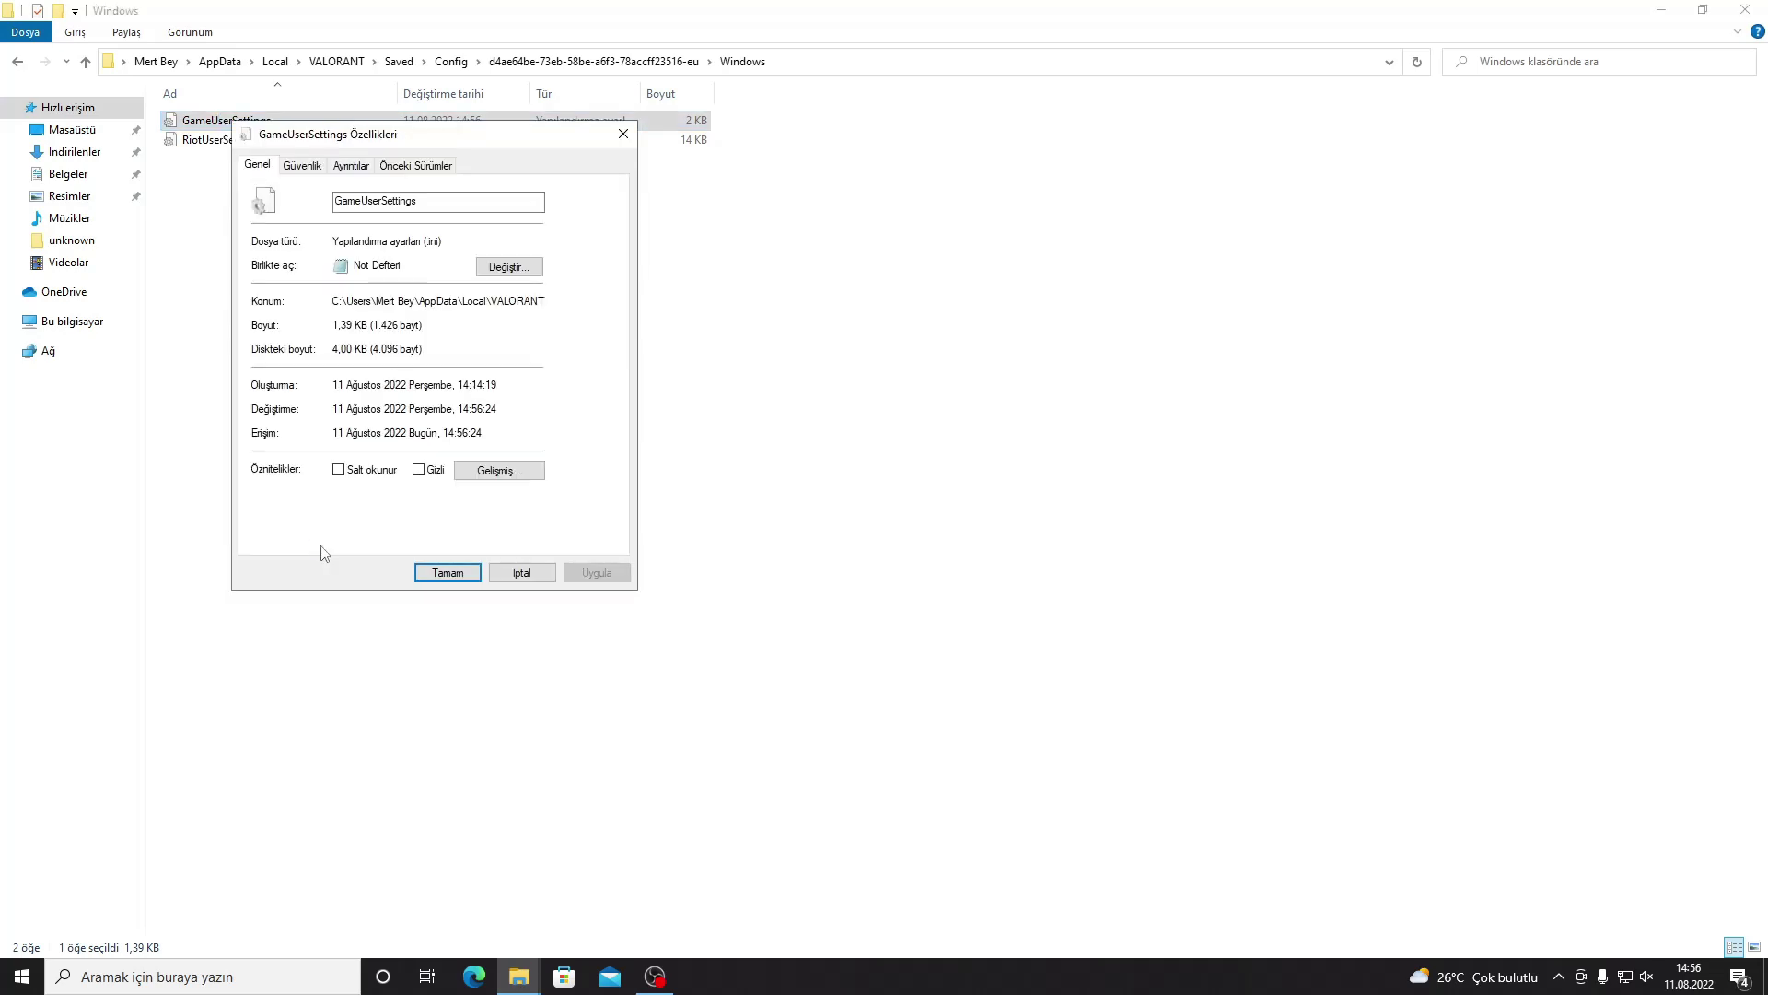
pyautogui.click(338, 470)
pyautogui.click(448, 572)
pyautogui.click(1745, 9)
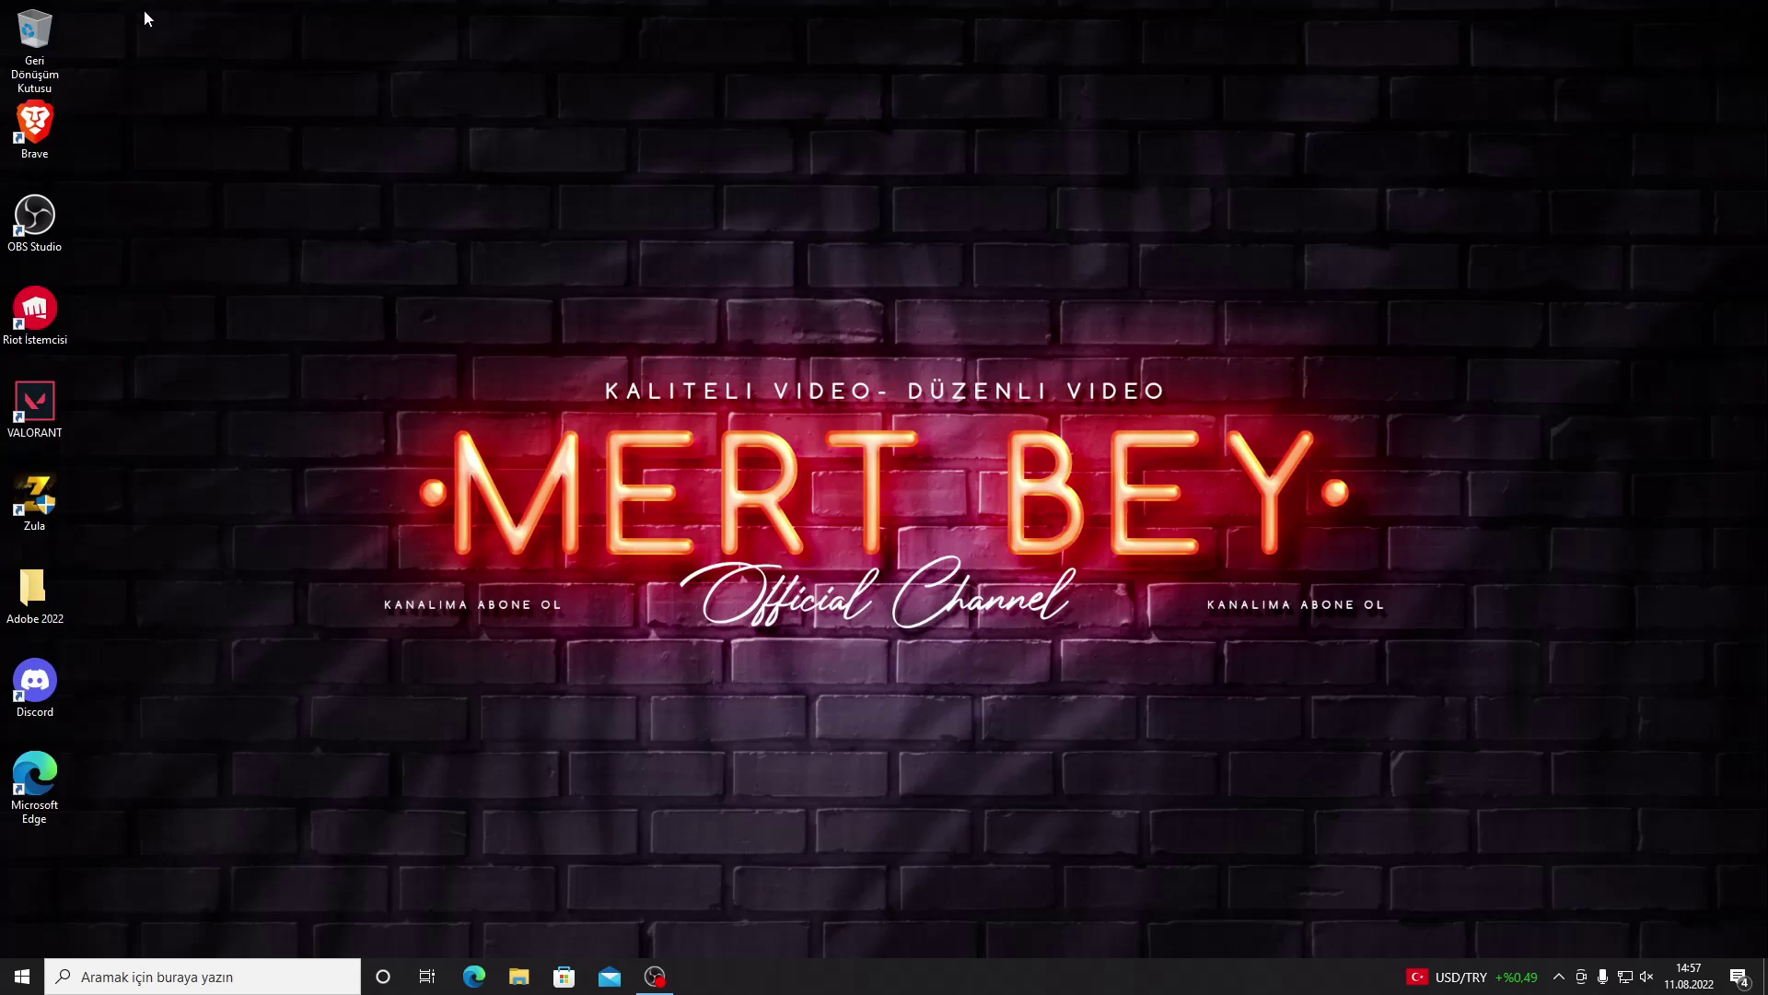
# - Open the Recycle Bin window and from there the system properties of Bu bilgisayar
pyautogui.moveTo(120, 4); pyautogui.dragTo(2, 886)
pyautogui.doubleClick(35, 41)
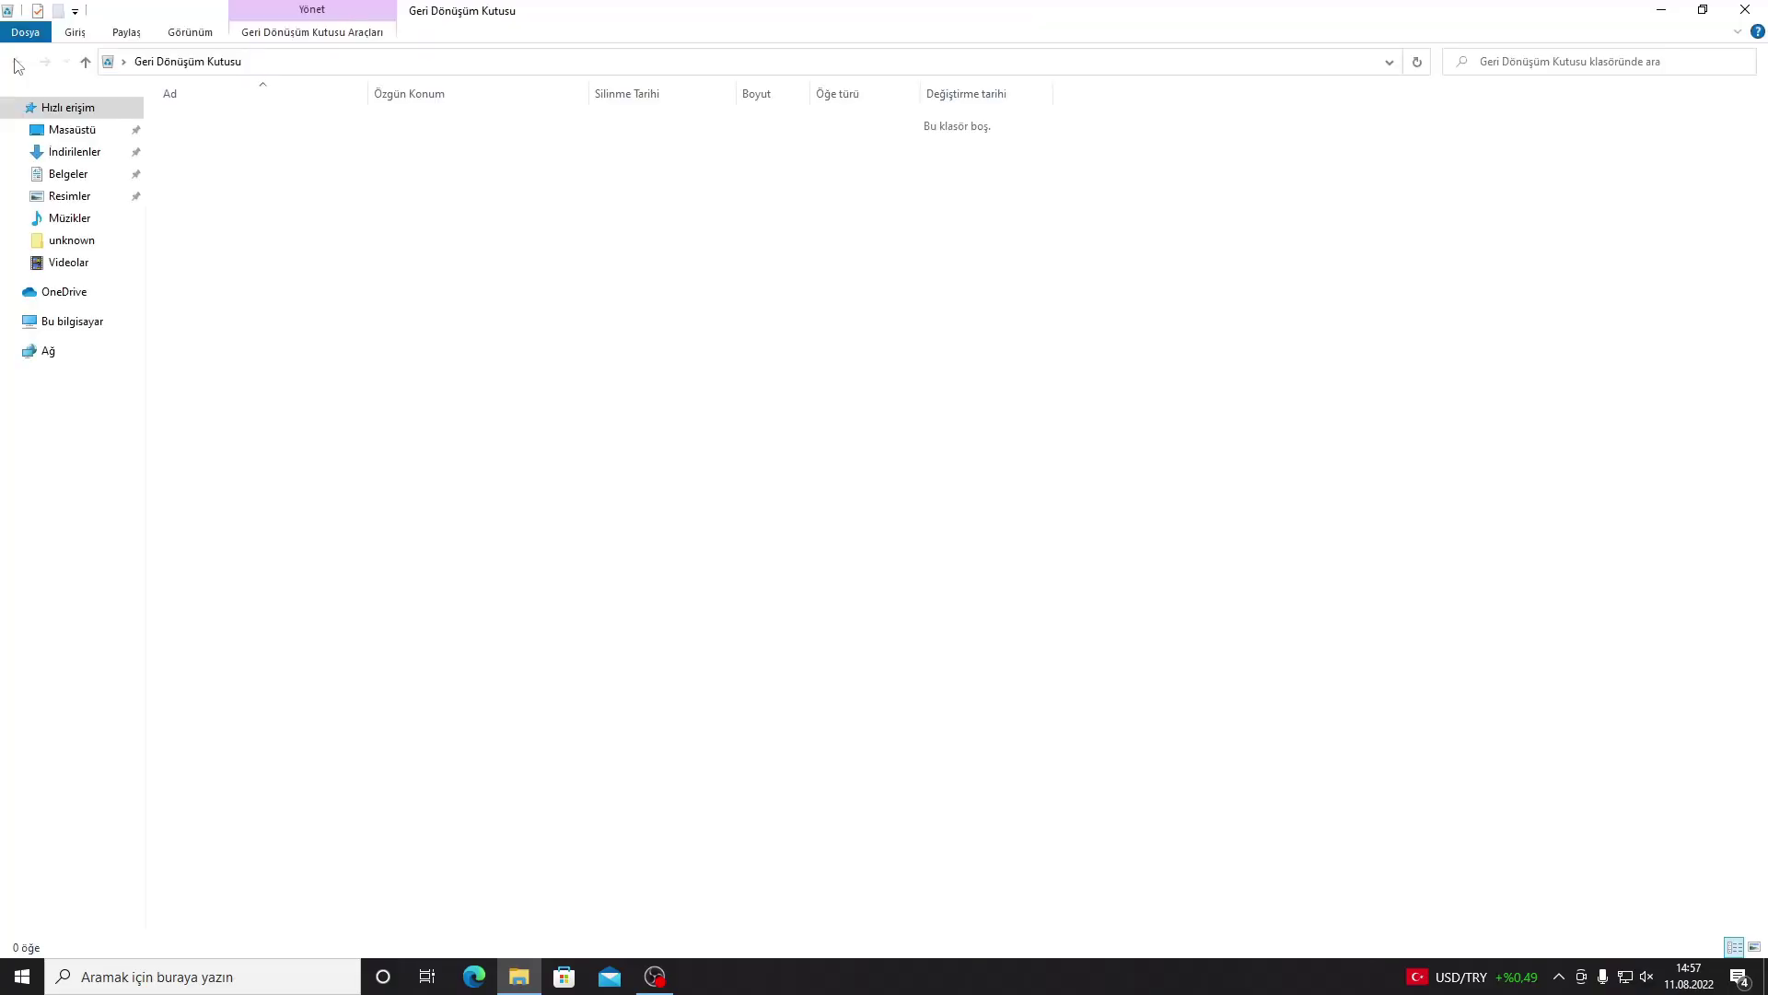
pyautogui.rightClick(100, 331)
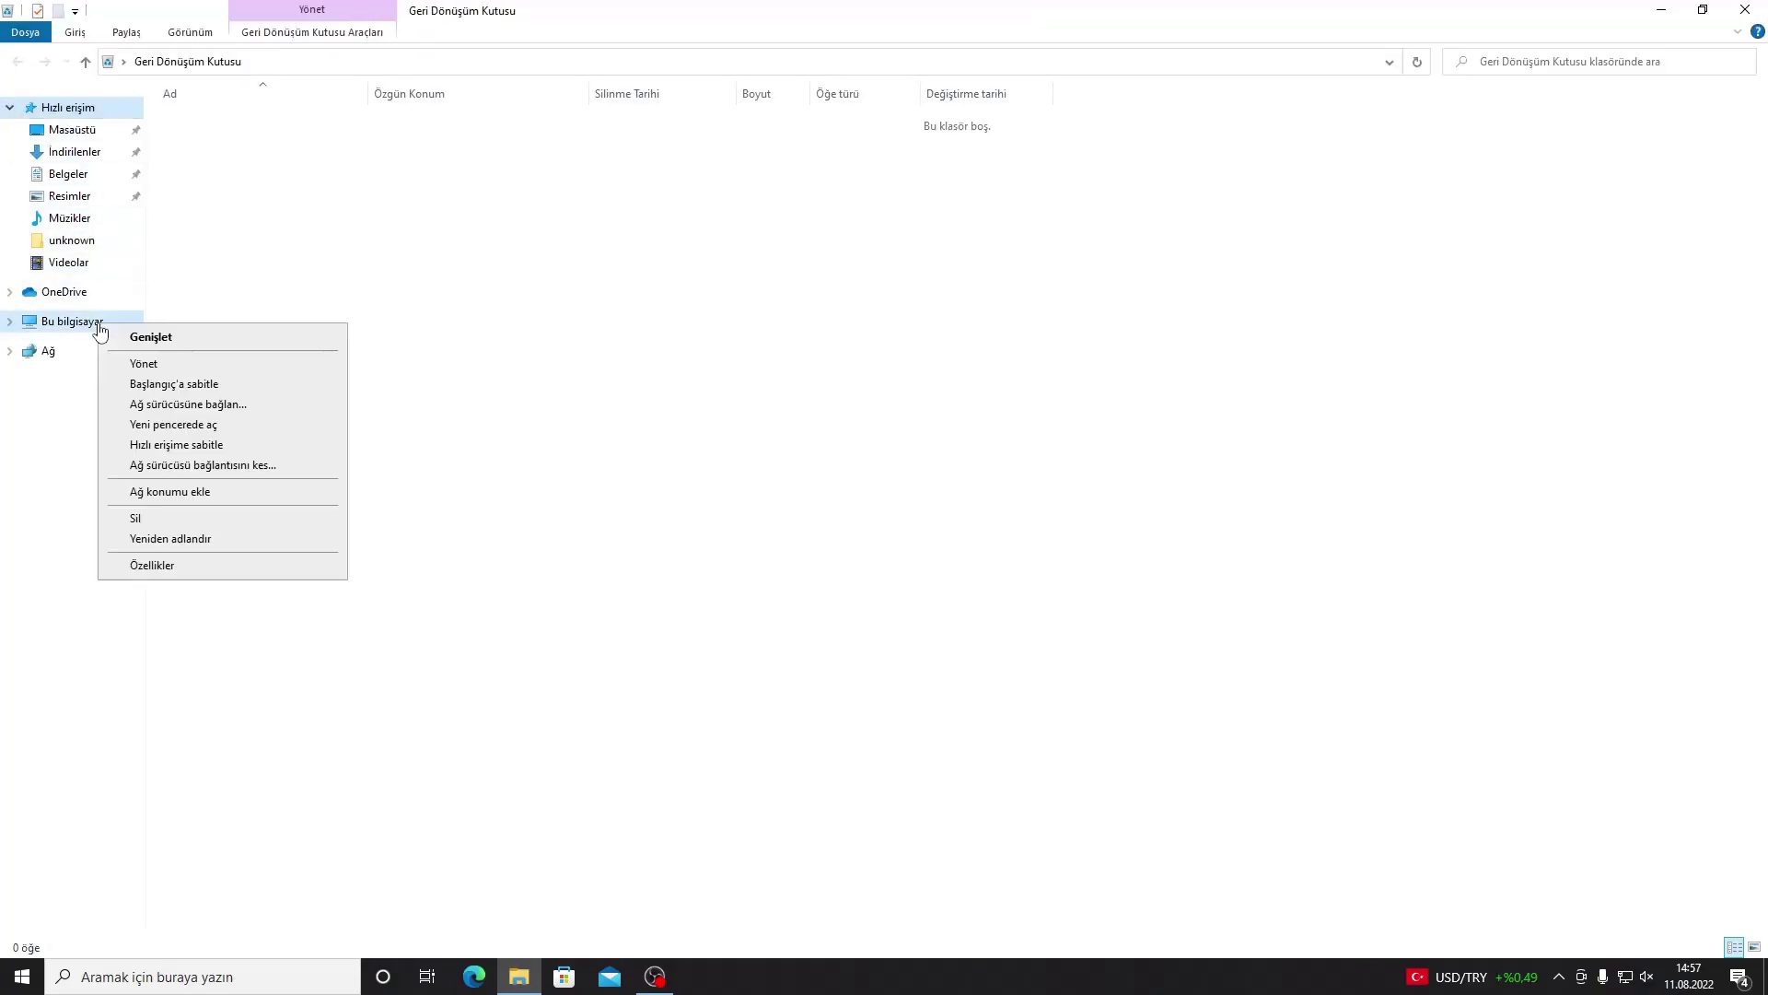
pyautogui.click(262, 578)
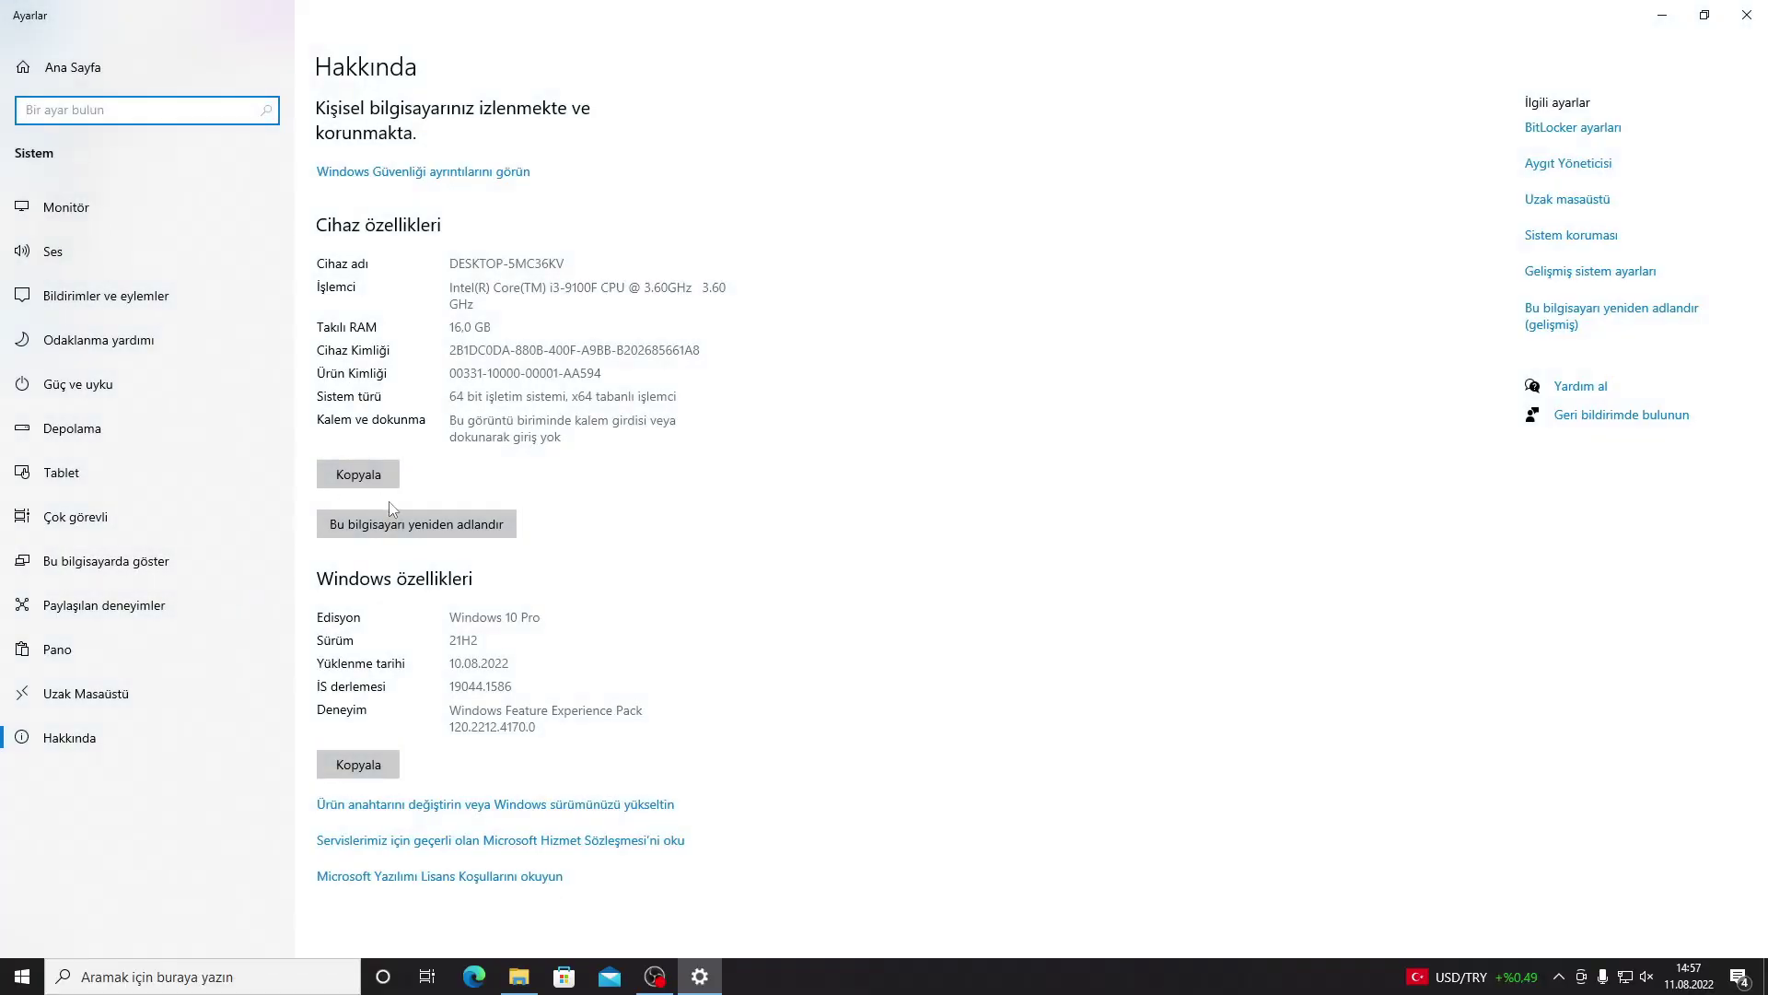
# - Open the performance options (Performans Seçenekleri) from the advanced system settings
pyautogui.click(451, 328)
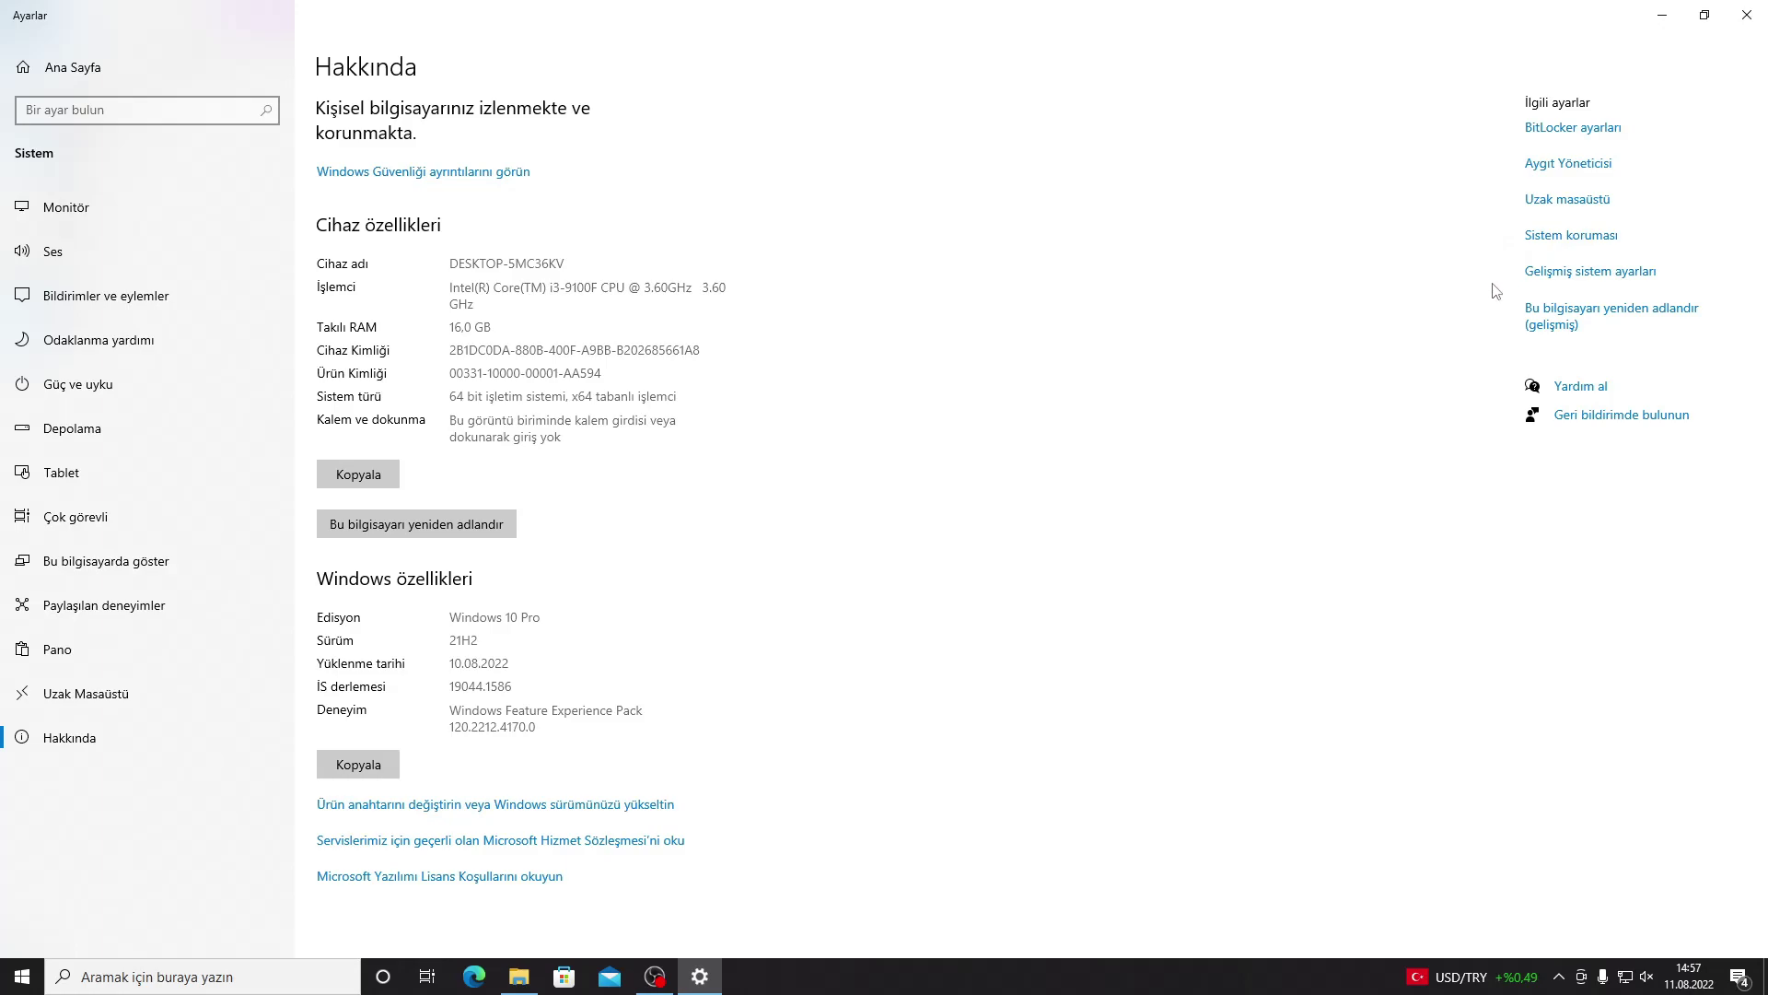
pyautogui.click(1592, 276)
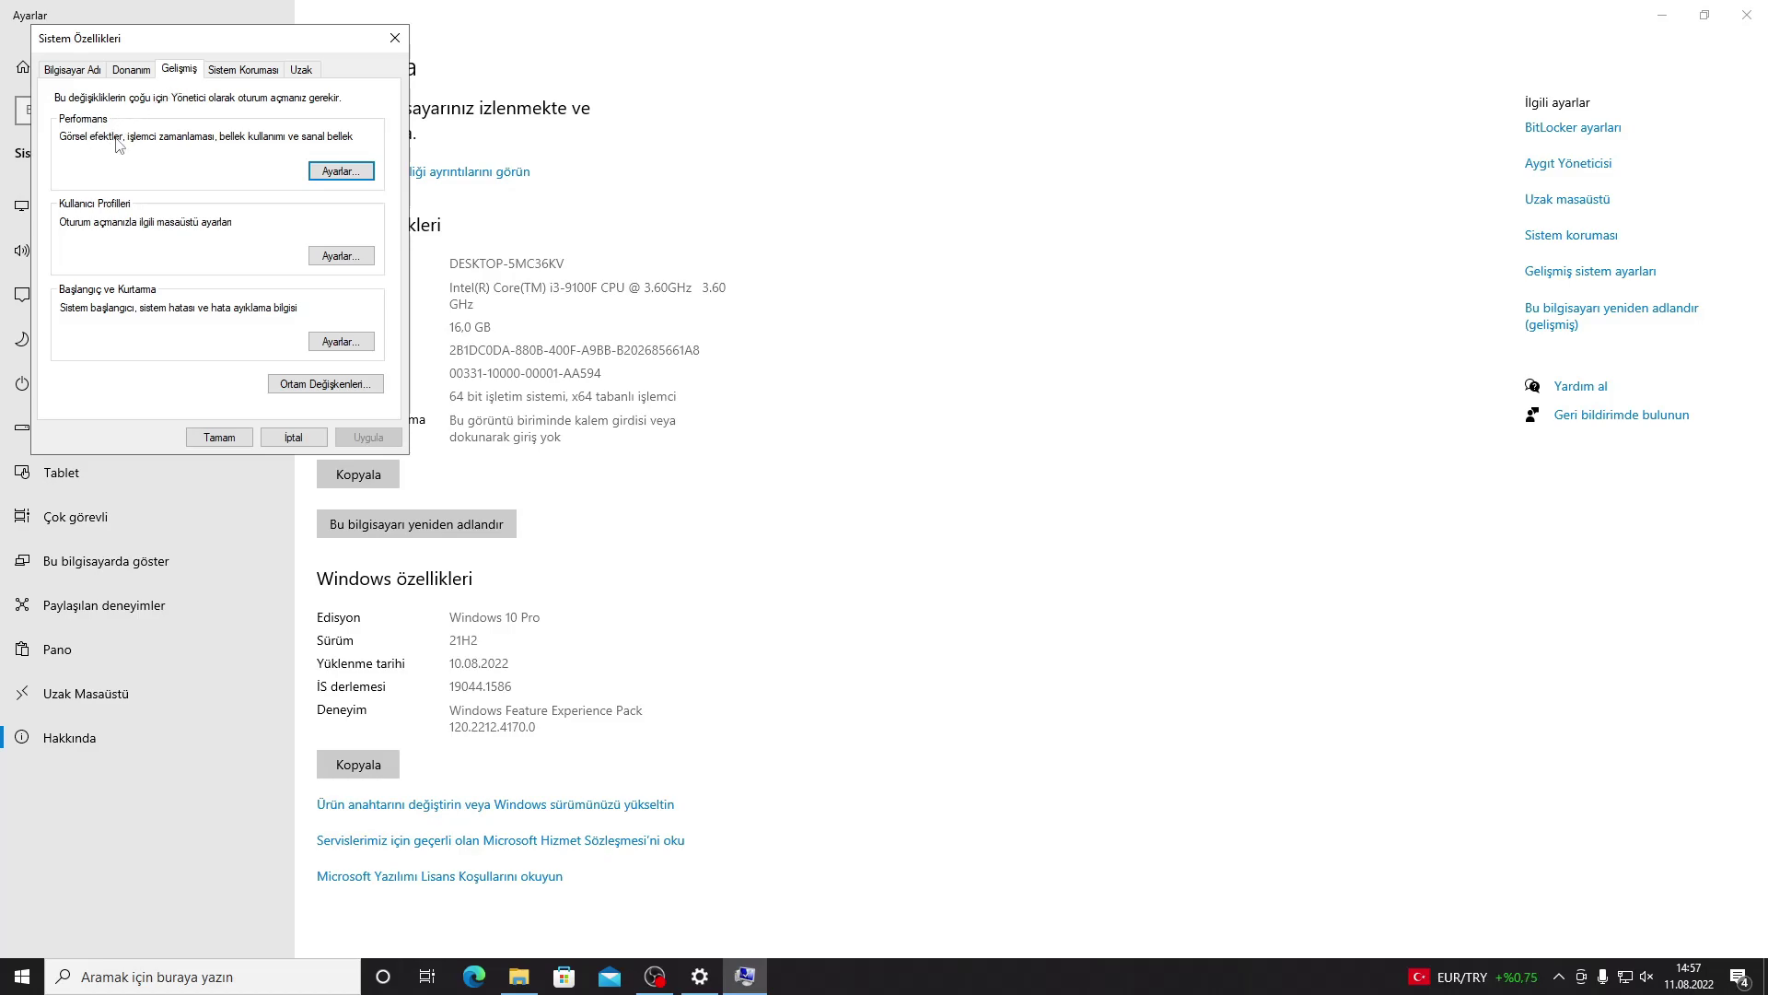
pyautogui.click(358, 174)
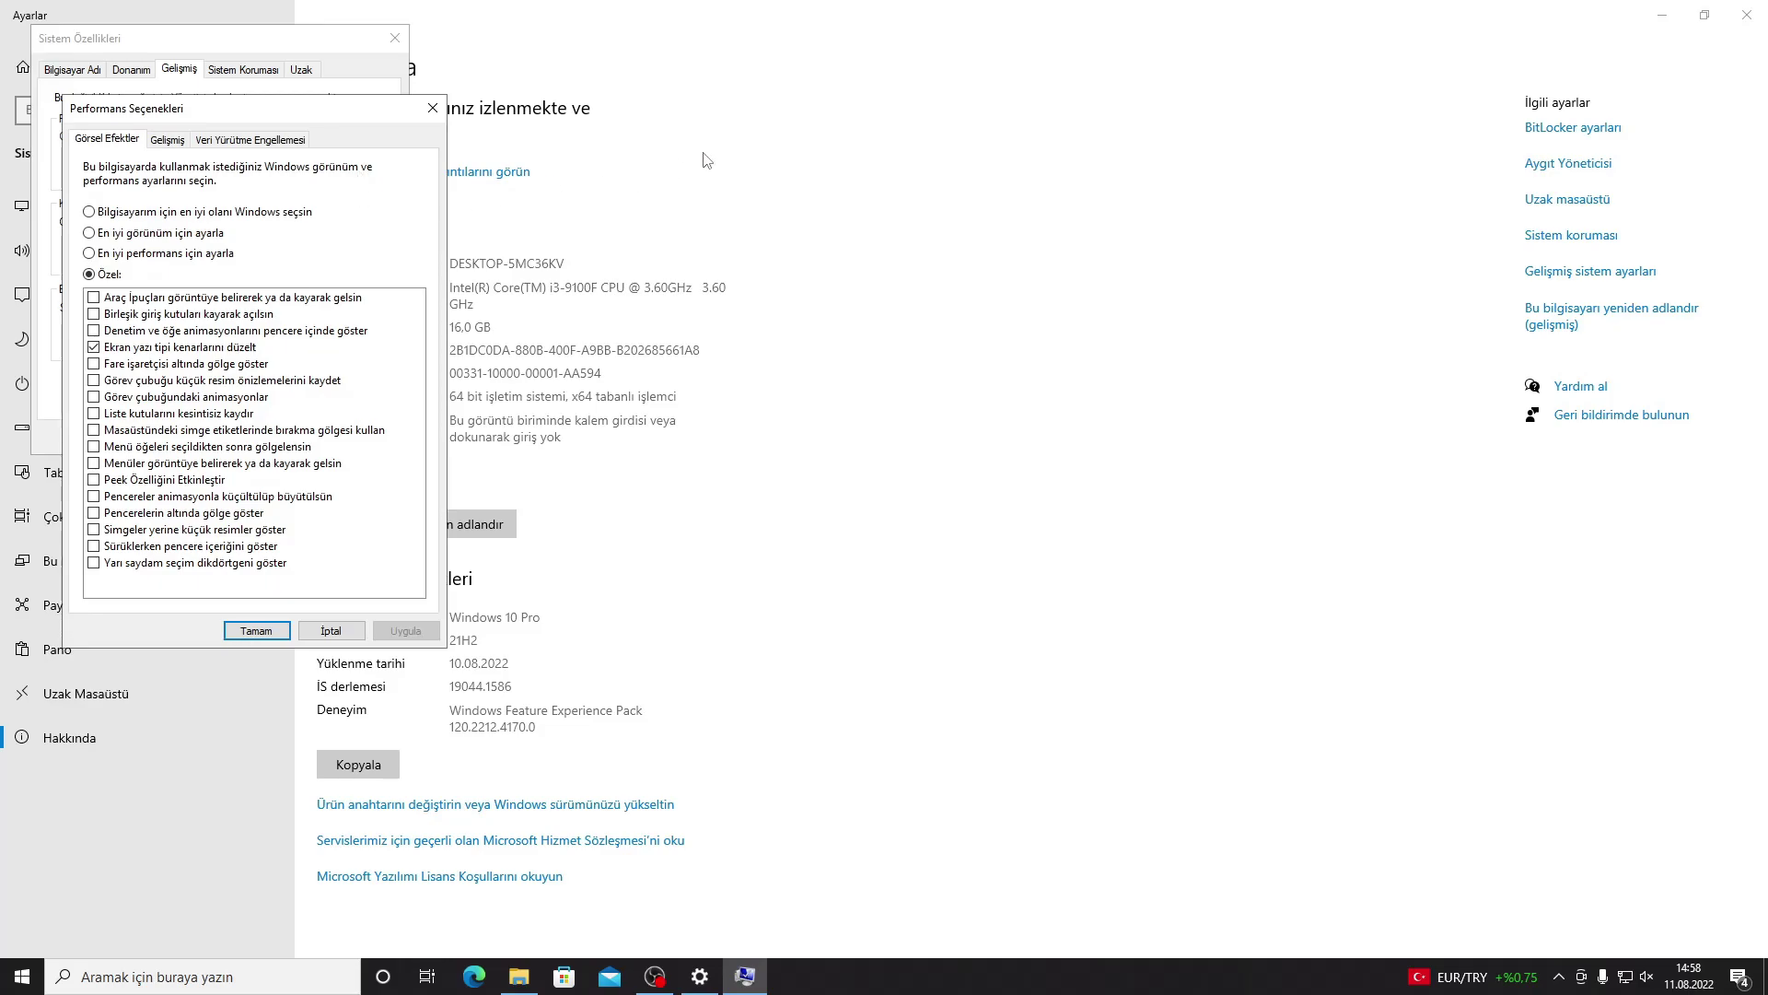
# - Set the visual effects to best performance (En iyi performans için ayarla), keep only Ekran yazı tipi kenarlarını düzelt enabled, and apply the change
pyautogui.click(145, 213)
pyautogui.click(169, 234)
pyautogui.click(221, 257)
pyautogui.click(94, 348)
pyautogui.click(405, 634)
pyautogui.click(264, 631)
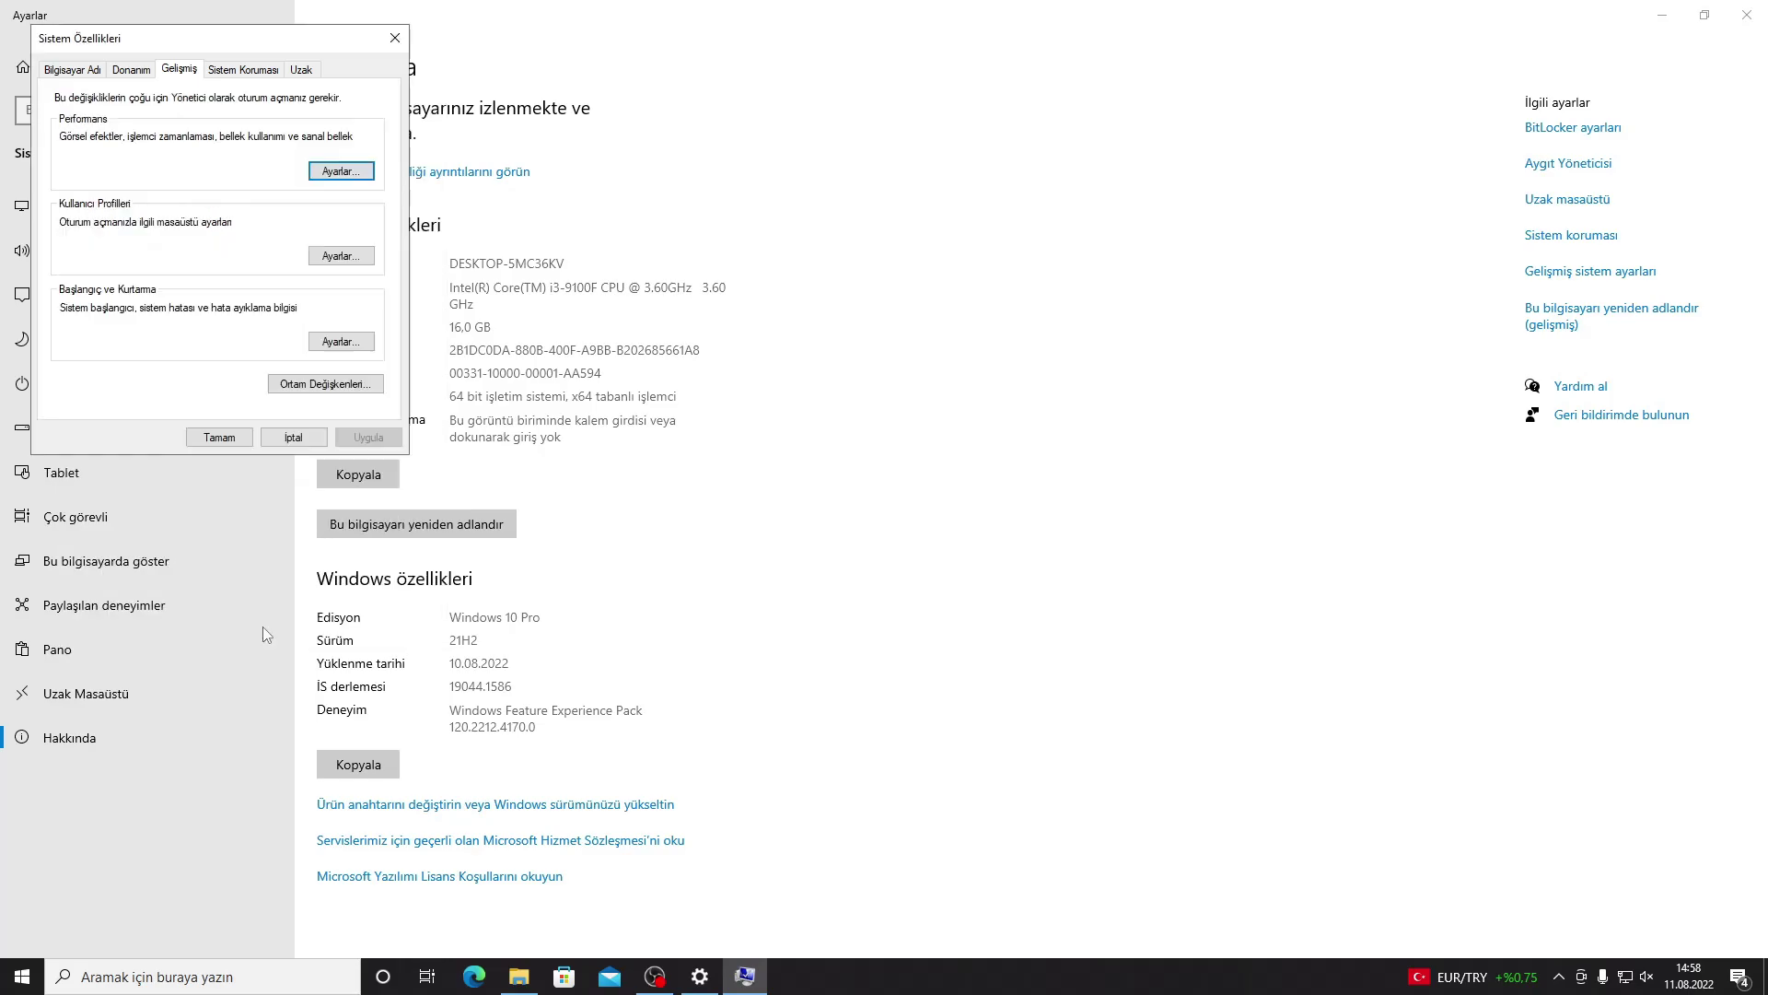
# - Open the virtual memory (Sanal Bellek) settings from the advanced performance options, leave automatic paging file management off and select drive C:
pyautogui.click(340, 175)
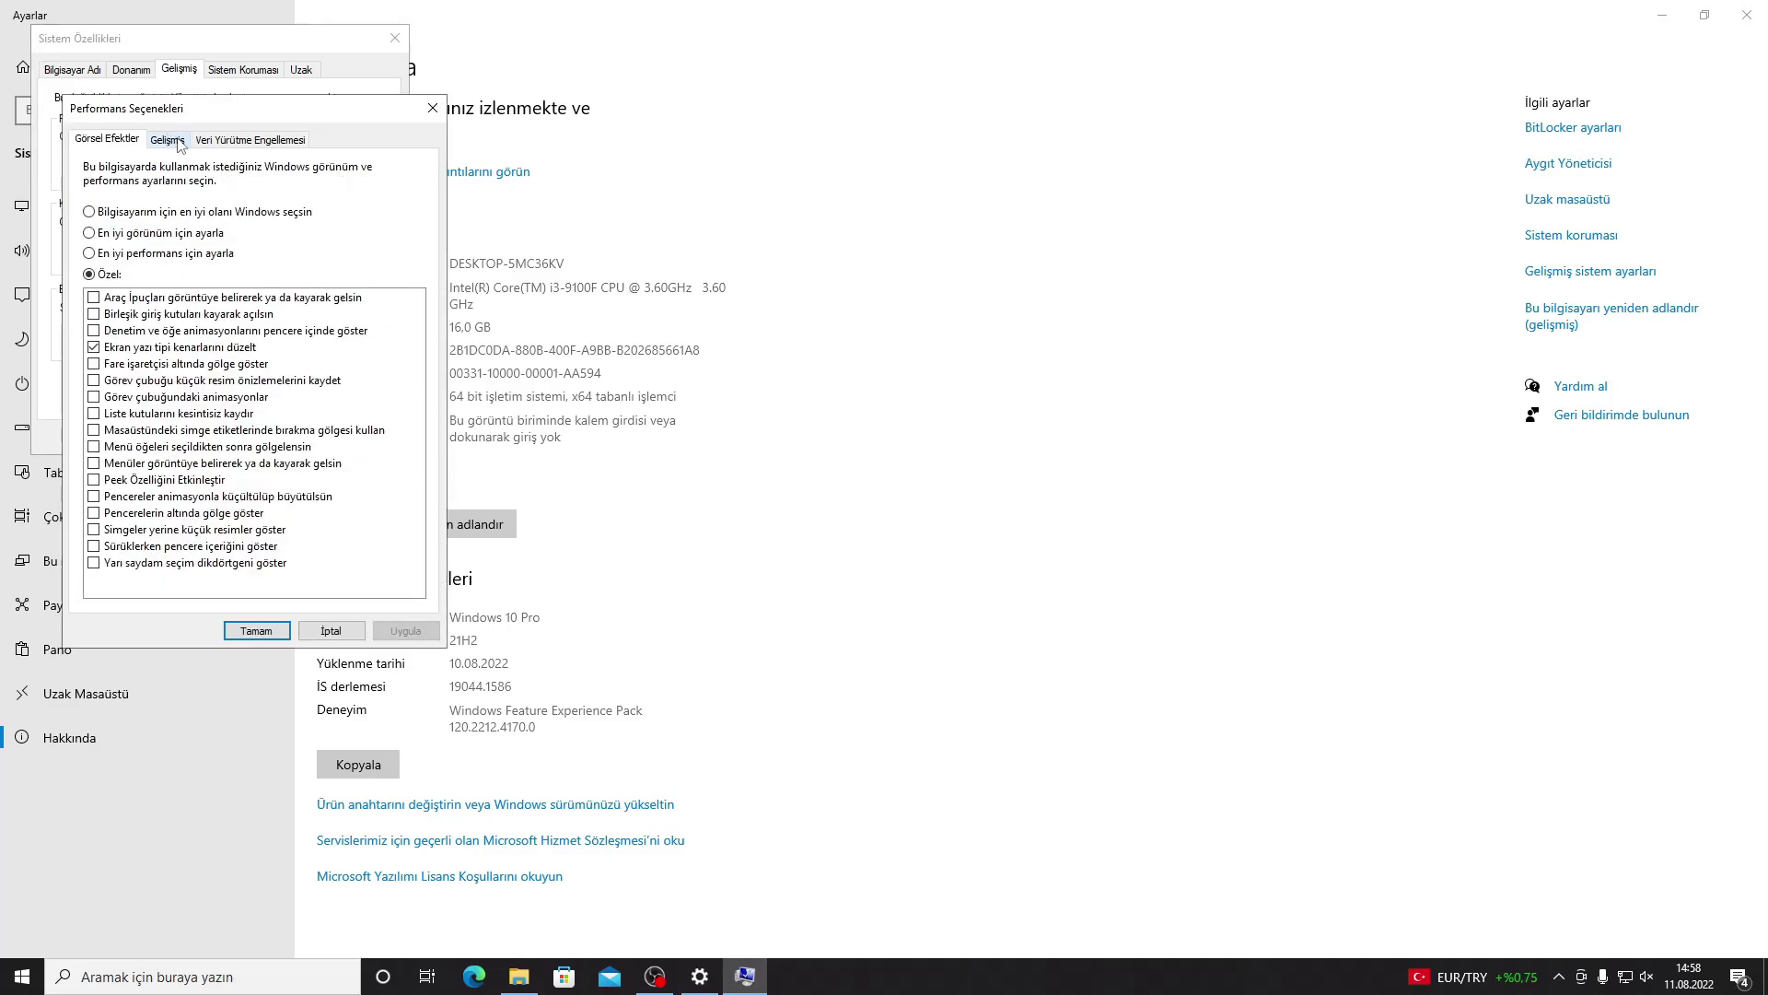
pyautogui.click(169, 140)
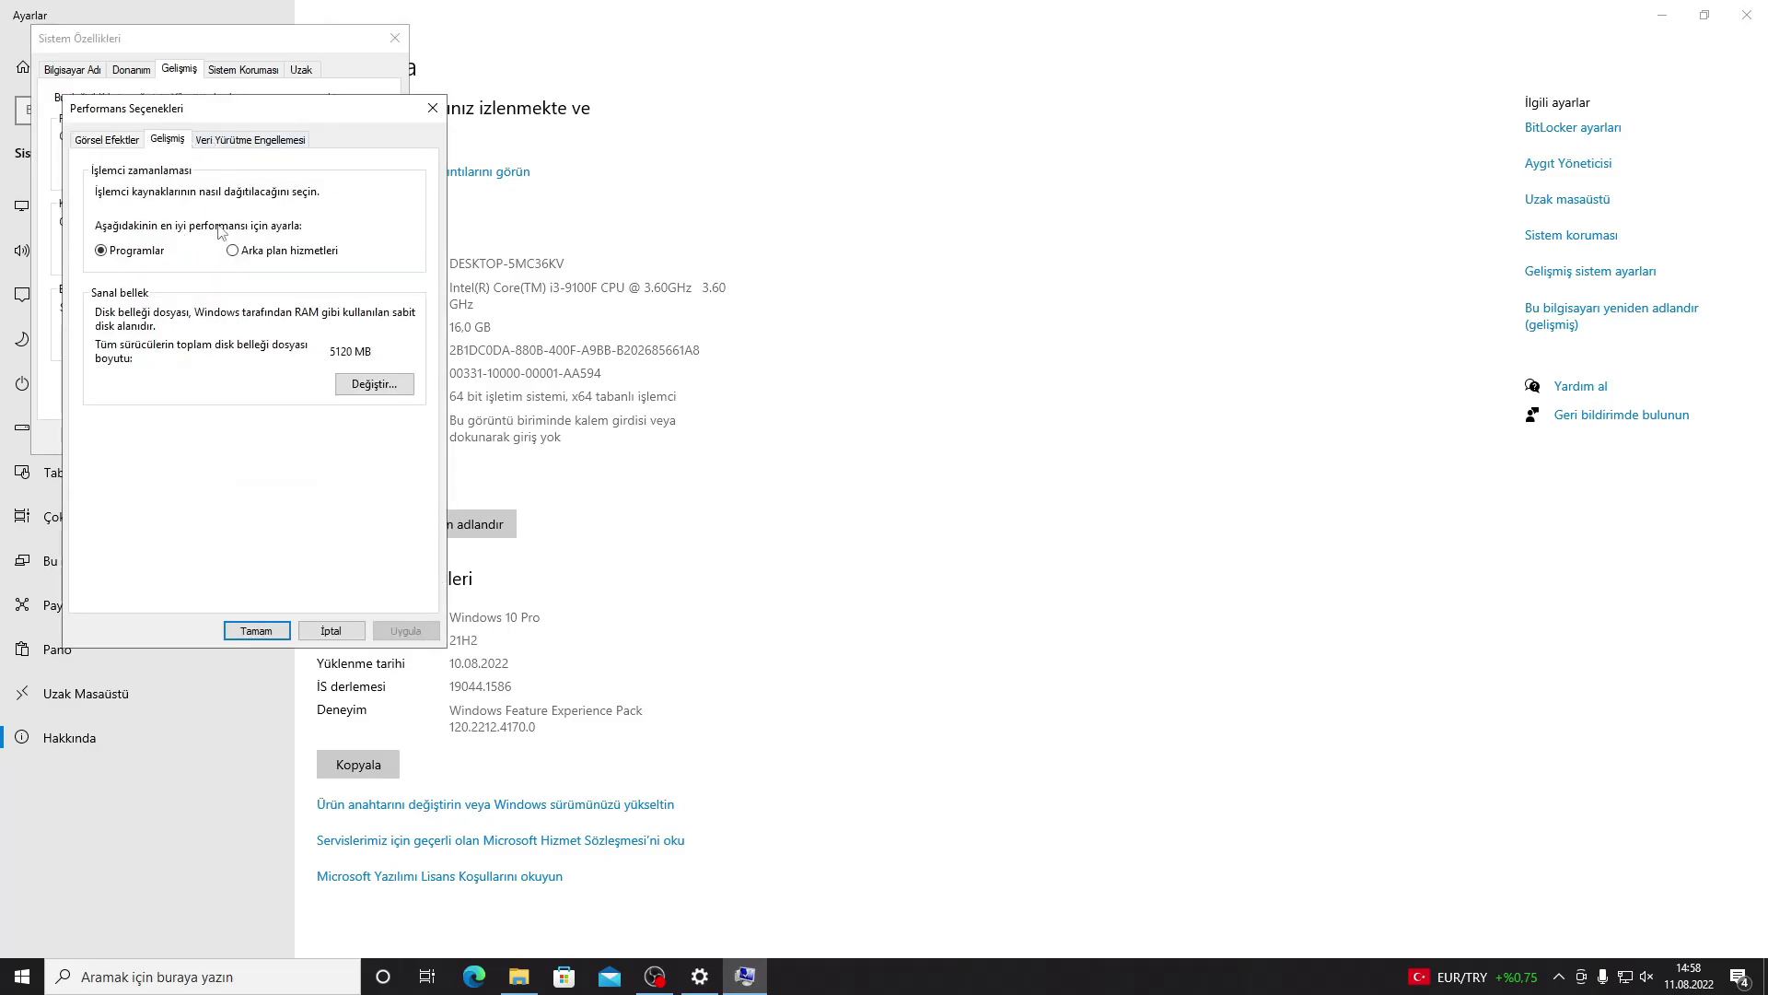
pyautogui.click(374, 384)
pyautogui.moveTo(321, 162); pyautogui.dragTo(748, 177)
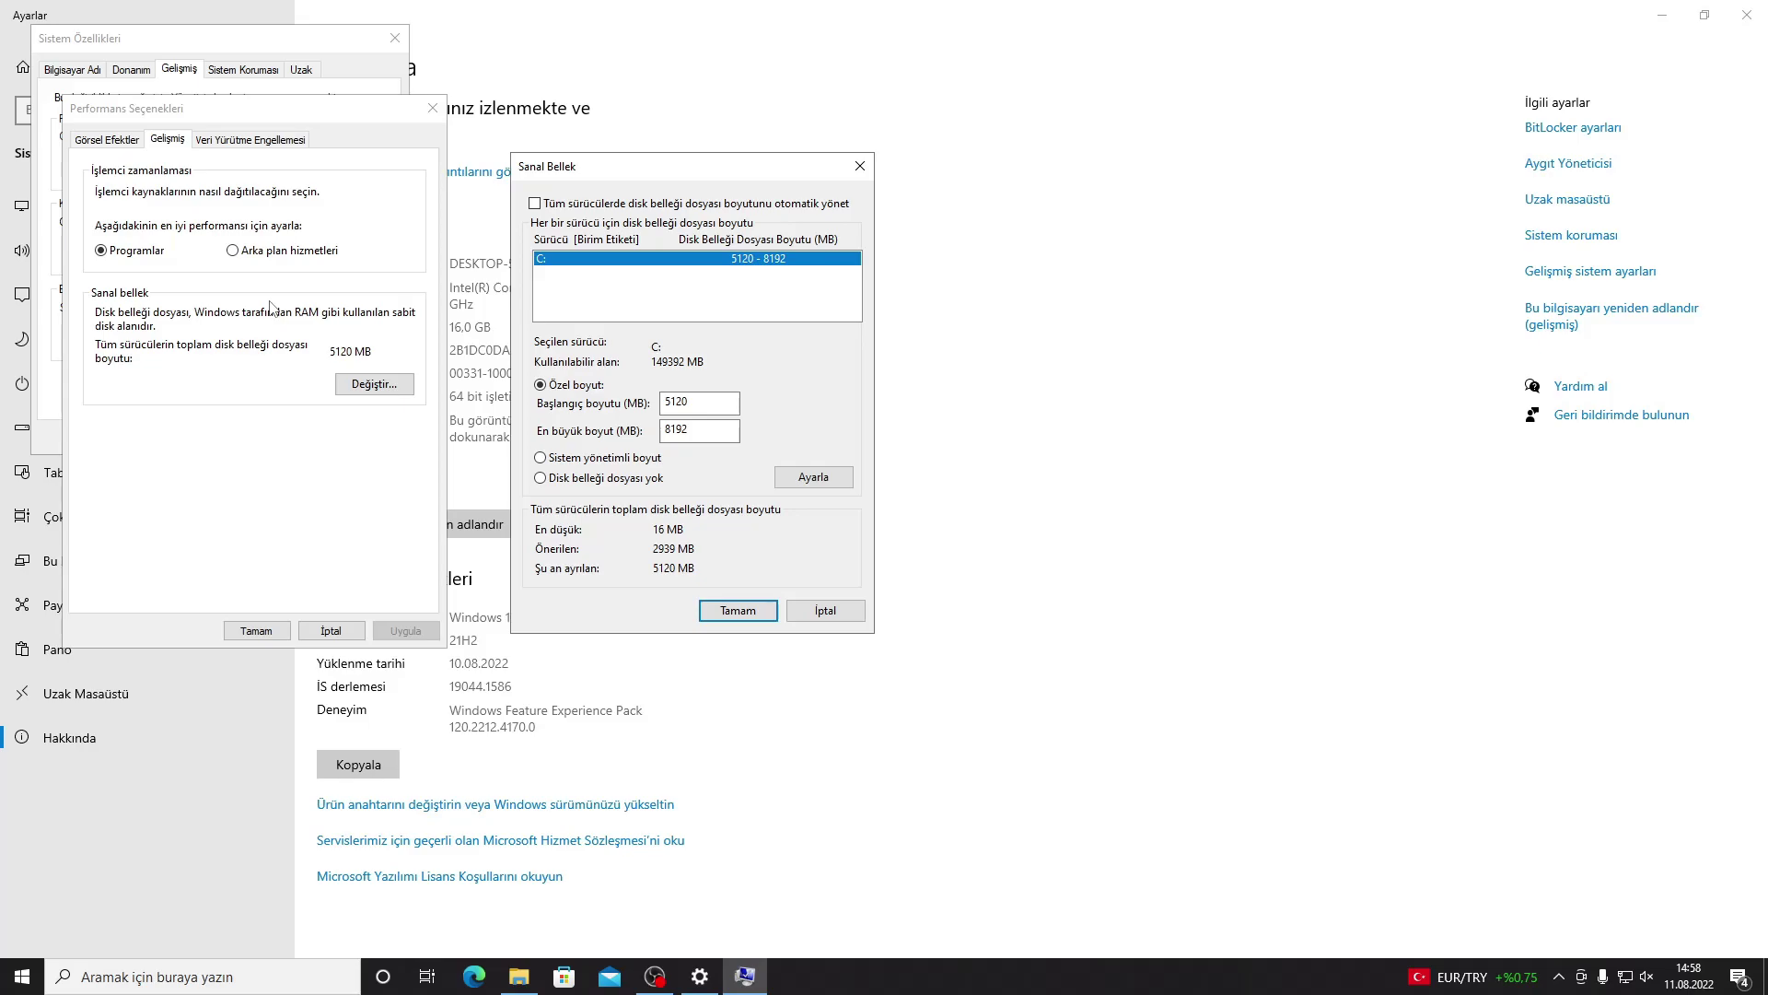
pyautogui.click(682, 203)
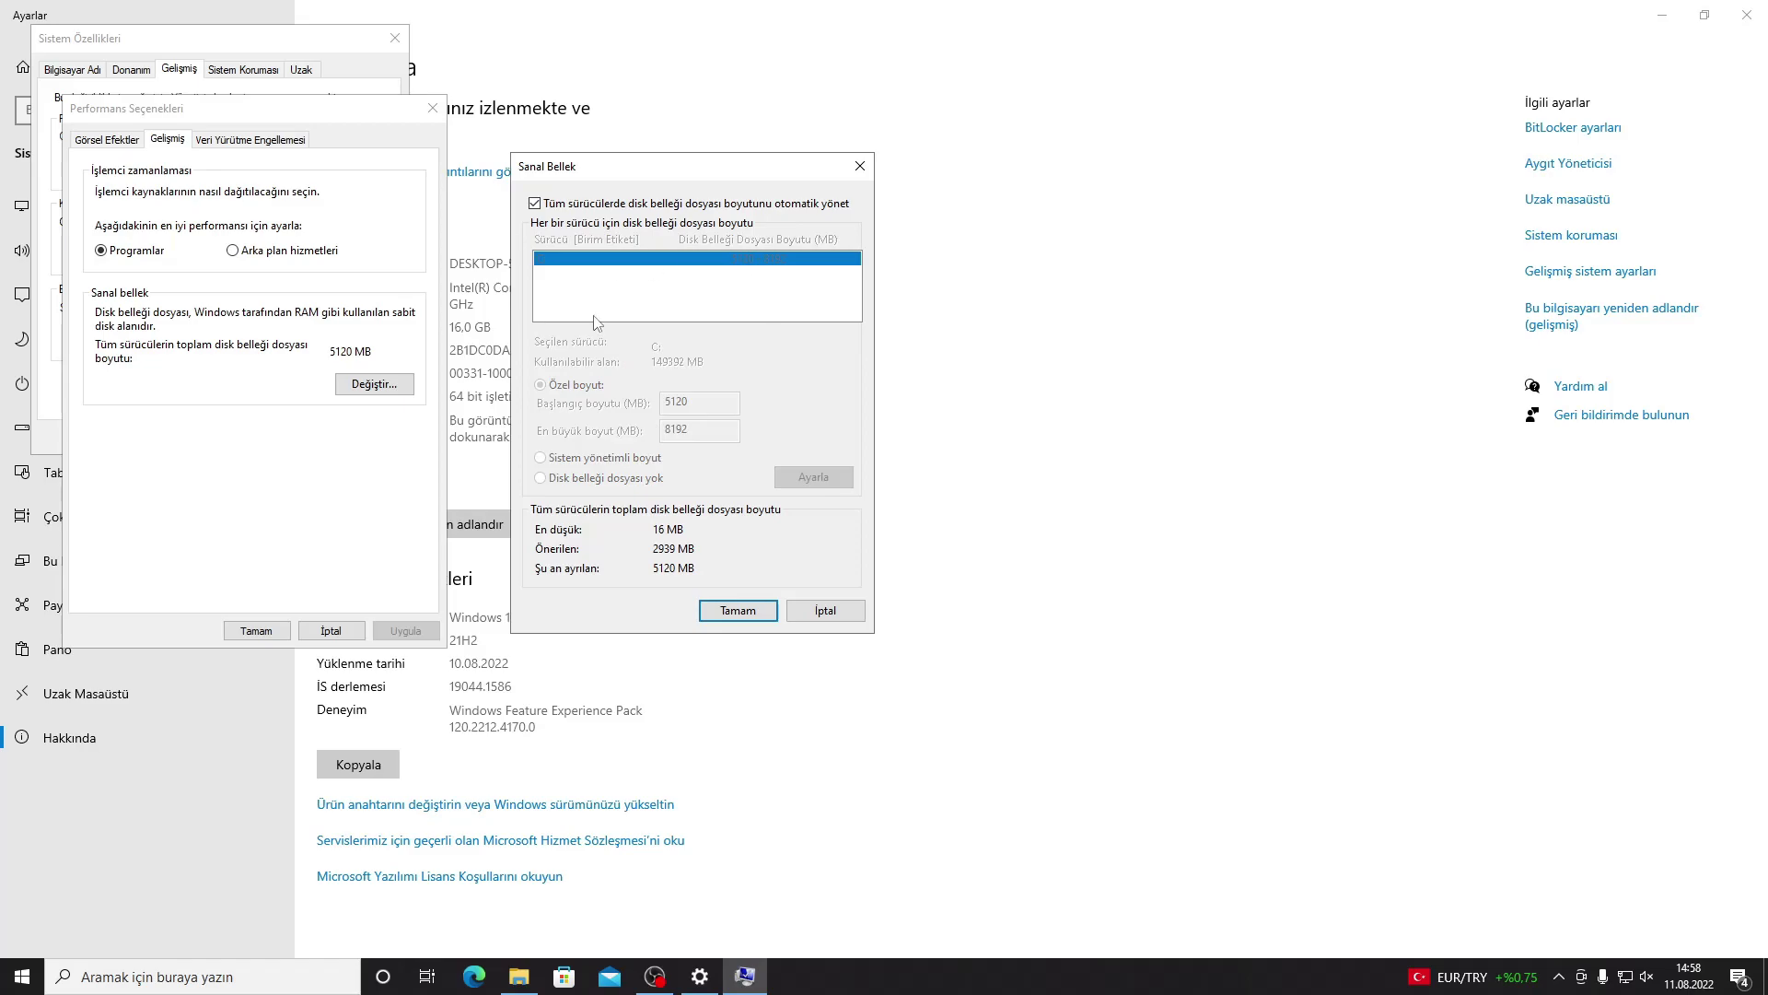
pyautogui.click(626, 206)
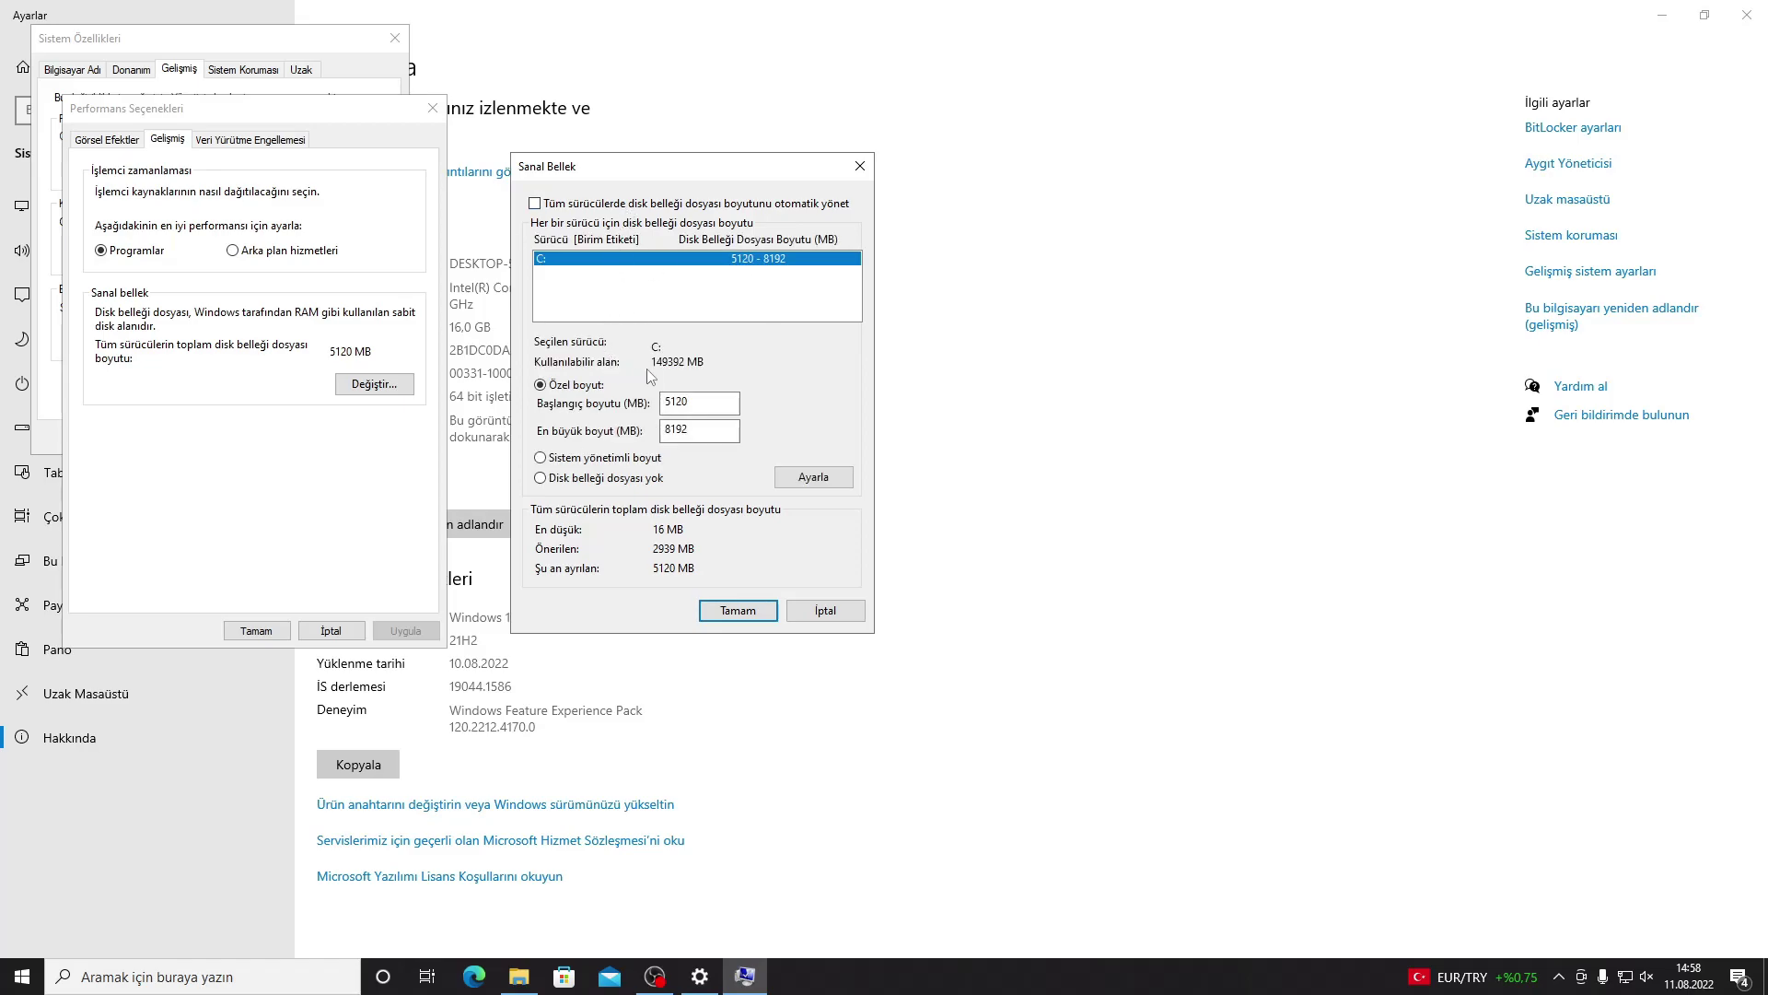
pyautogui.click(721, 267)
pyautogui.moveTo(723, 403); pyautogui.dragTo(635, 414)
pyautogui.moveTo(735, 431); pyautogui.dragTo(639, 396)
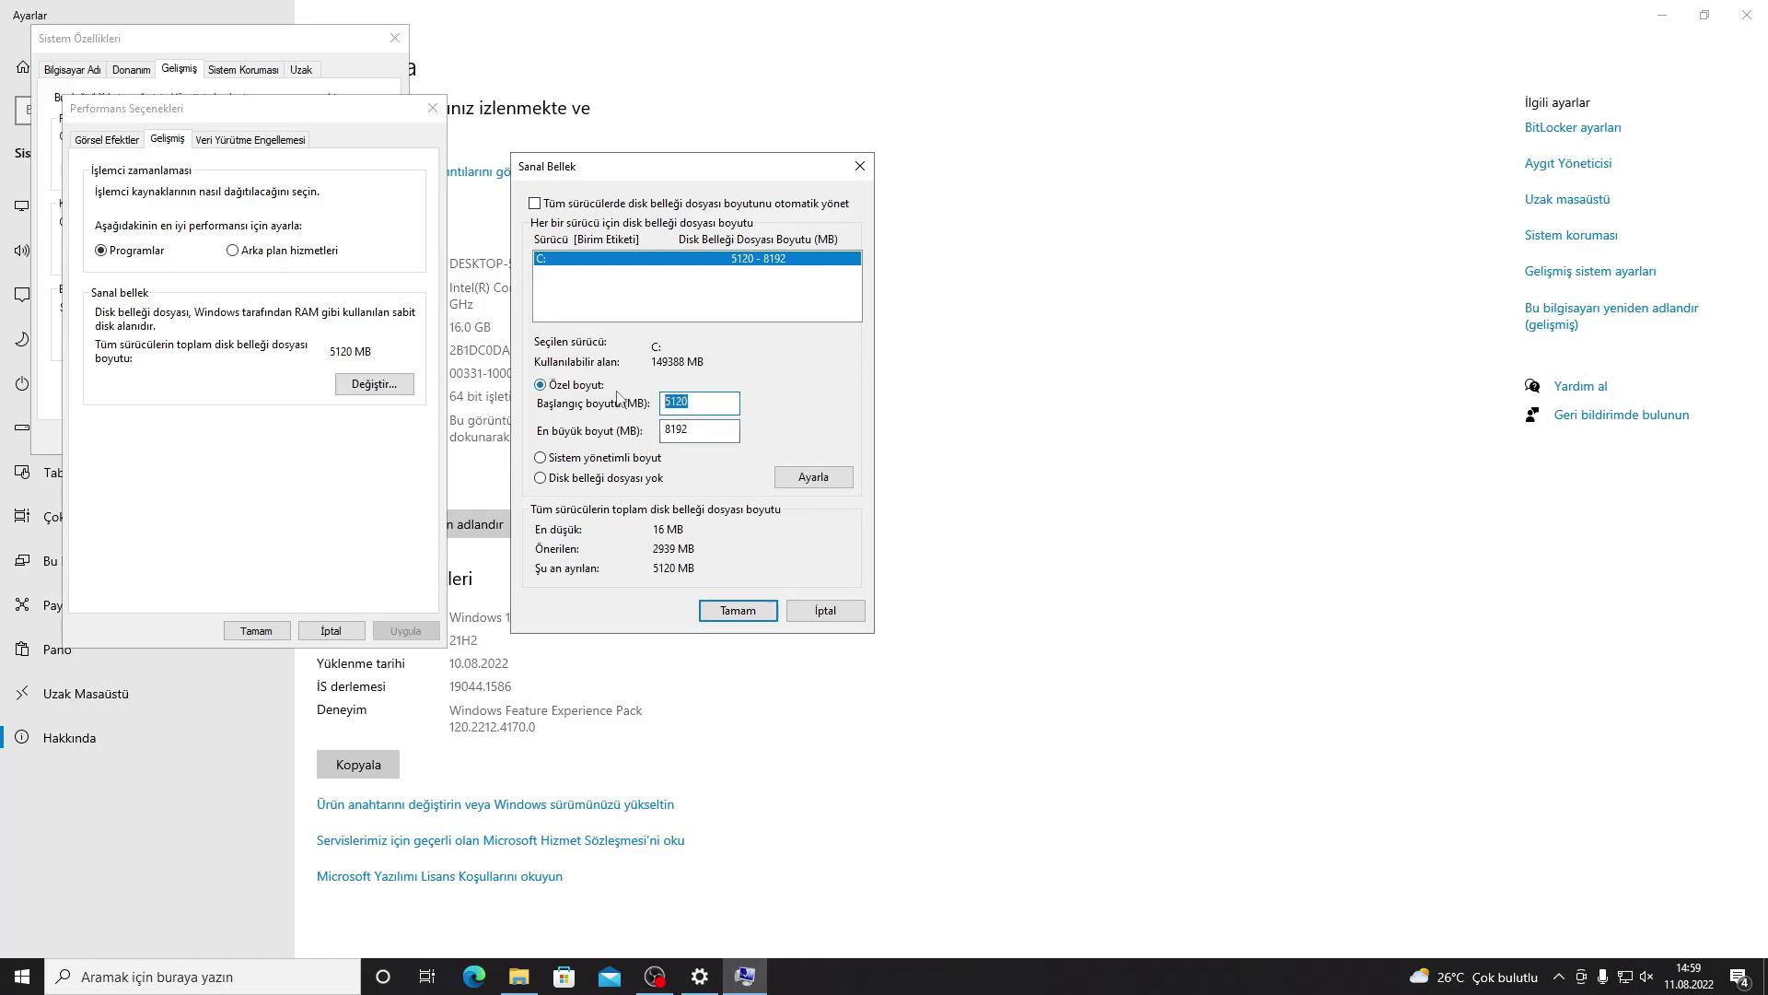
# - Switch to the Windows calculator using the calc command and compute 8 × 1024 for the maximum paging file size
pyautogui.press('super+r')
pyautogui.write('calc')
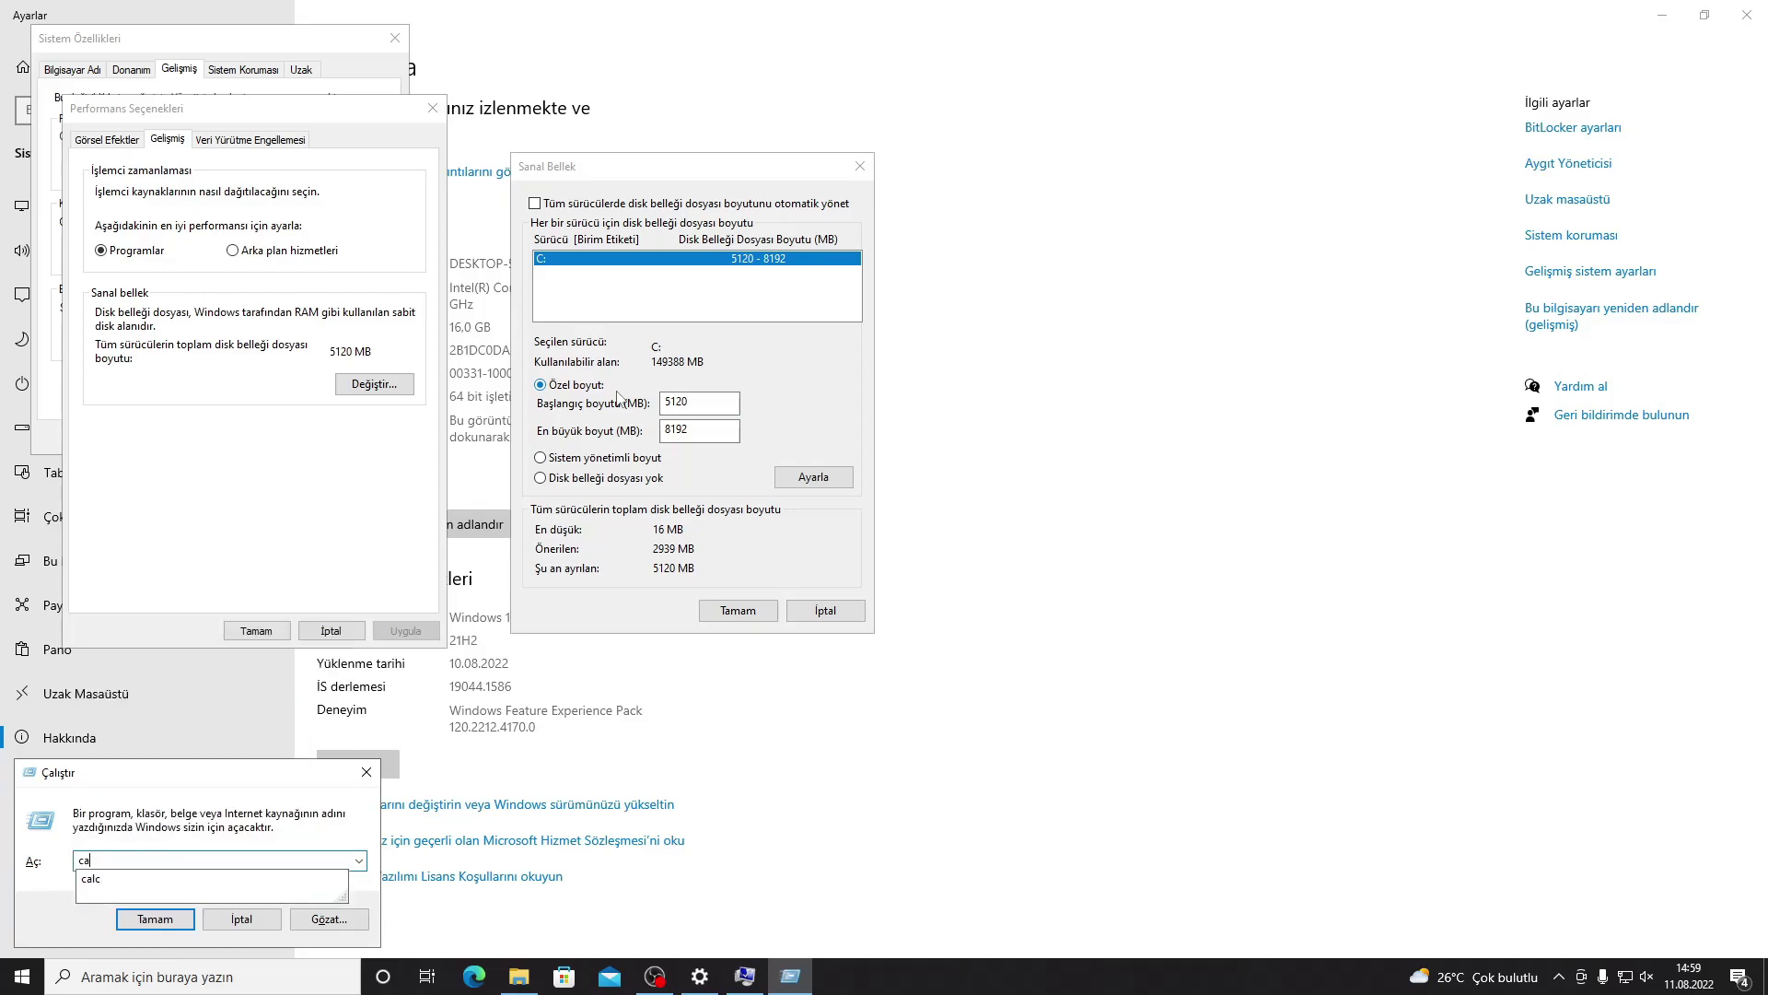
pyautogui.press('Return')
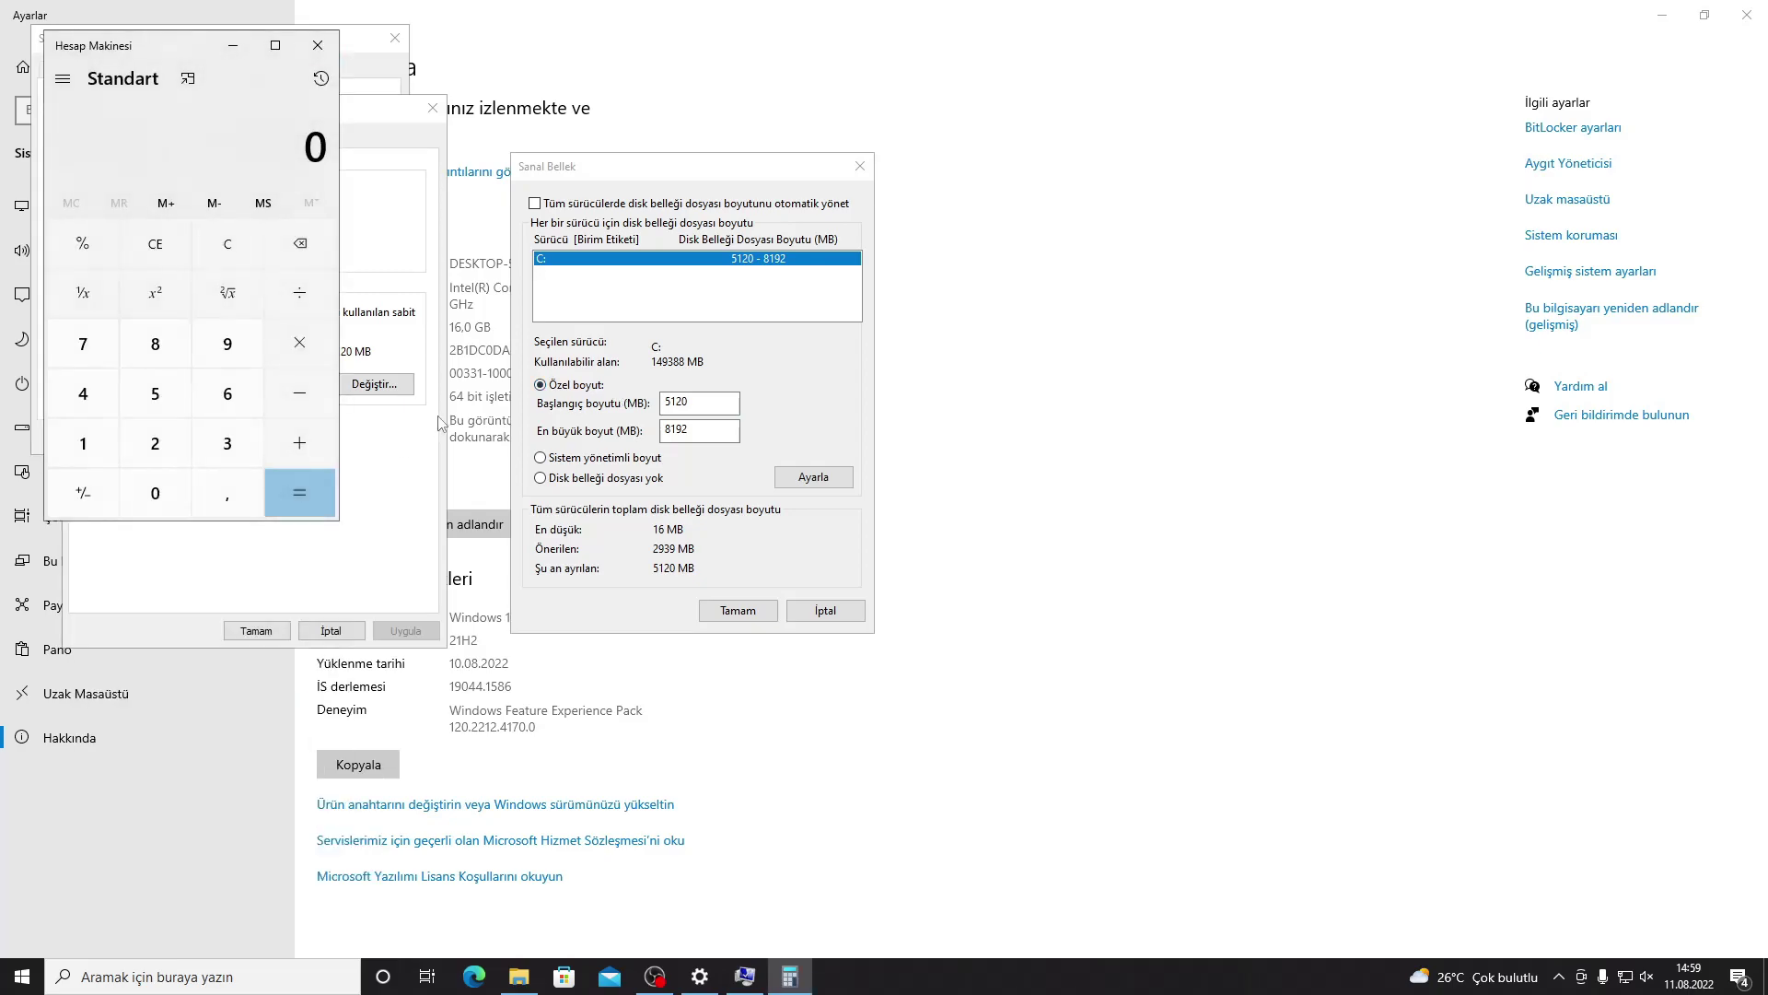
pyautogui.press('1')
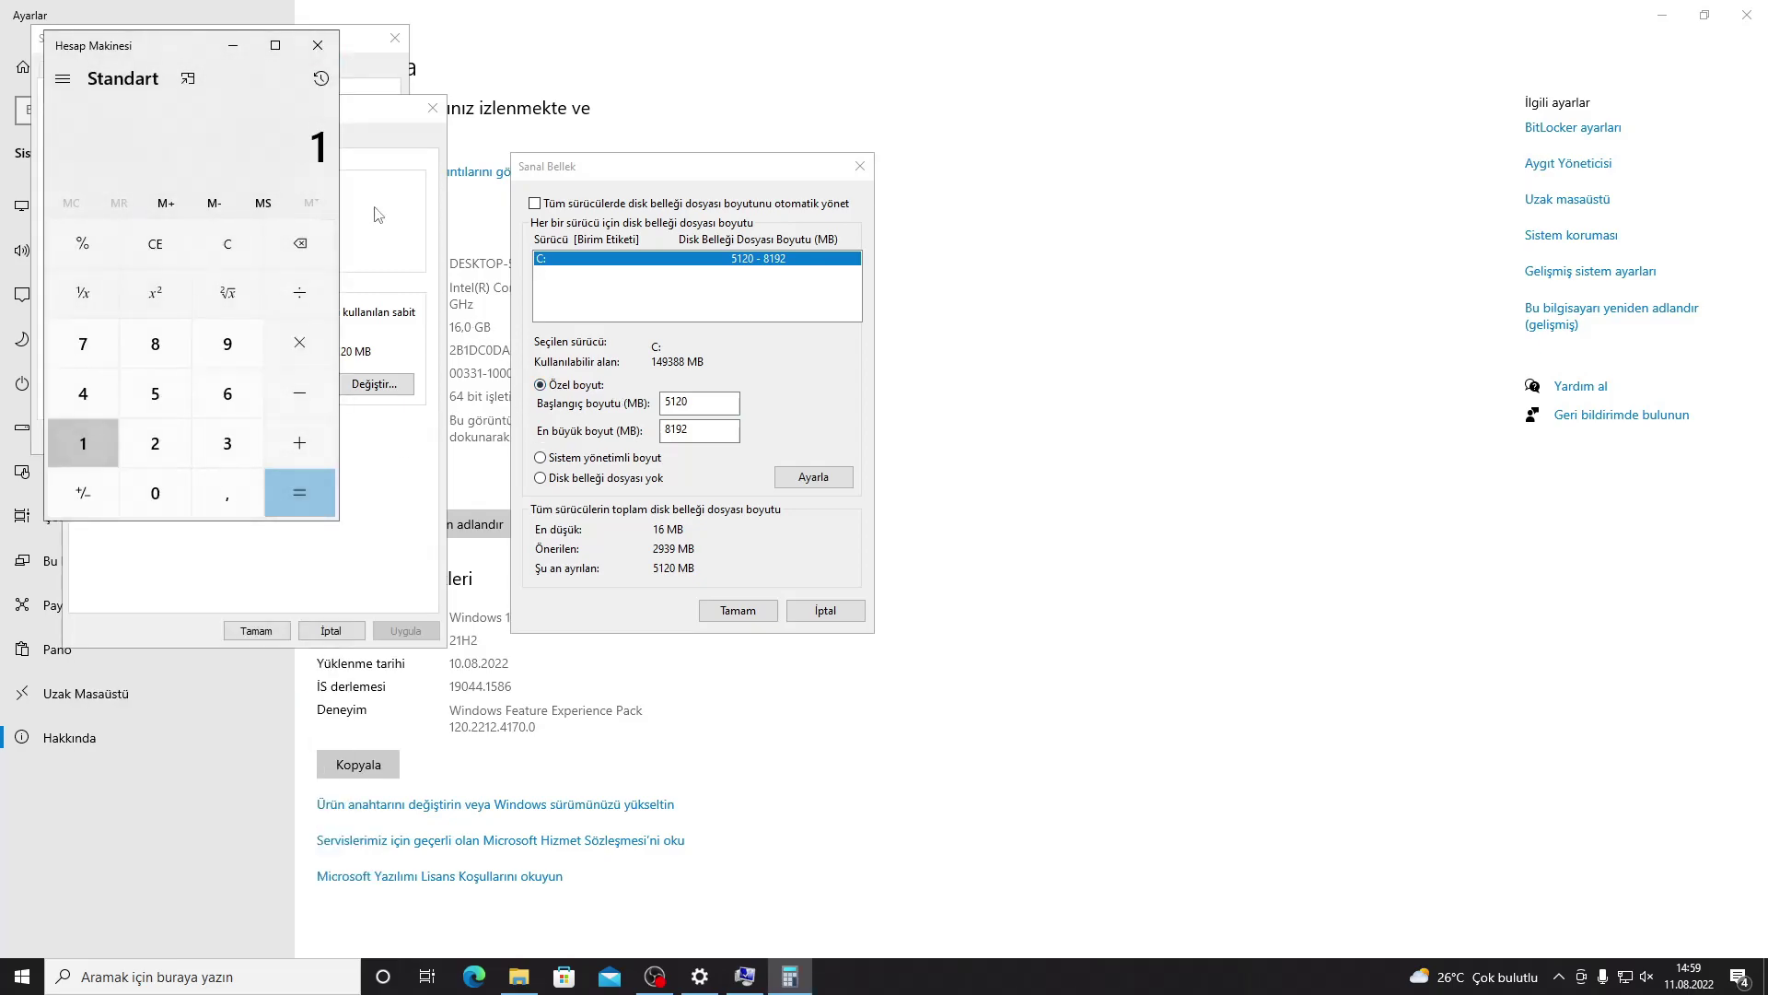
pyautogui.press('BackSpace')
pyautogui.press('8')
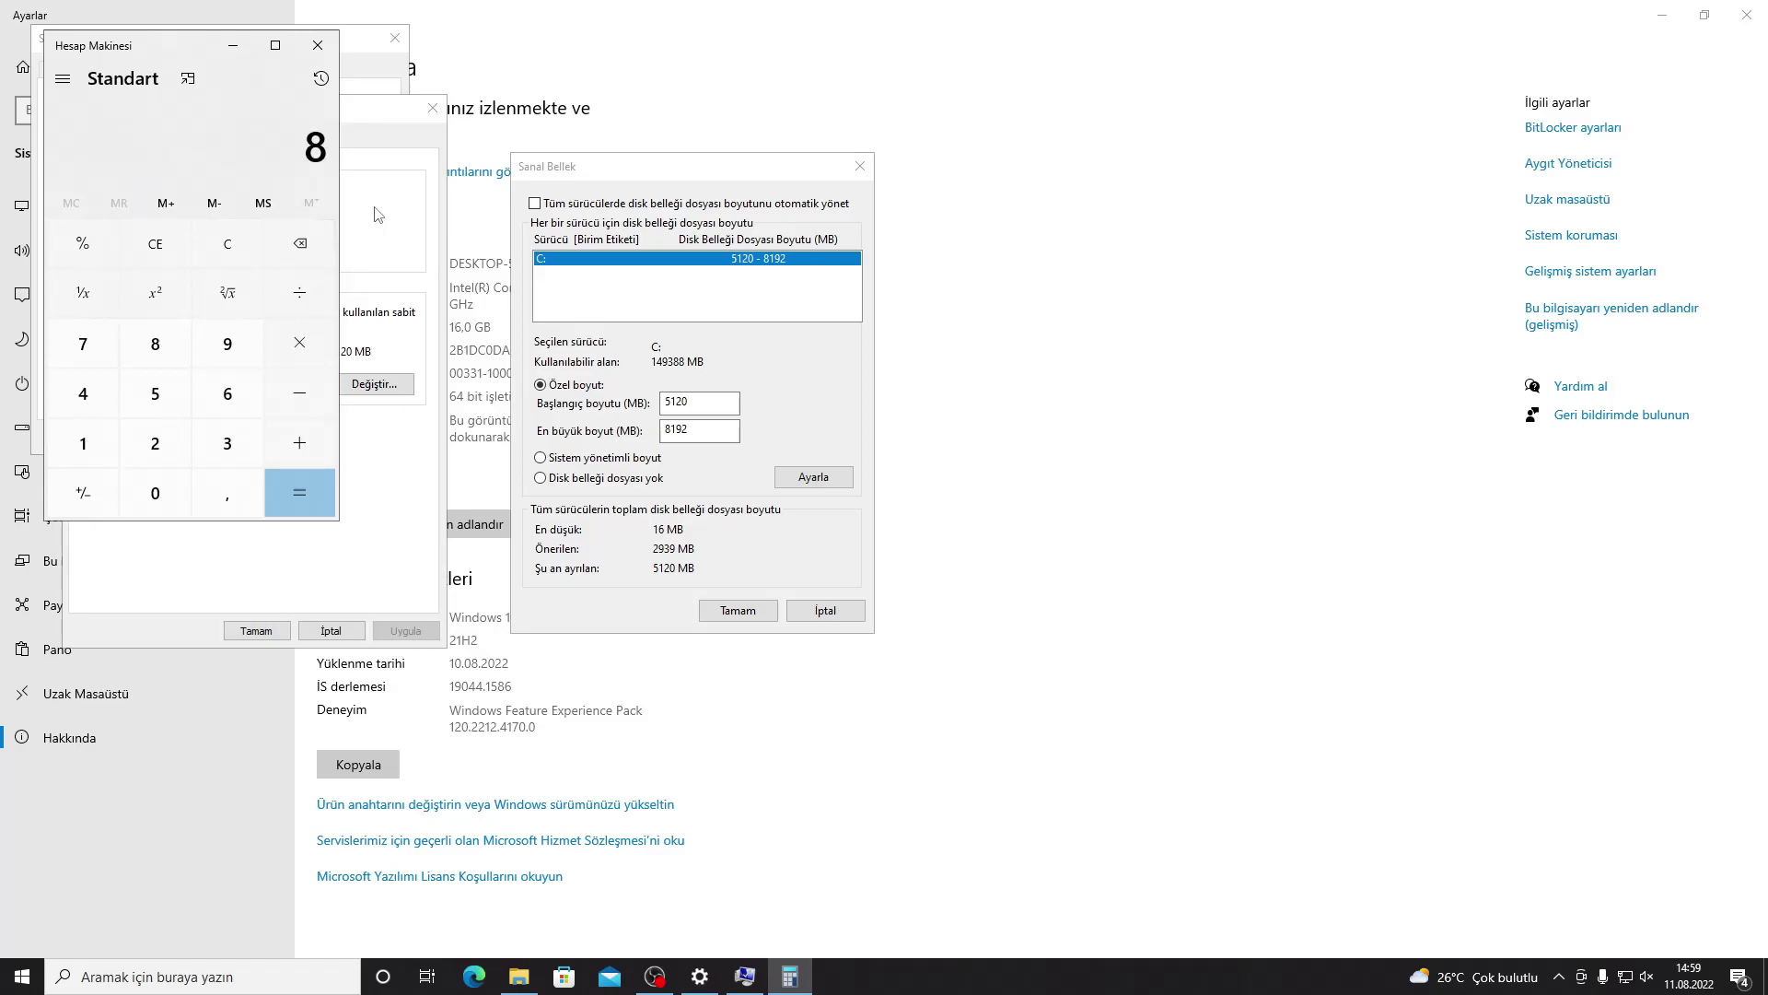
pyautogui.write('*1024')
pyautogui.press('Return')
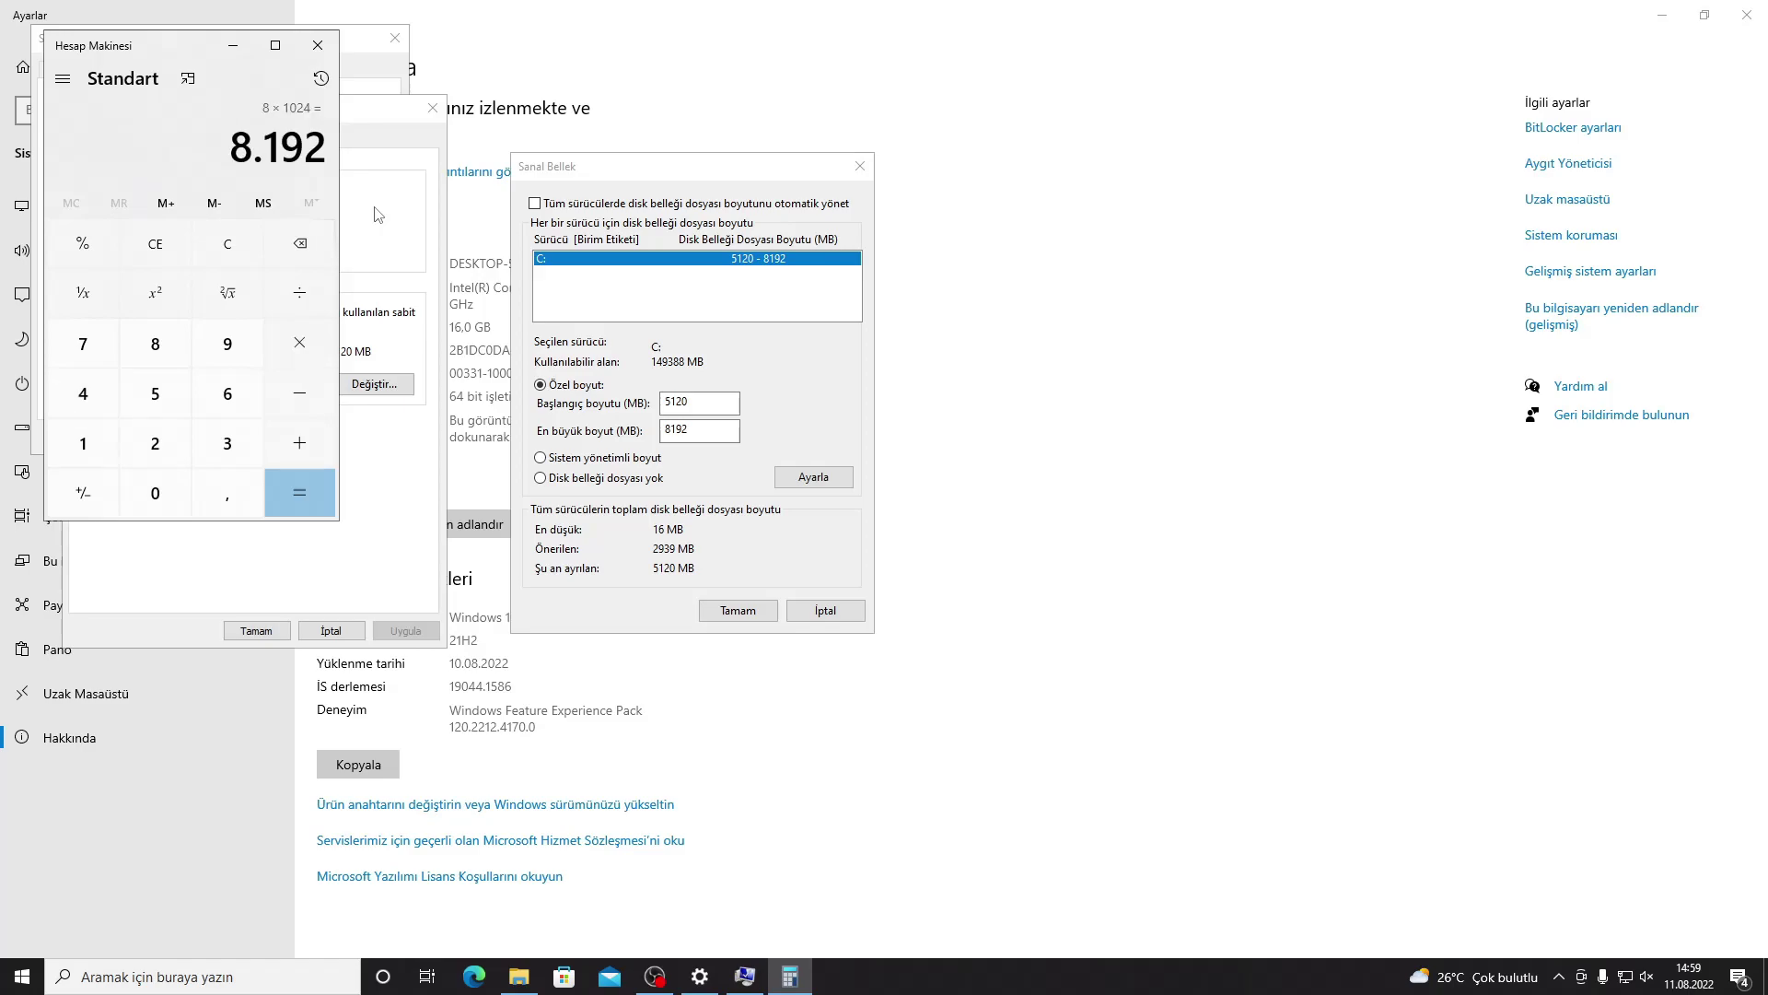
# - Compute 5 × 1024 in the calculator for the initial paging file size and return to the virtual memory dialog
pyautogui.moveTo(727, 431); pyautogui.dragTo(643, 442)
pyautogui.hotkey('alt', 'Tab')
pyautogui.click(253, 240)
pyautogui.write('5*1024')
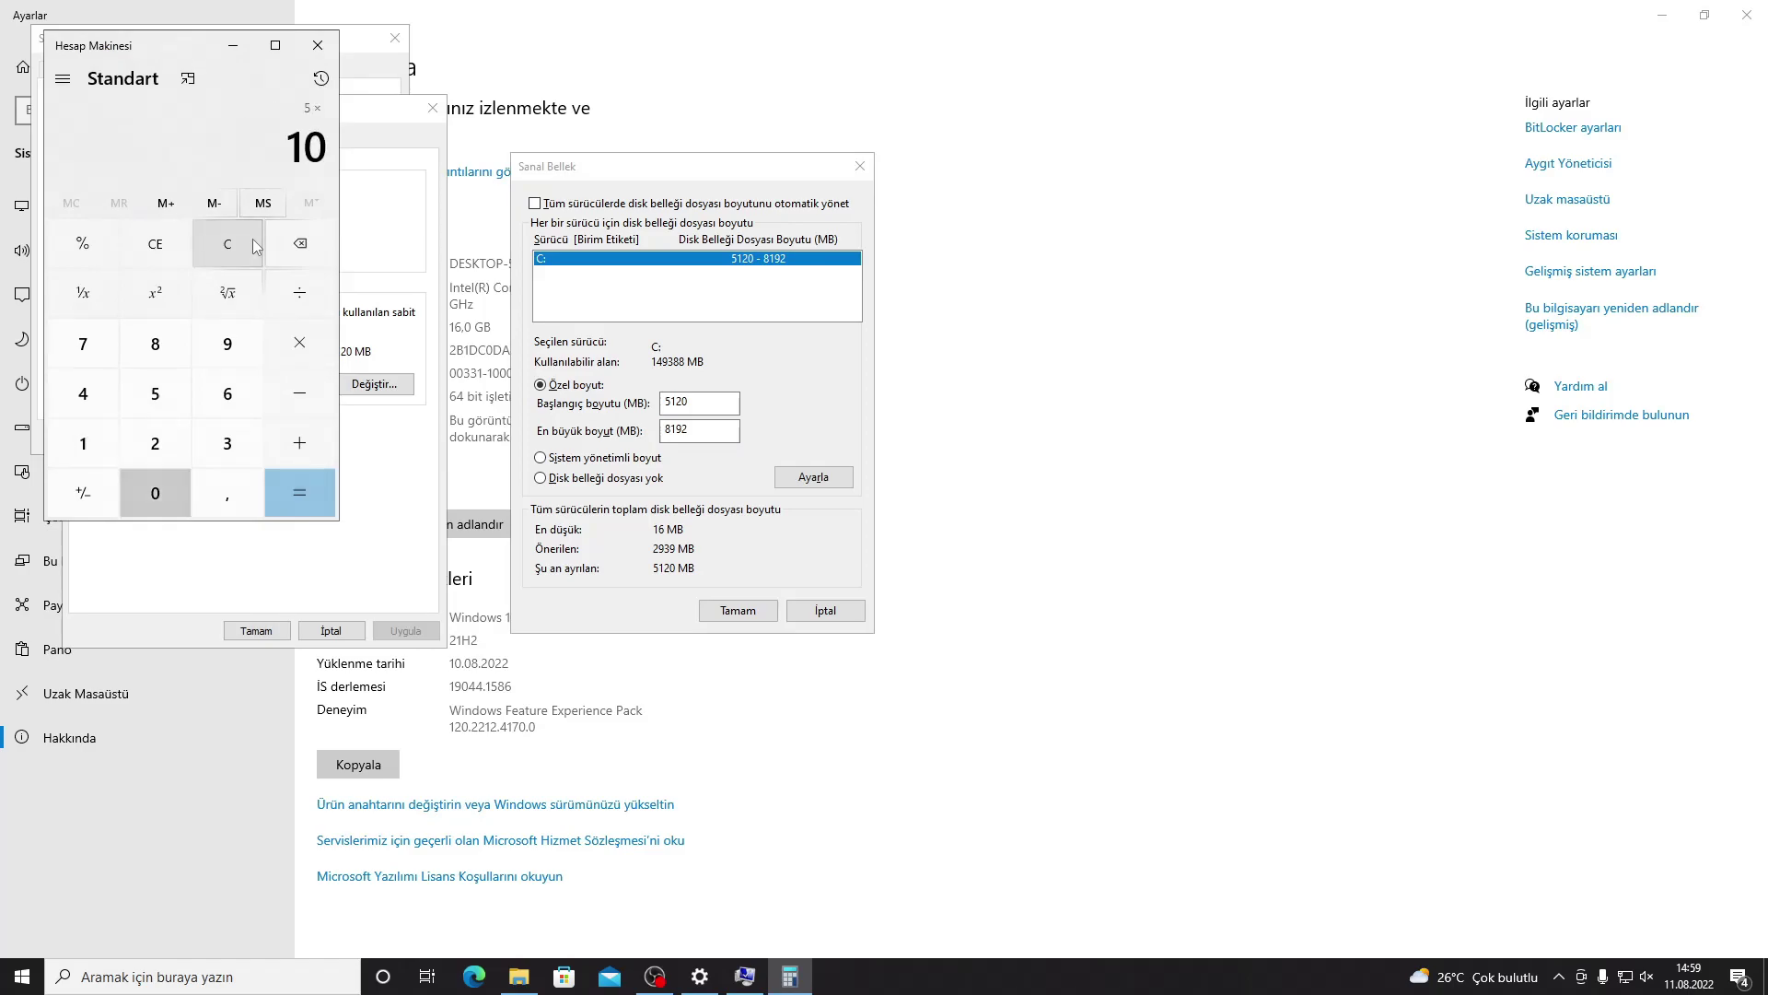
pyautogui.press('Return')
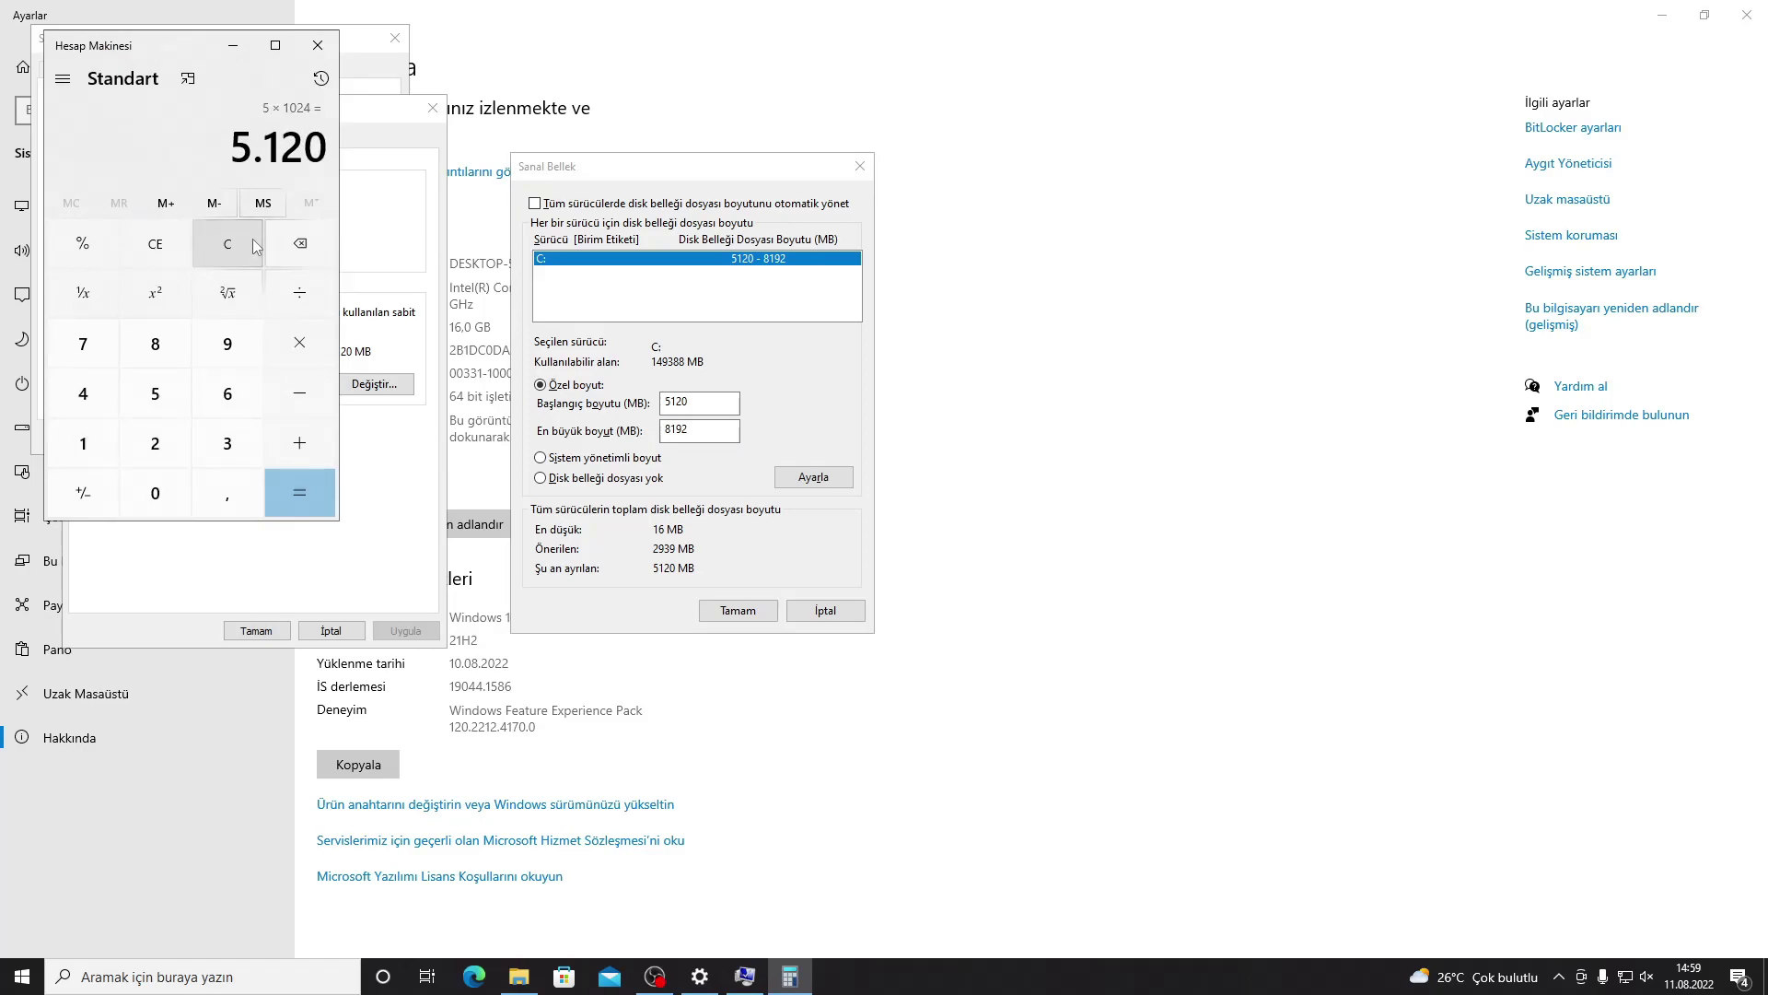
pyautogui.hotkey('alt', 'Tab')
pyautogui.press('Tab')
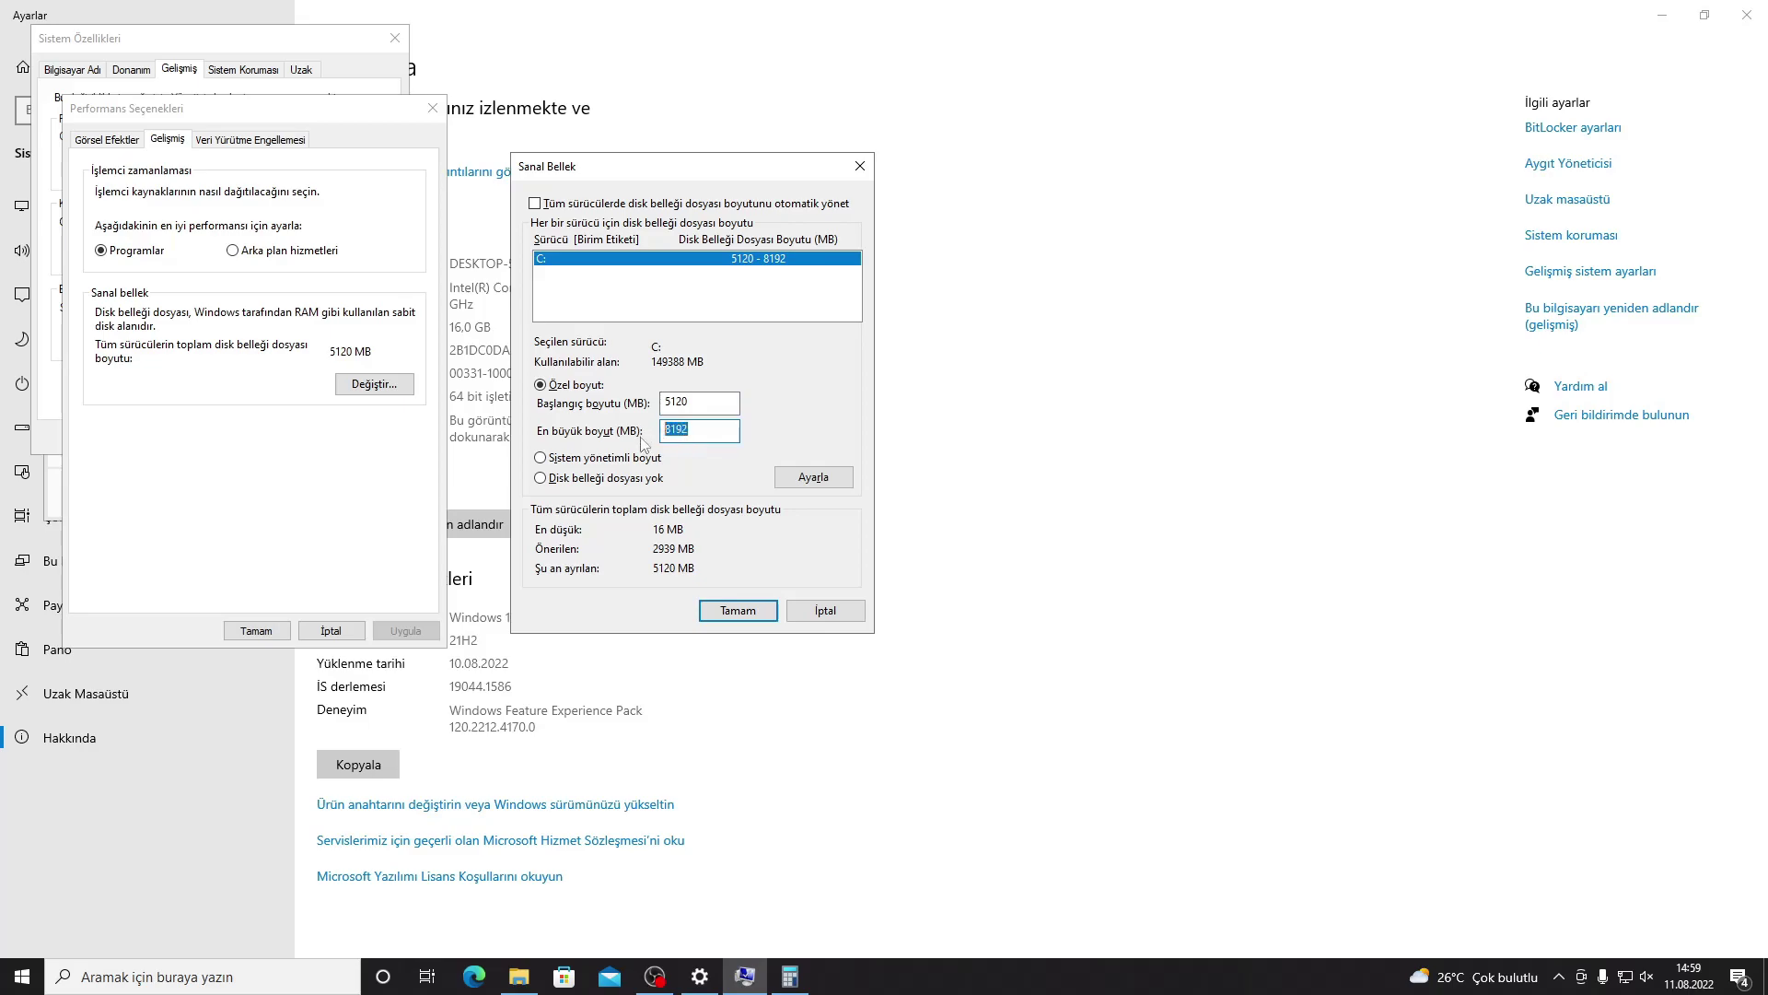
# - Apply a custom paging file size to drive C: with 5120 MB initial and 8192 MB maximum, and confirm the dialog
pyautogui.click(734, 434)
pyautogui.doubleClick(693, 401)
pyautogui.doubleClick(732, 426)
pyautogui.doubleClick(686, 402)
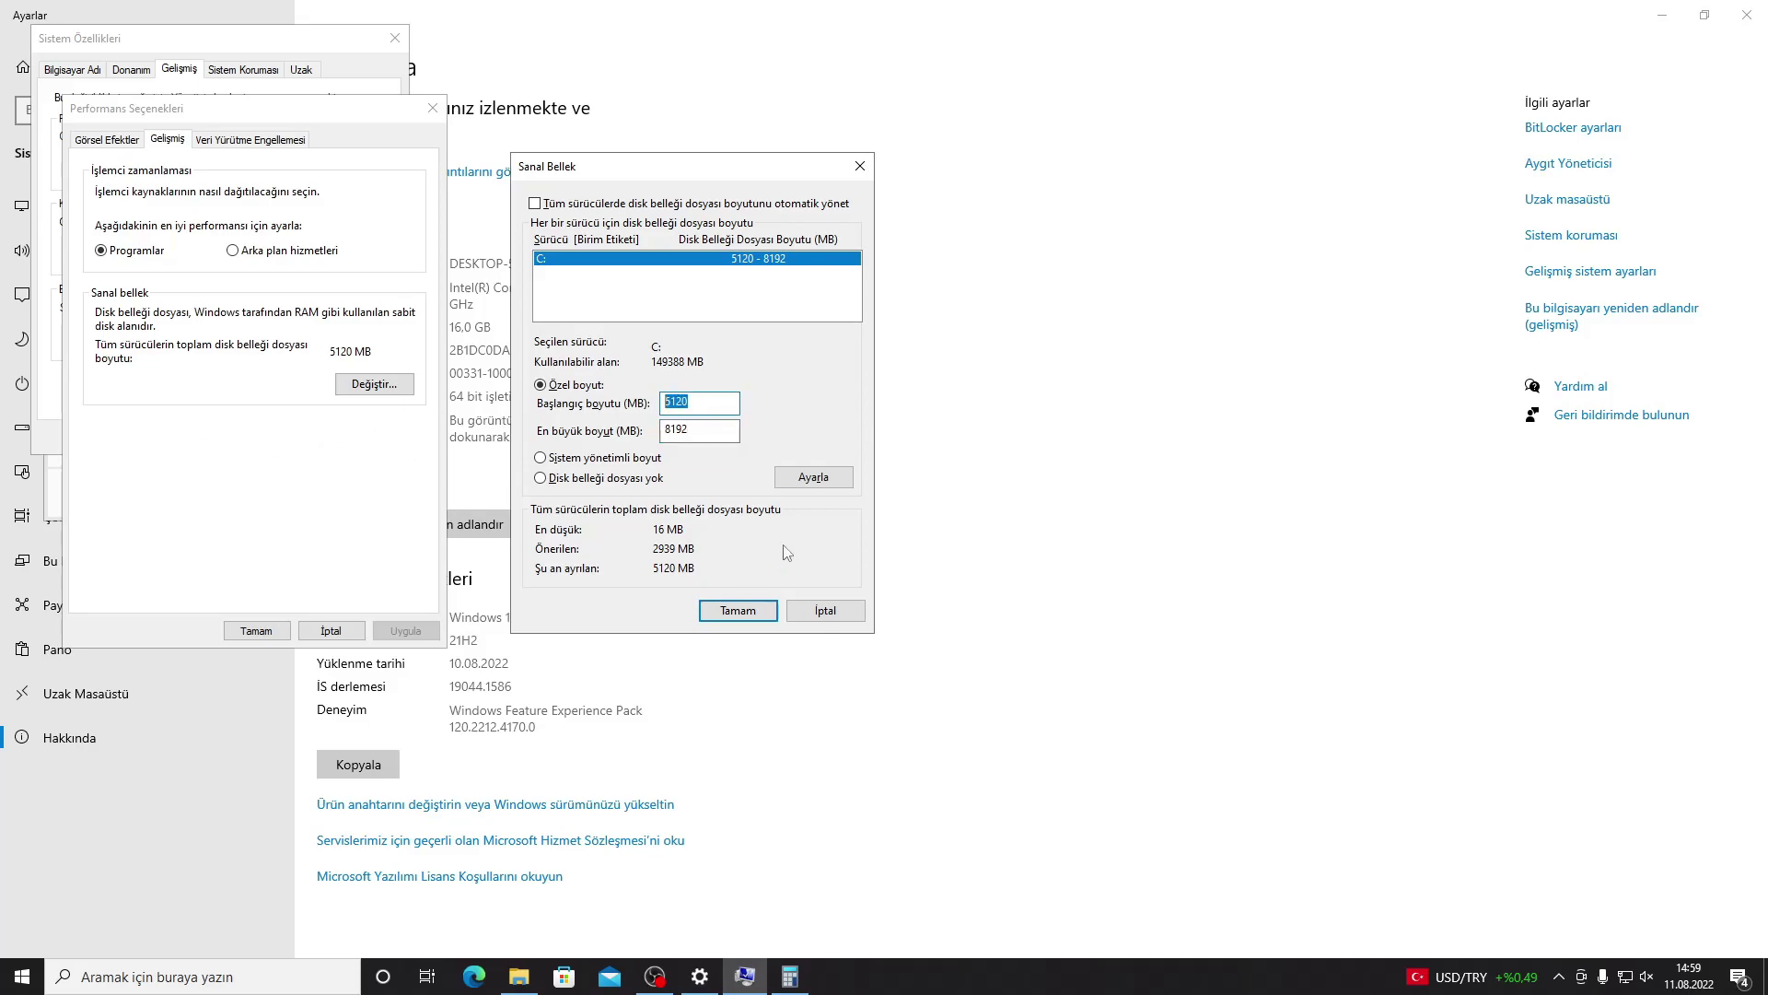
pyautogui.click(795, 485)
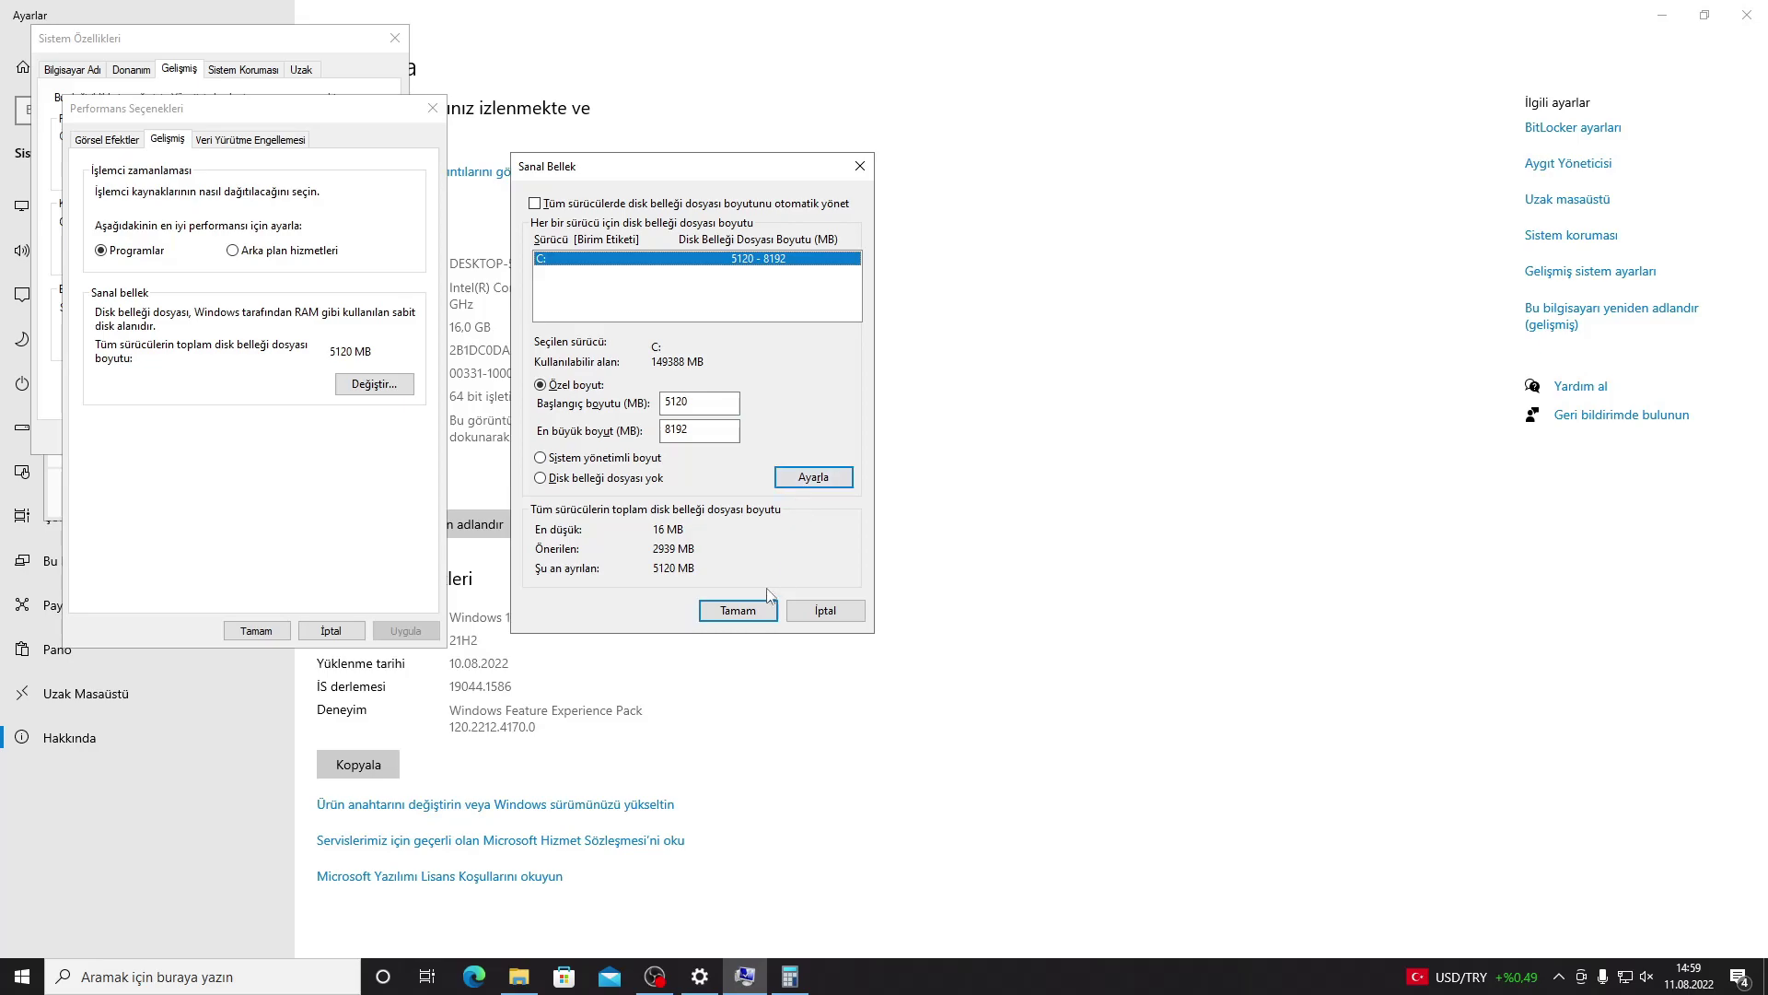
pyautogui.click(738, 611)
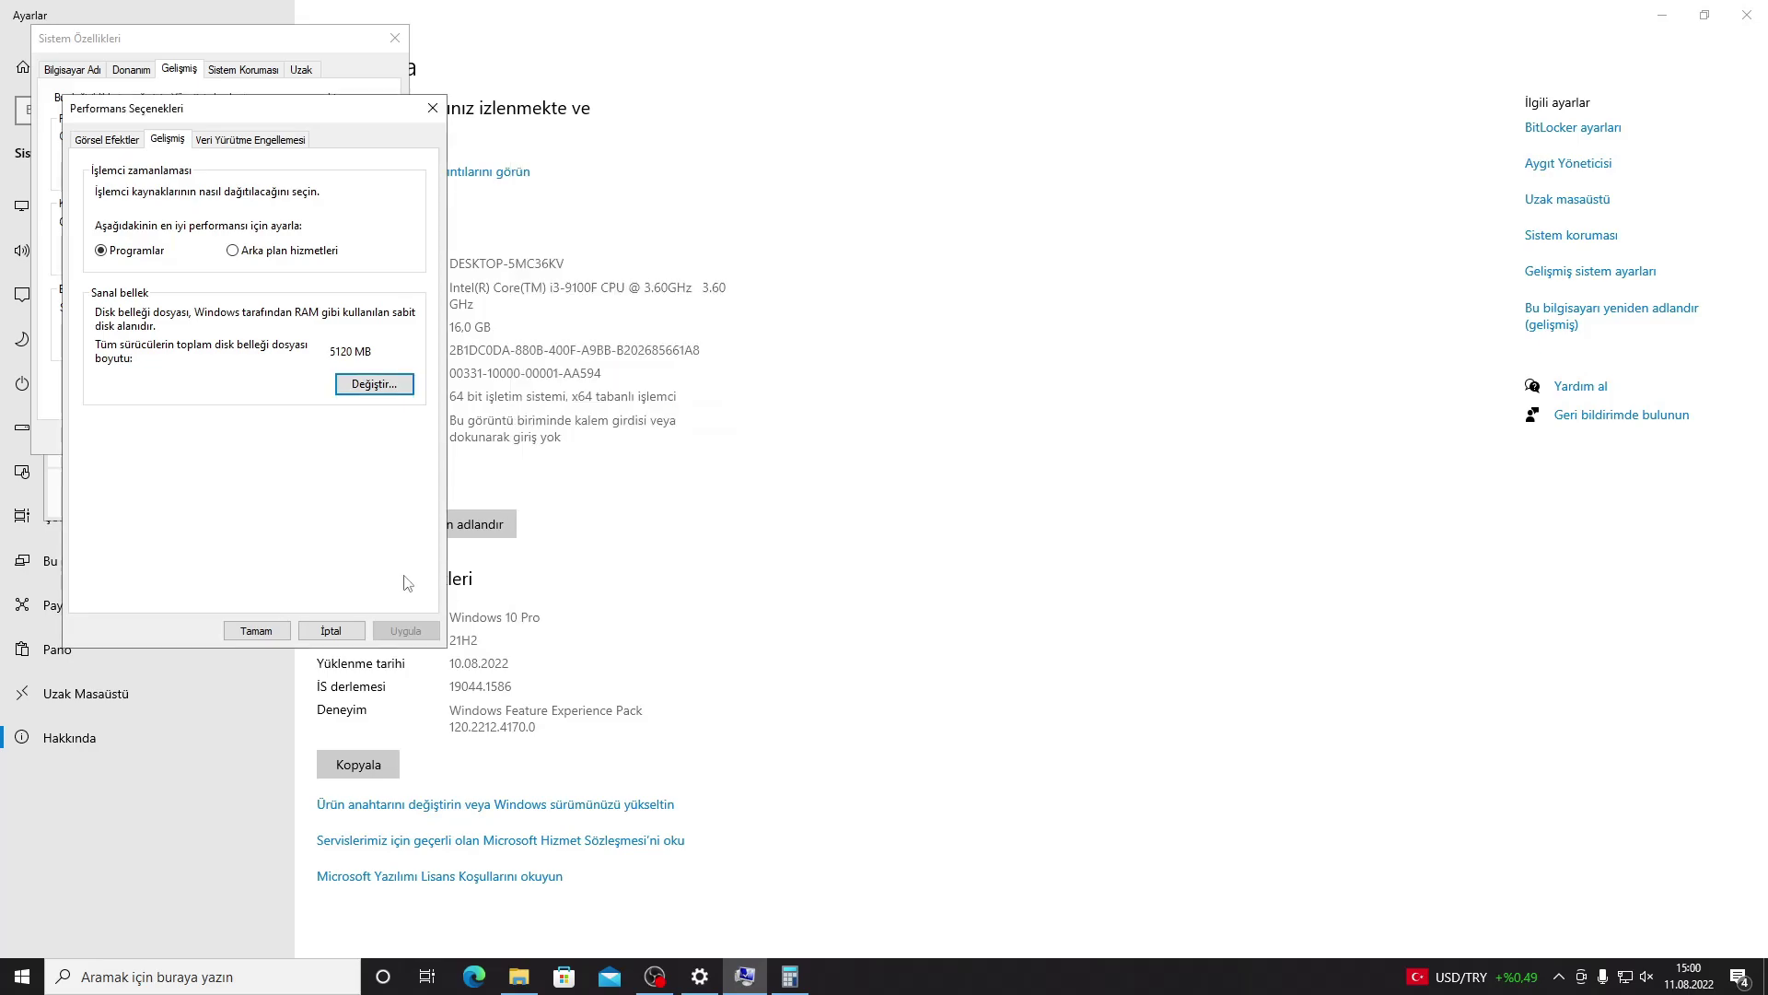
# - Confirm the performance options and system properties, and close the calculator and the Settings window
pyautogui.click(254, 630)
pyautogui.moveTo(251, 632); pyautogui.dragTo(292, 525)
pyautogui.click(203, 437)
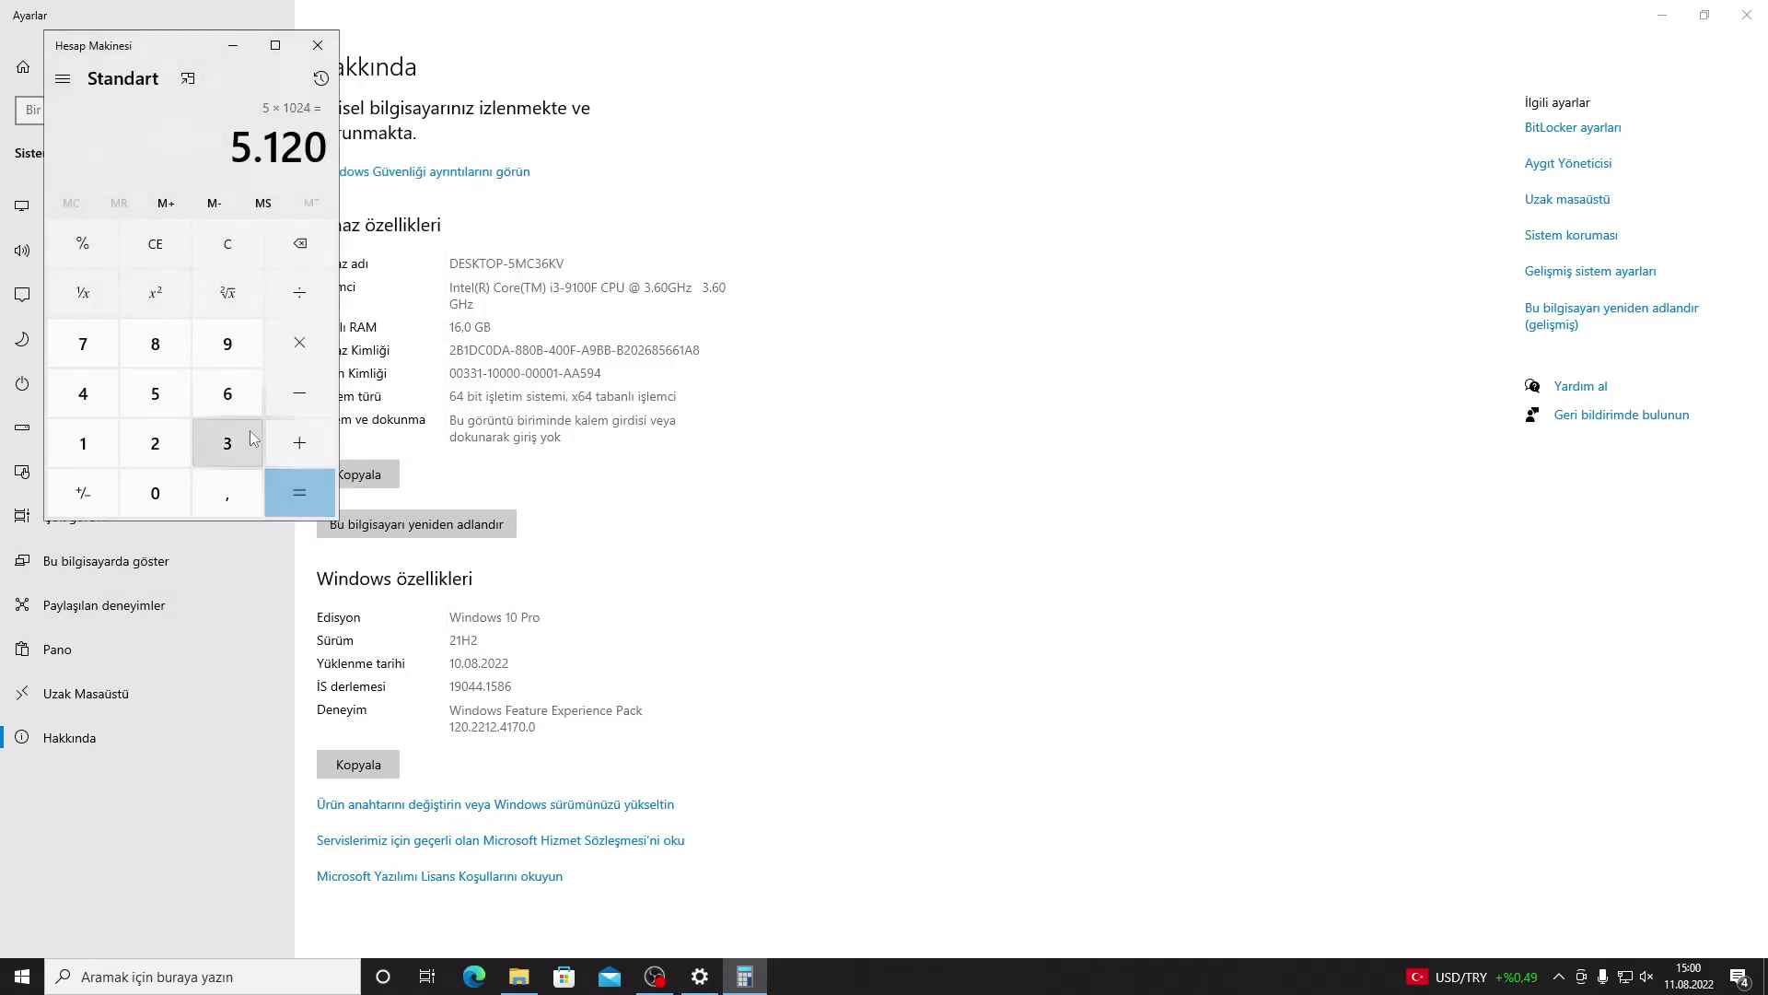
pyautogui.click(319, 18)
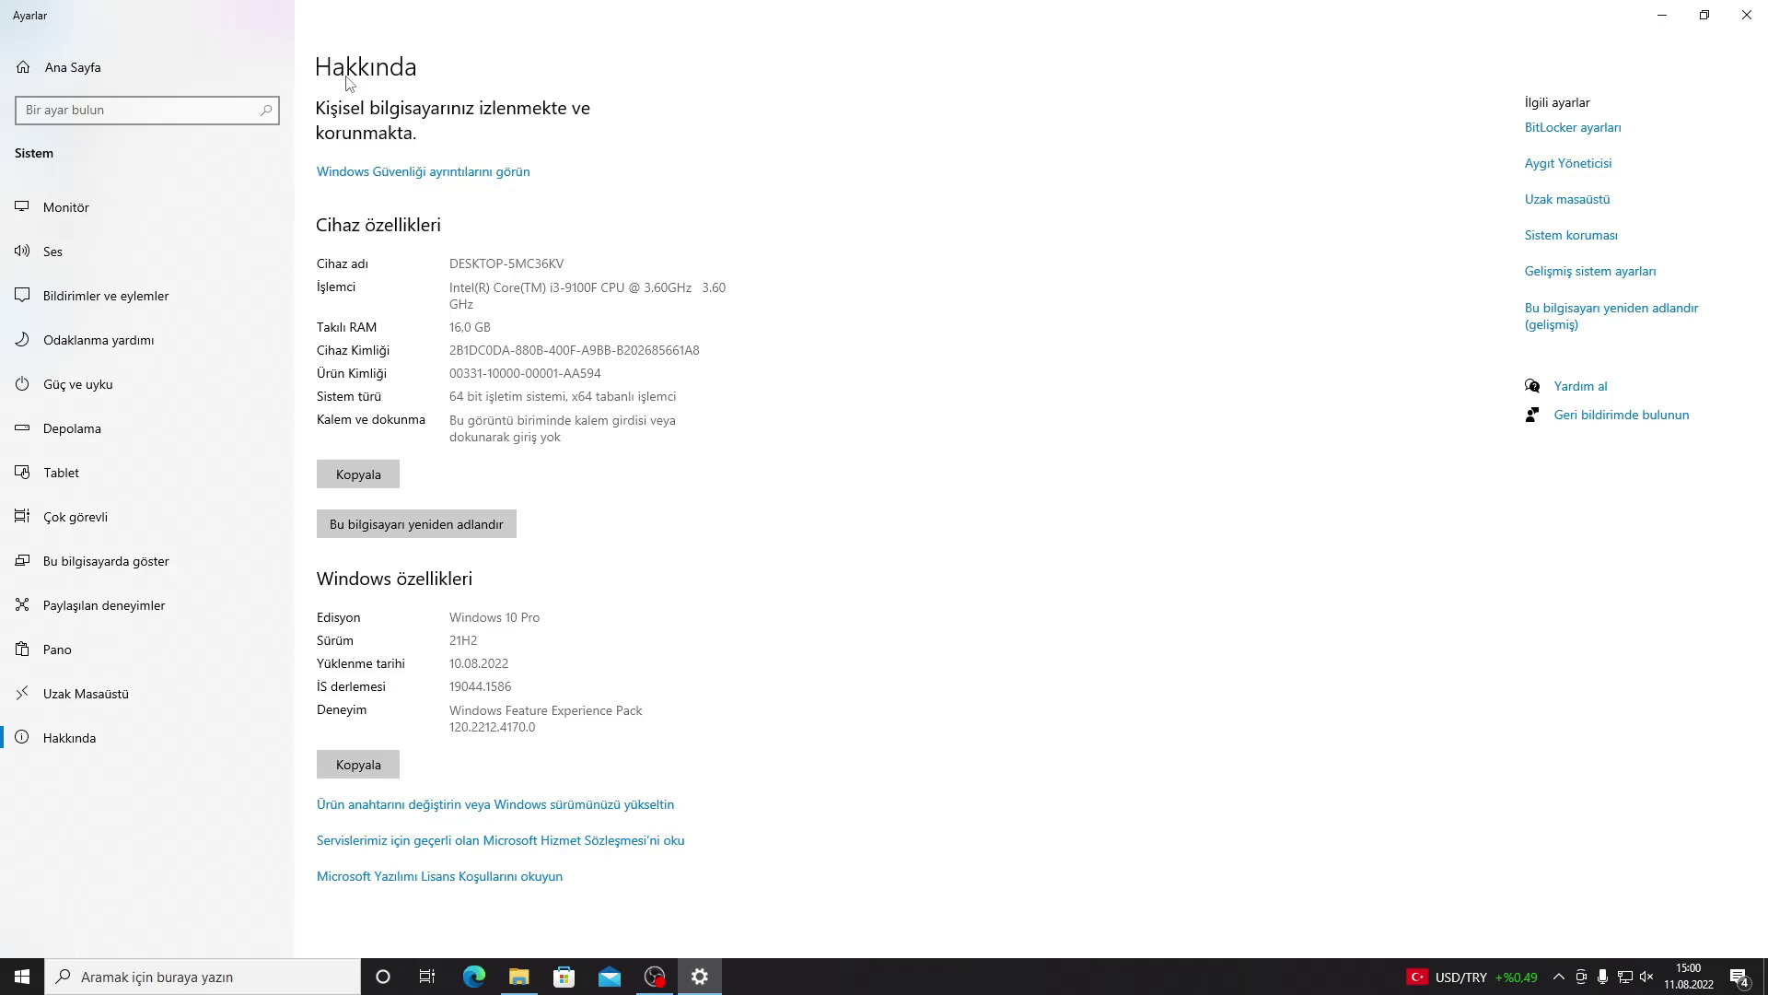
pyautogui.click(1747, 15)
pyautogui.click(1755, 9)
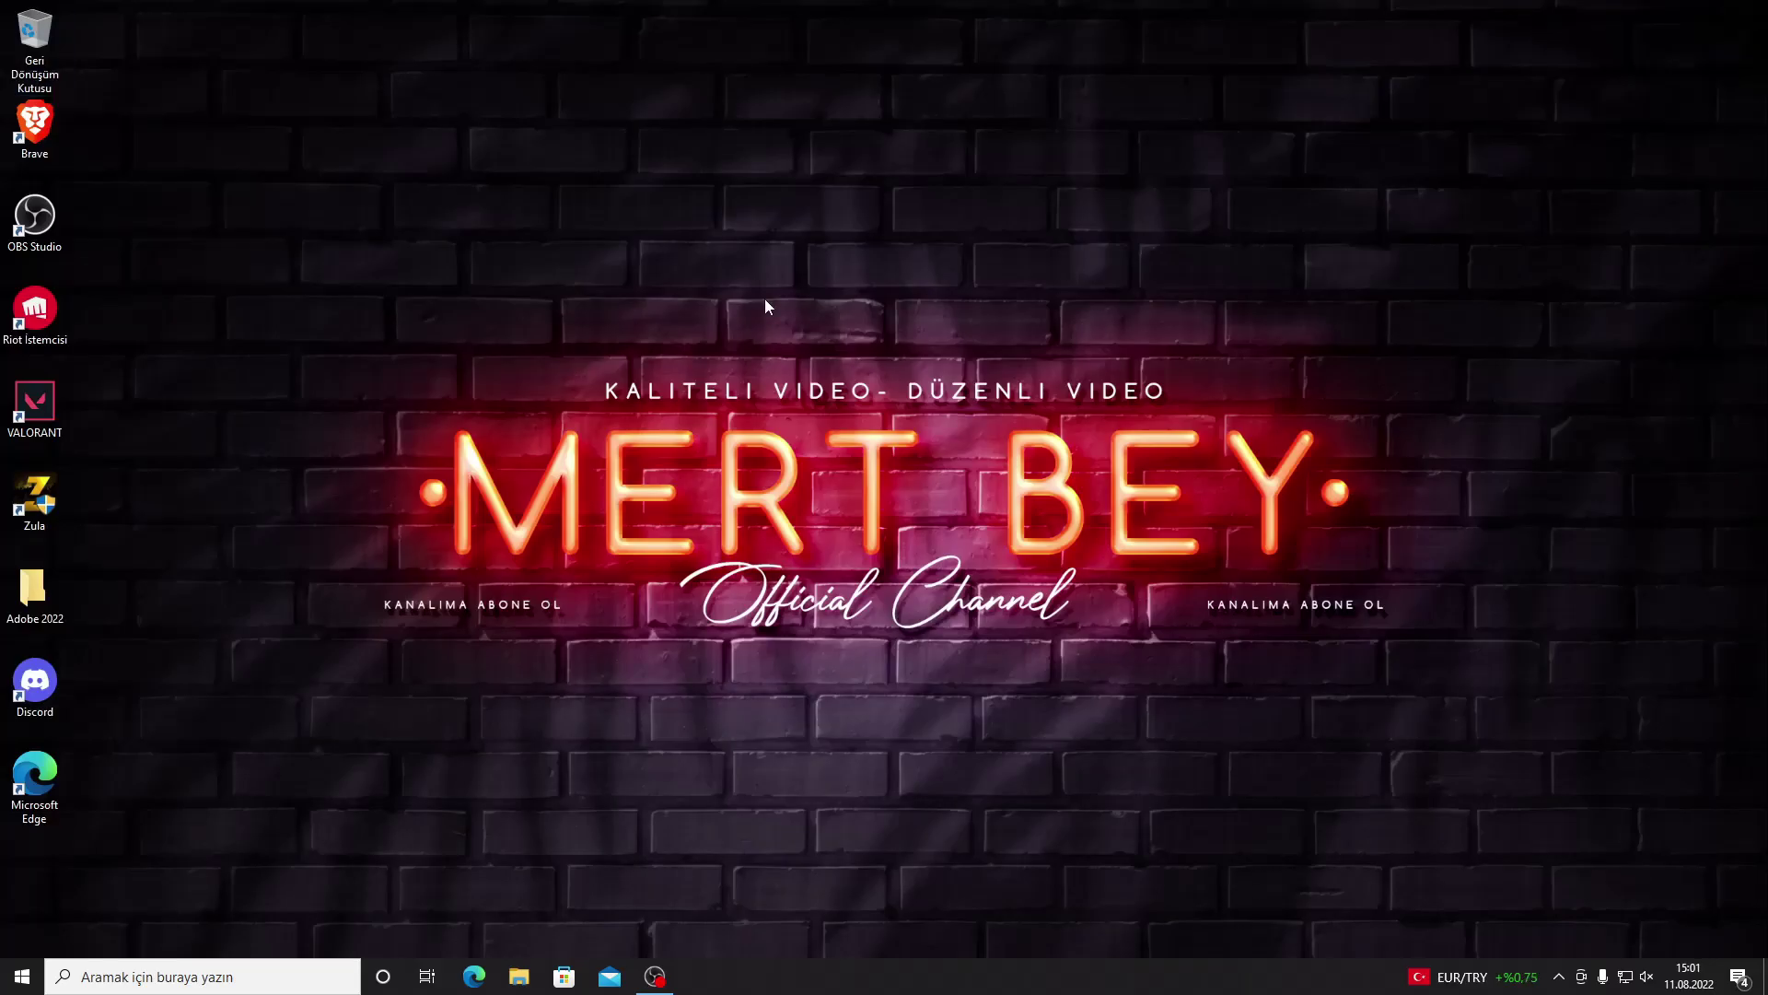
# - Set the monitor's refresh rate to 144,000 Hz in the advanced display settings (Gelişmiş görüntü ayarları) and close the Settings window
pyautogui.rightClick(888, 161)
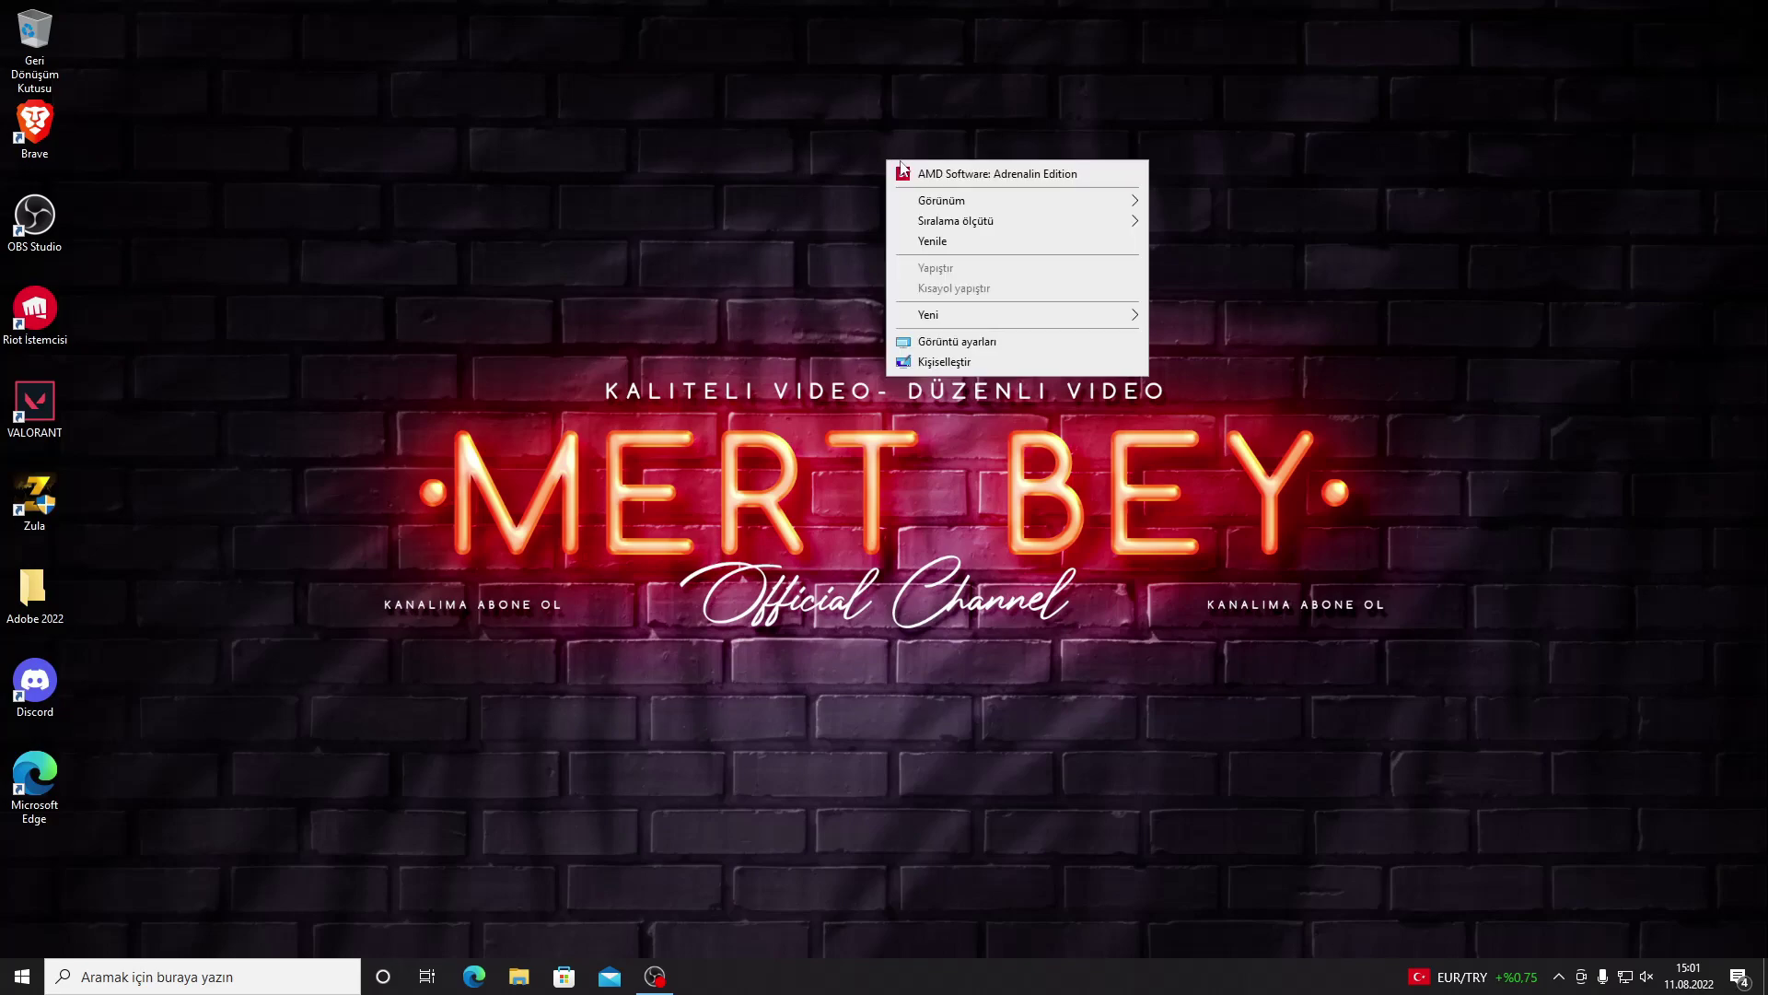
pyautogui.click(1083, 343)
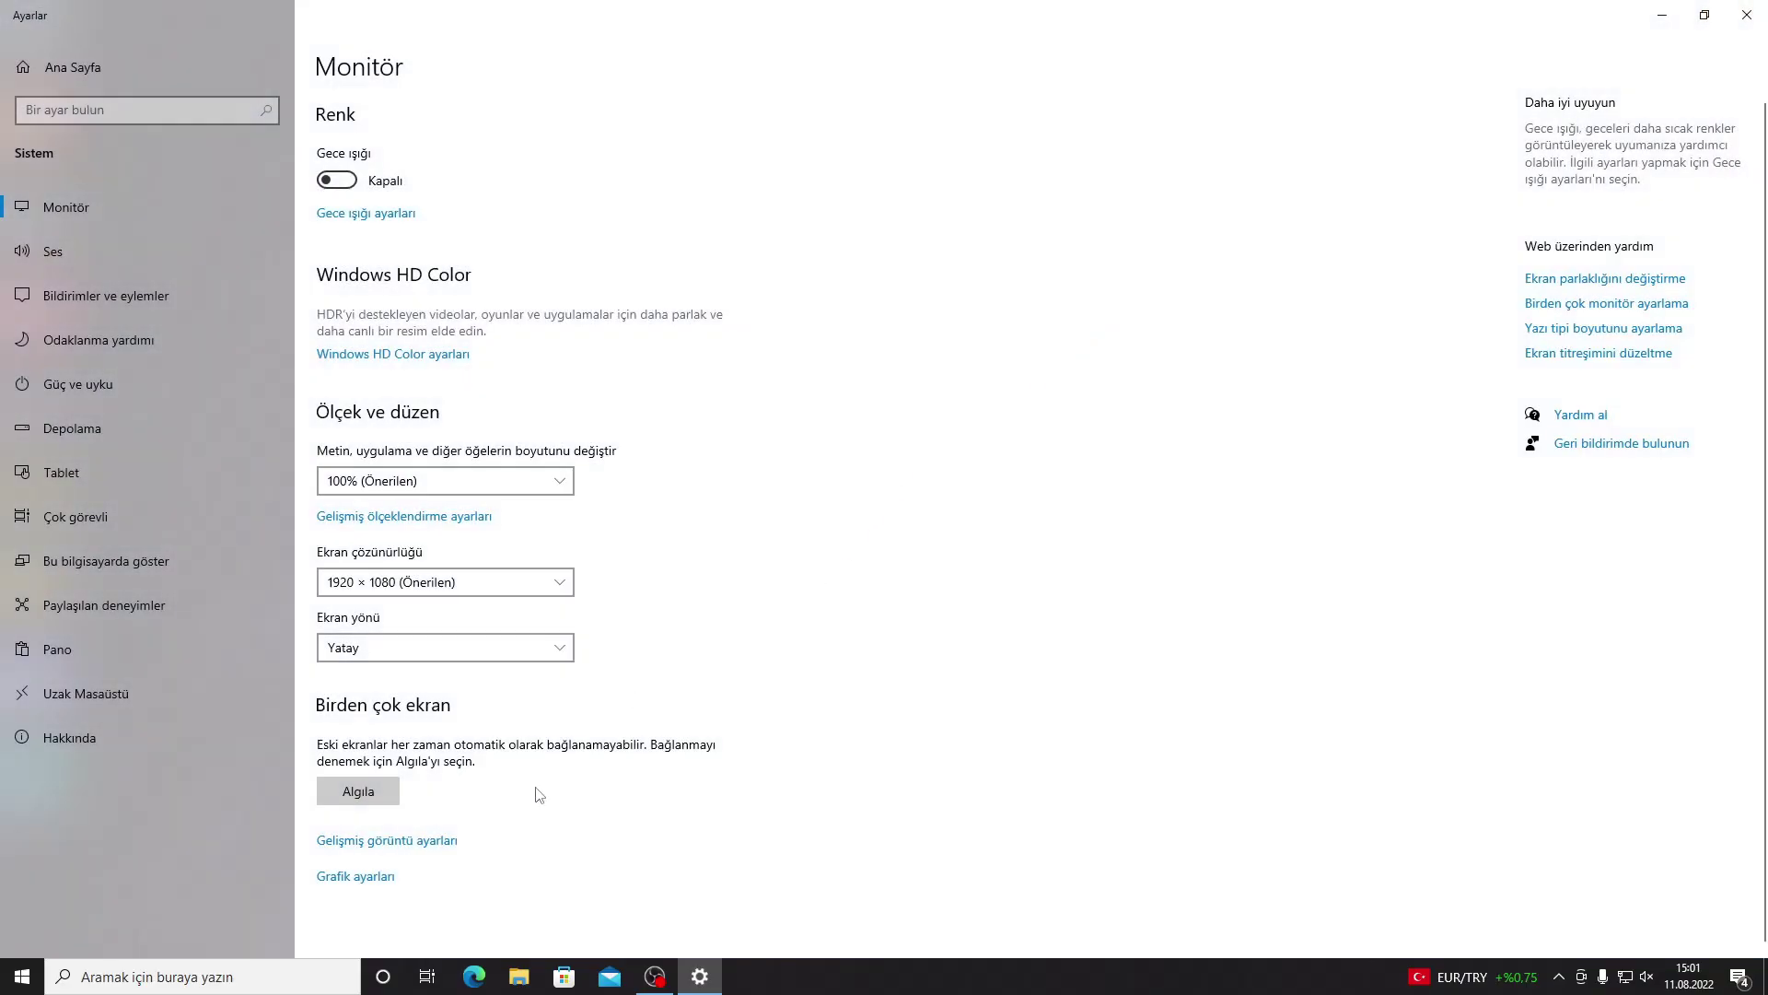
pyautogui.click(442, 842)
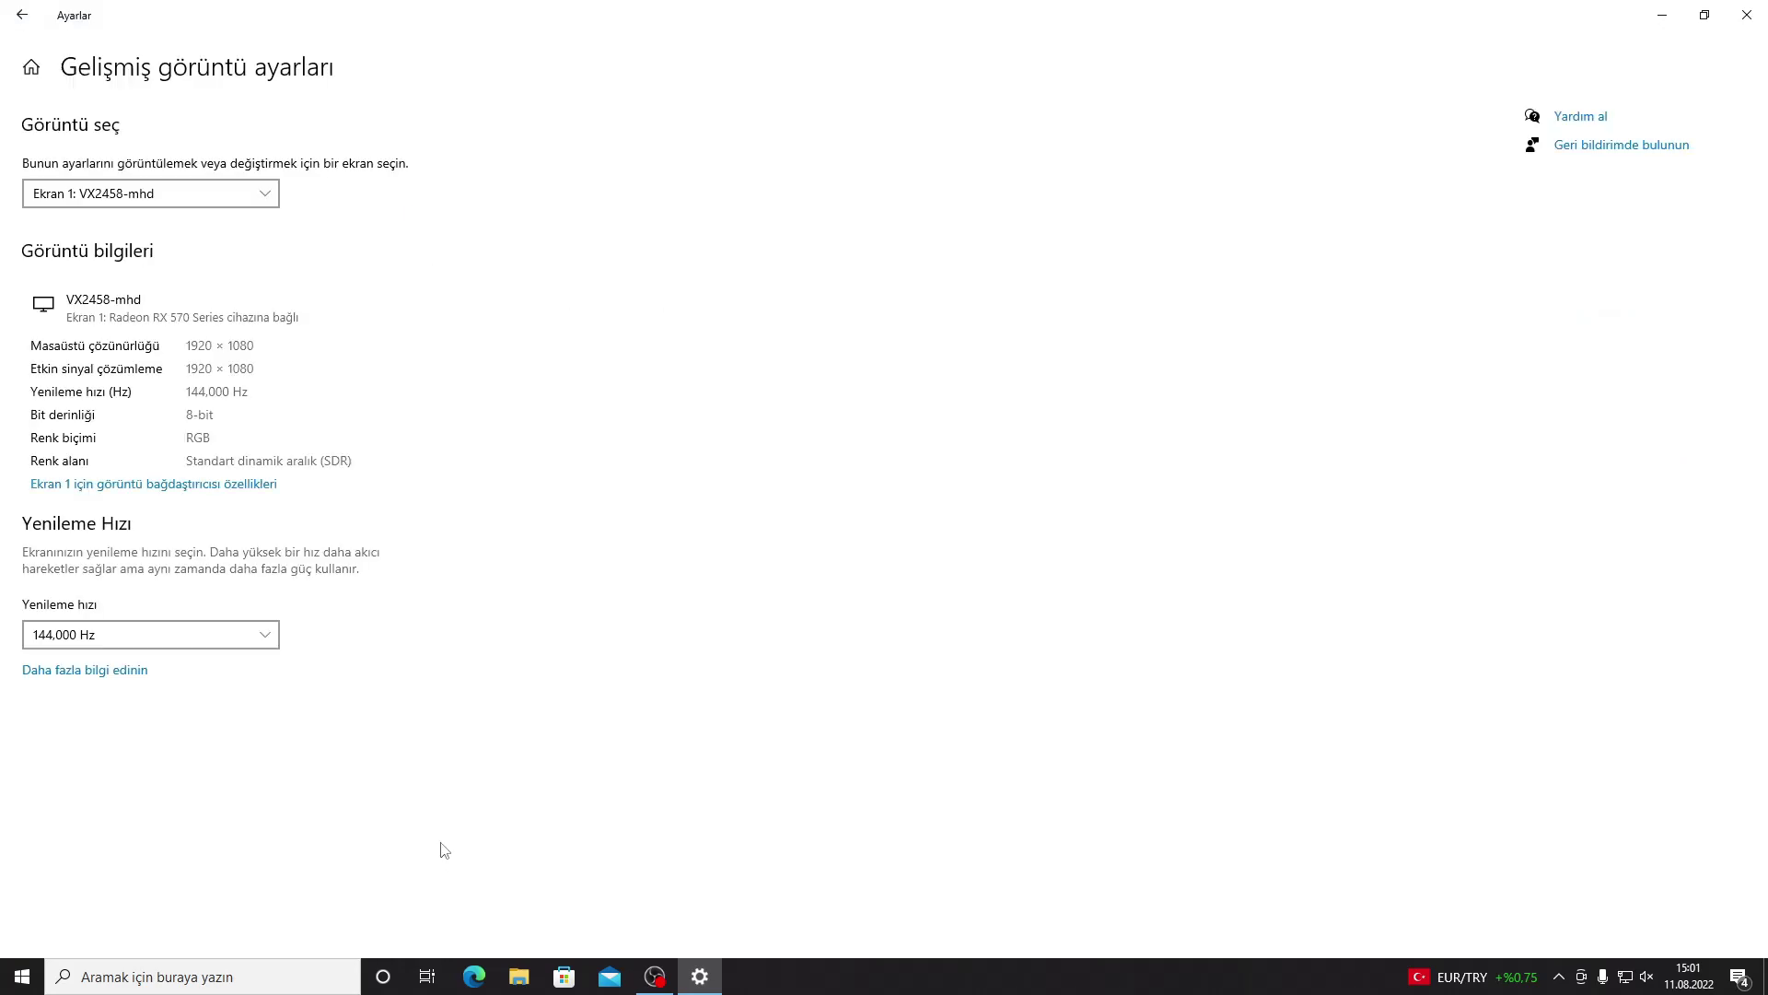
pyautogui.click(224, 635)
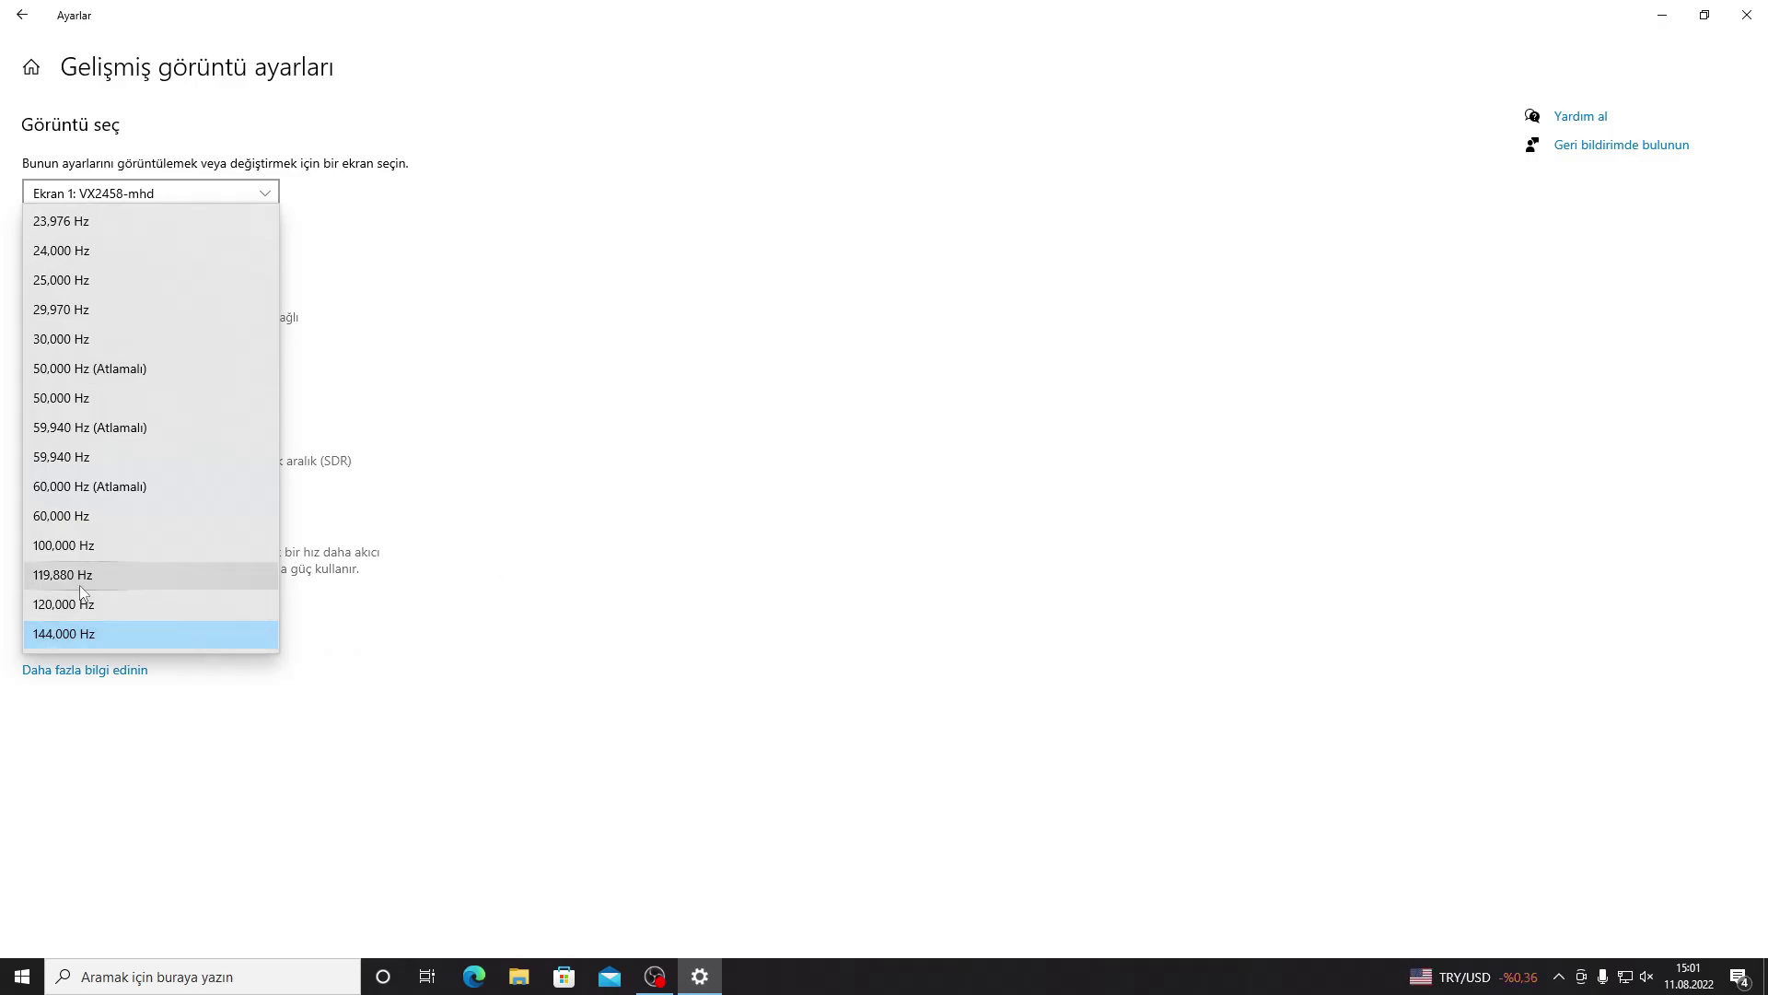
pyautogui.click(169, 635)
pyautogui.click(166, 633)
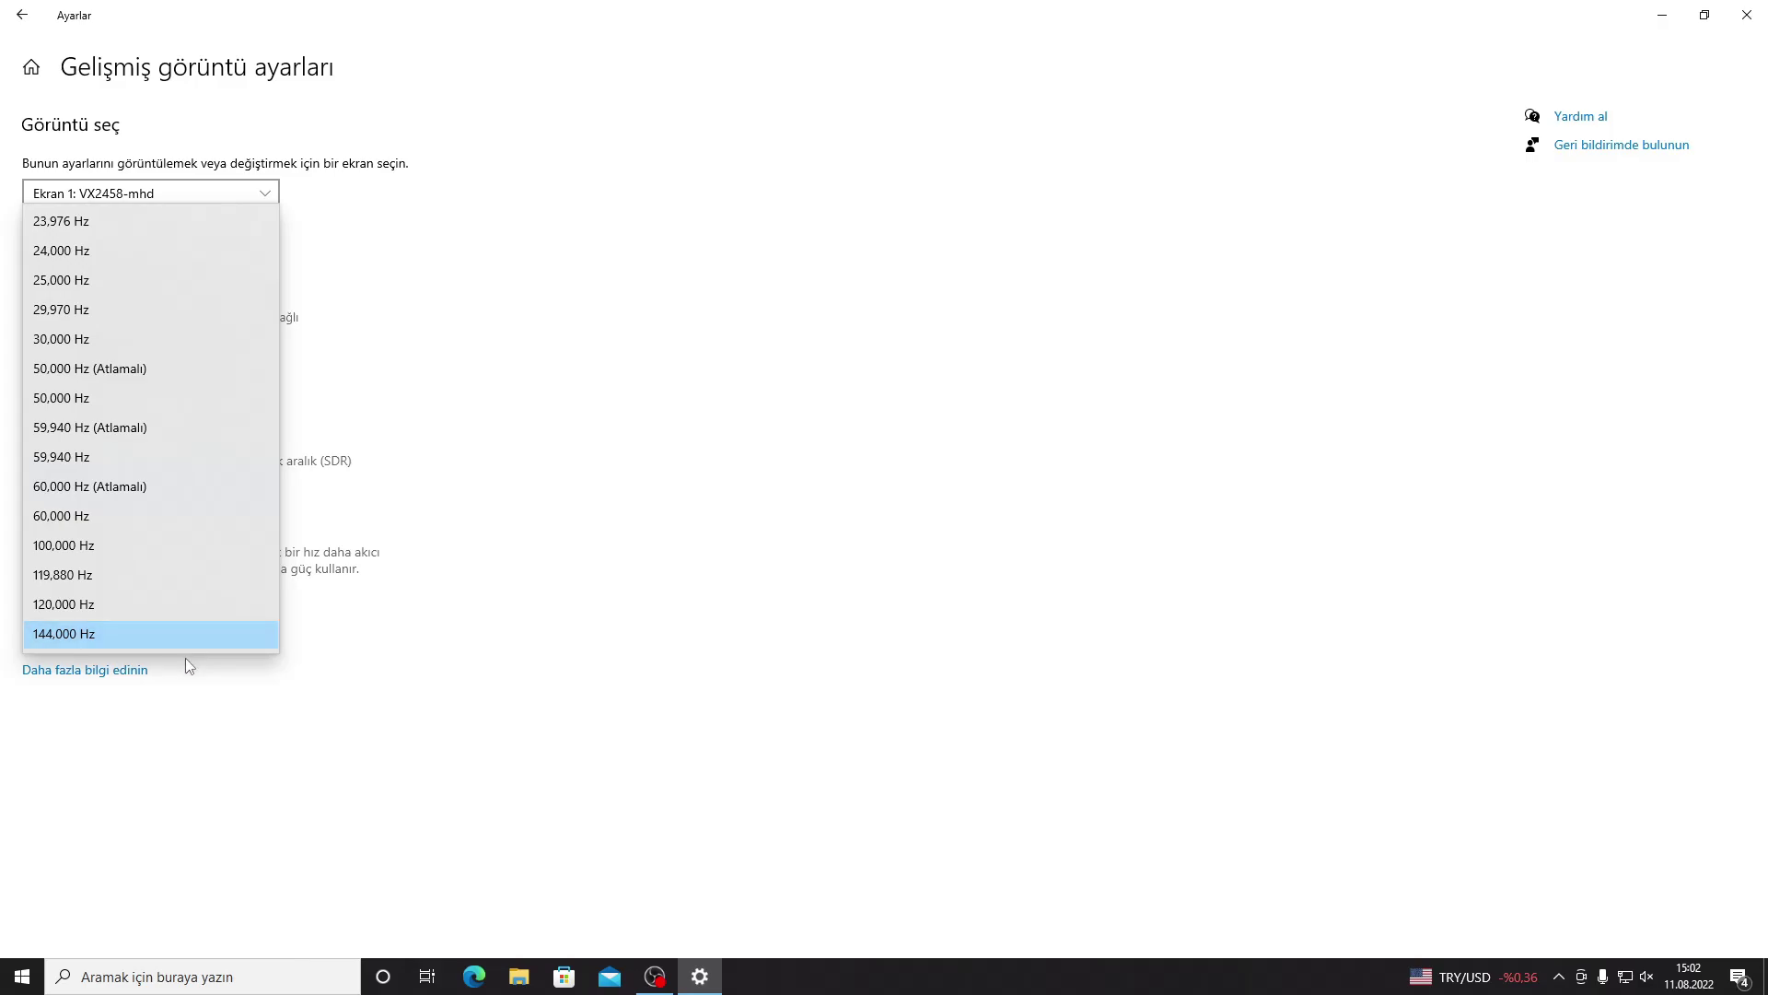
pyautogui.click(650, 449)
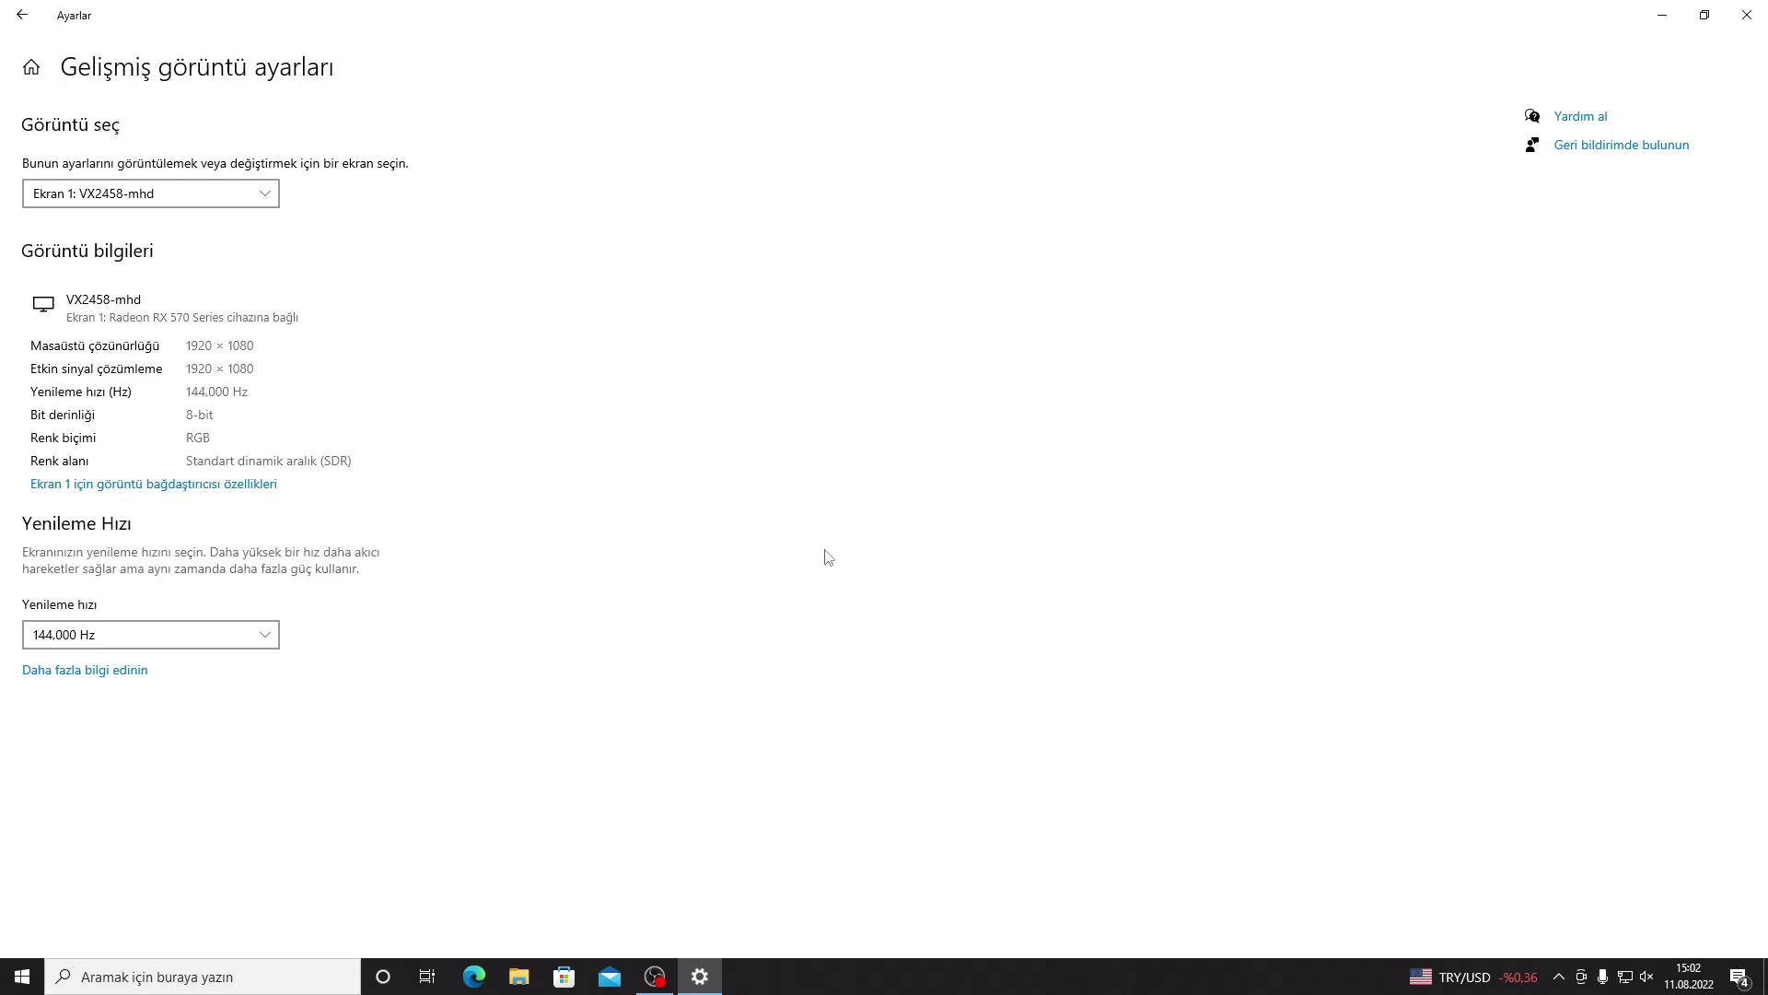
pyautogui.click(1747, 15)
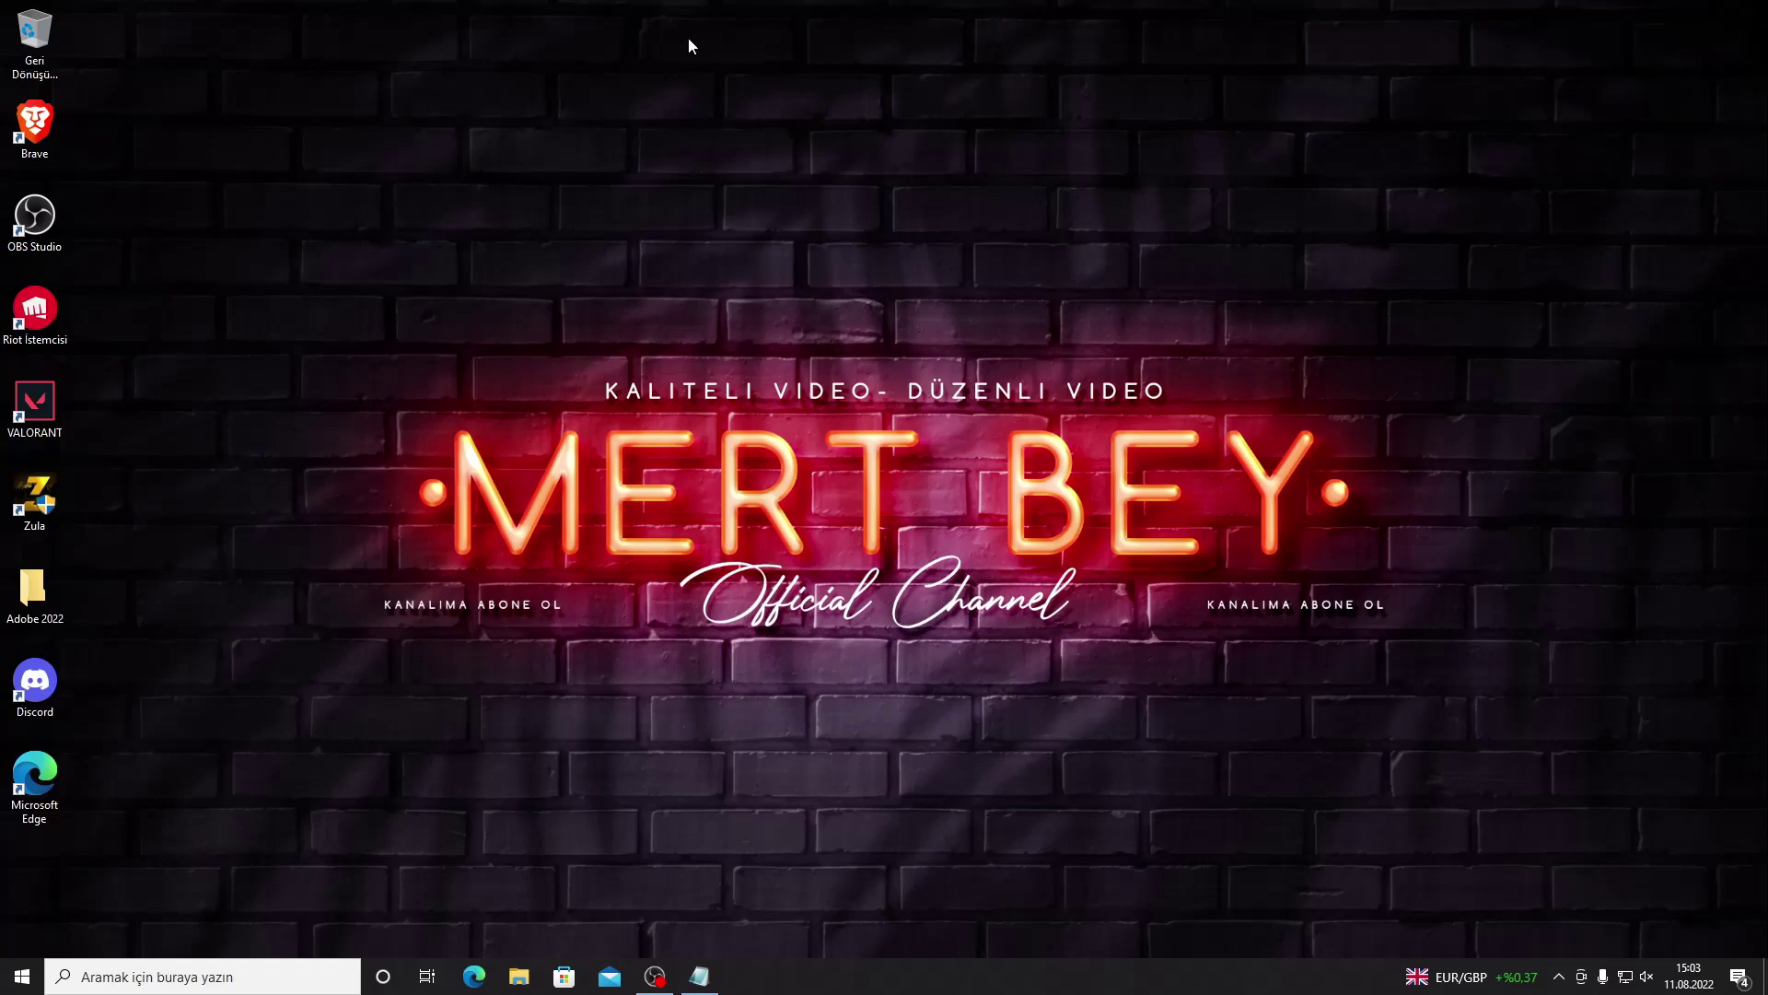
# - Search for cmd and open the Command Prompt (Komut İstemi) as administrator
pyautogui.press('super')
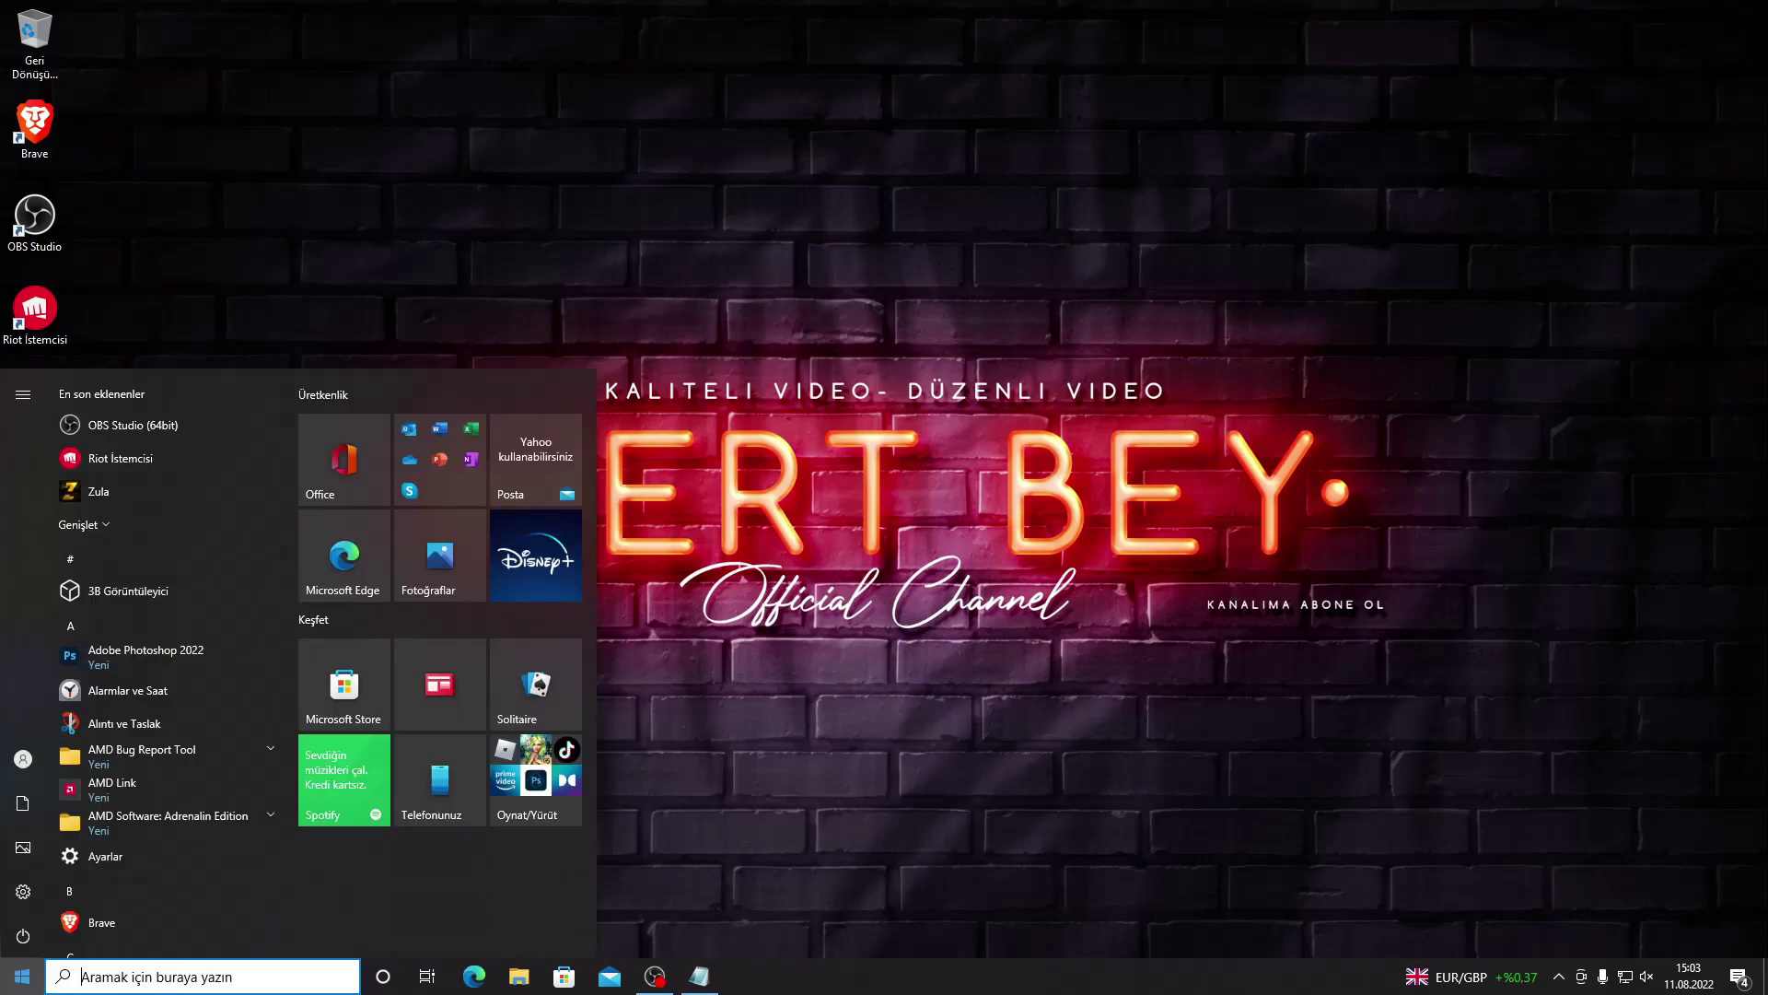
pyautogui.write('cmd')
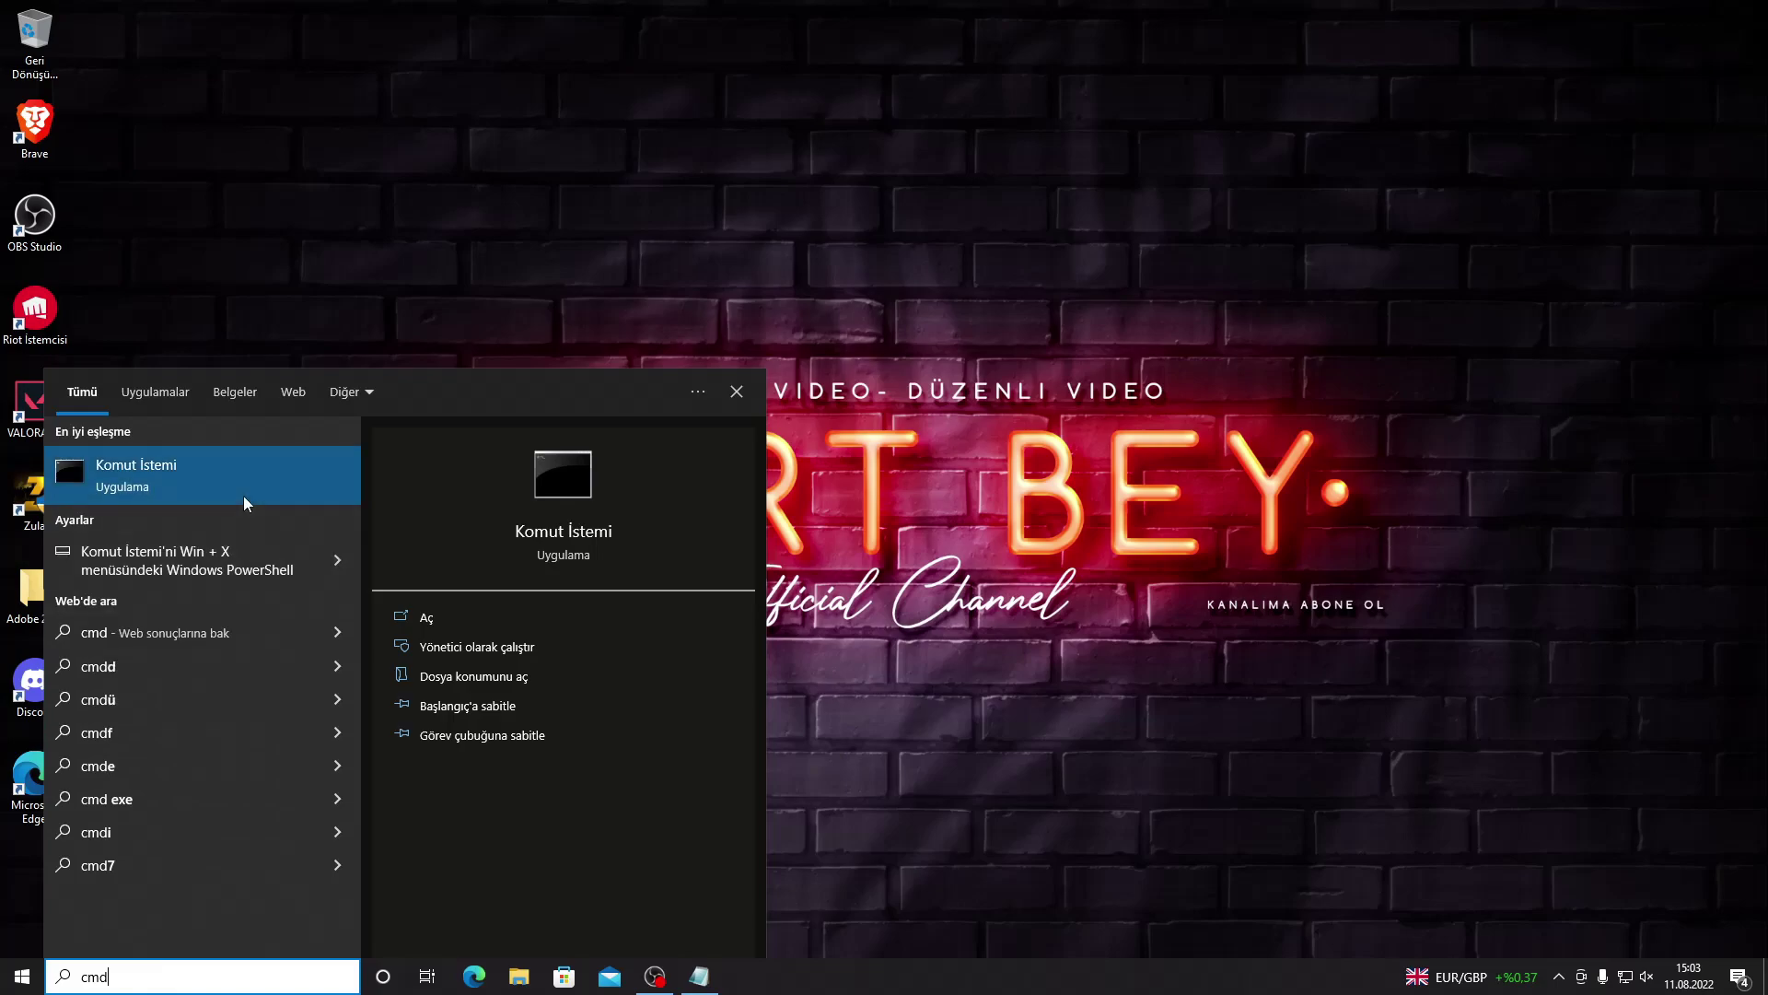
pyautogui.rightClick(245, 501)
pyautogui.click(285, 510)
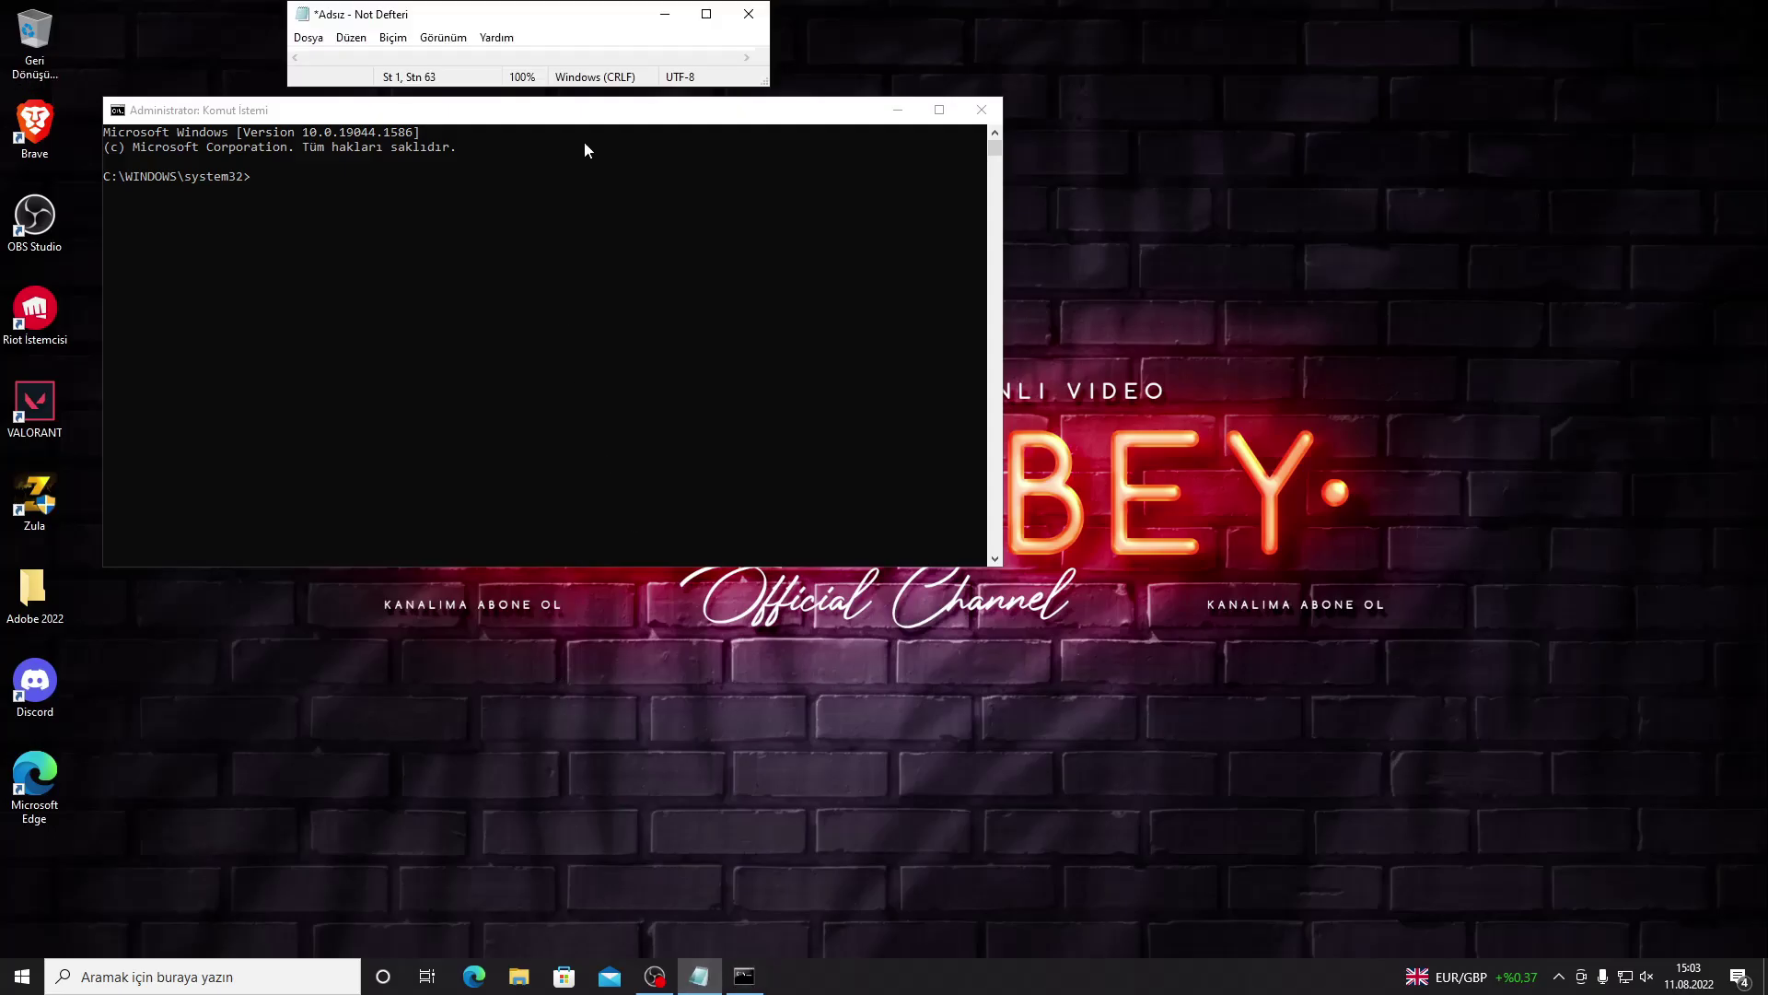
# - Copy the command powercfg /DUPLICATESCHEME e9a42b02-d5df-448d-aa00-03f14749eb61 from the Notepad note and paste it into the administrator Command Prompt
pyautogui.moveTo(770, 90); pyautogui.dragTo(813, 120)
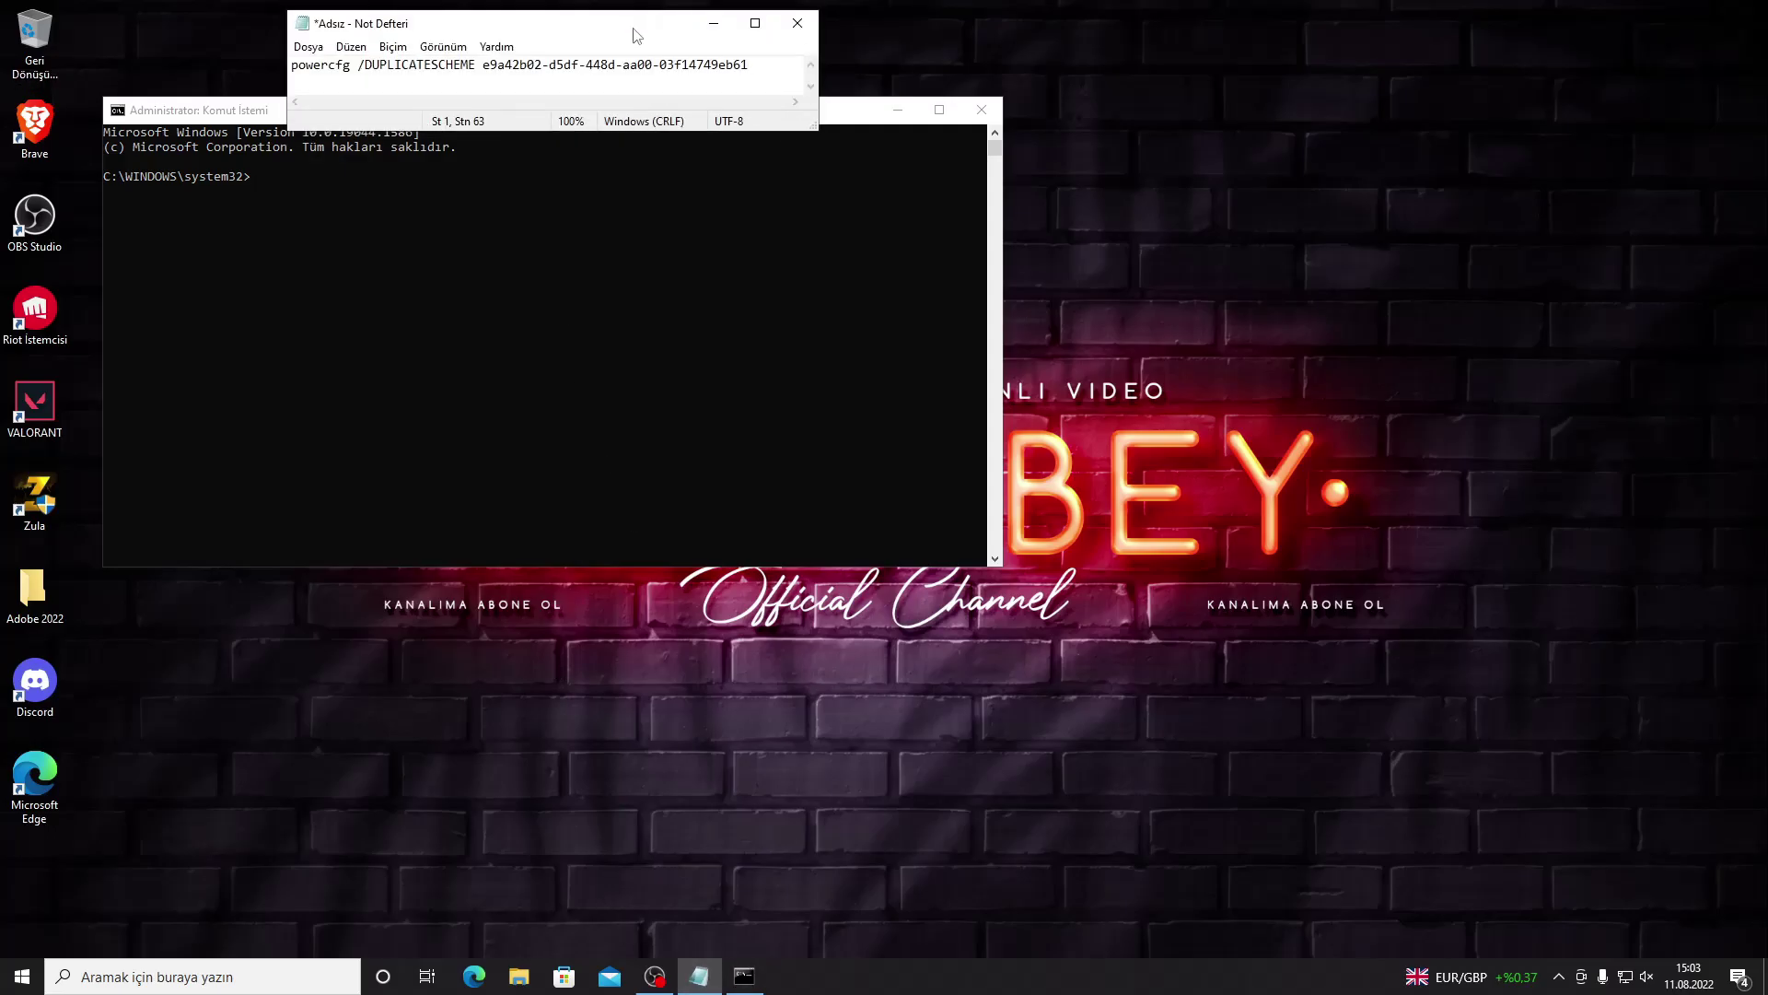
pyautogui.moveTo(628, 17); pyautogui.dragTo(1403, 146)
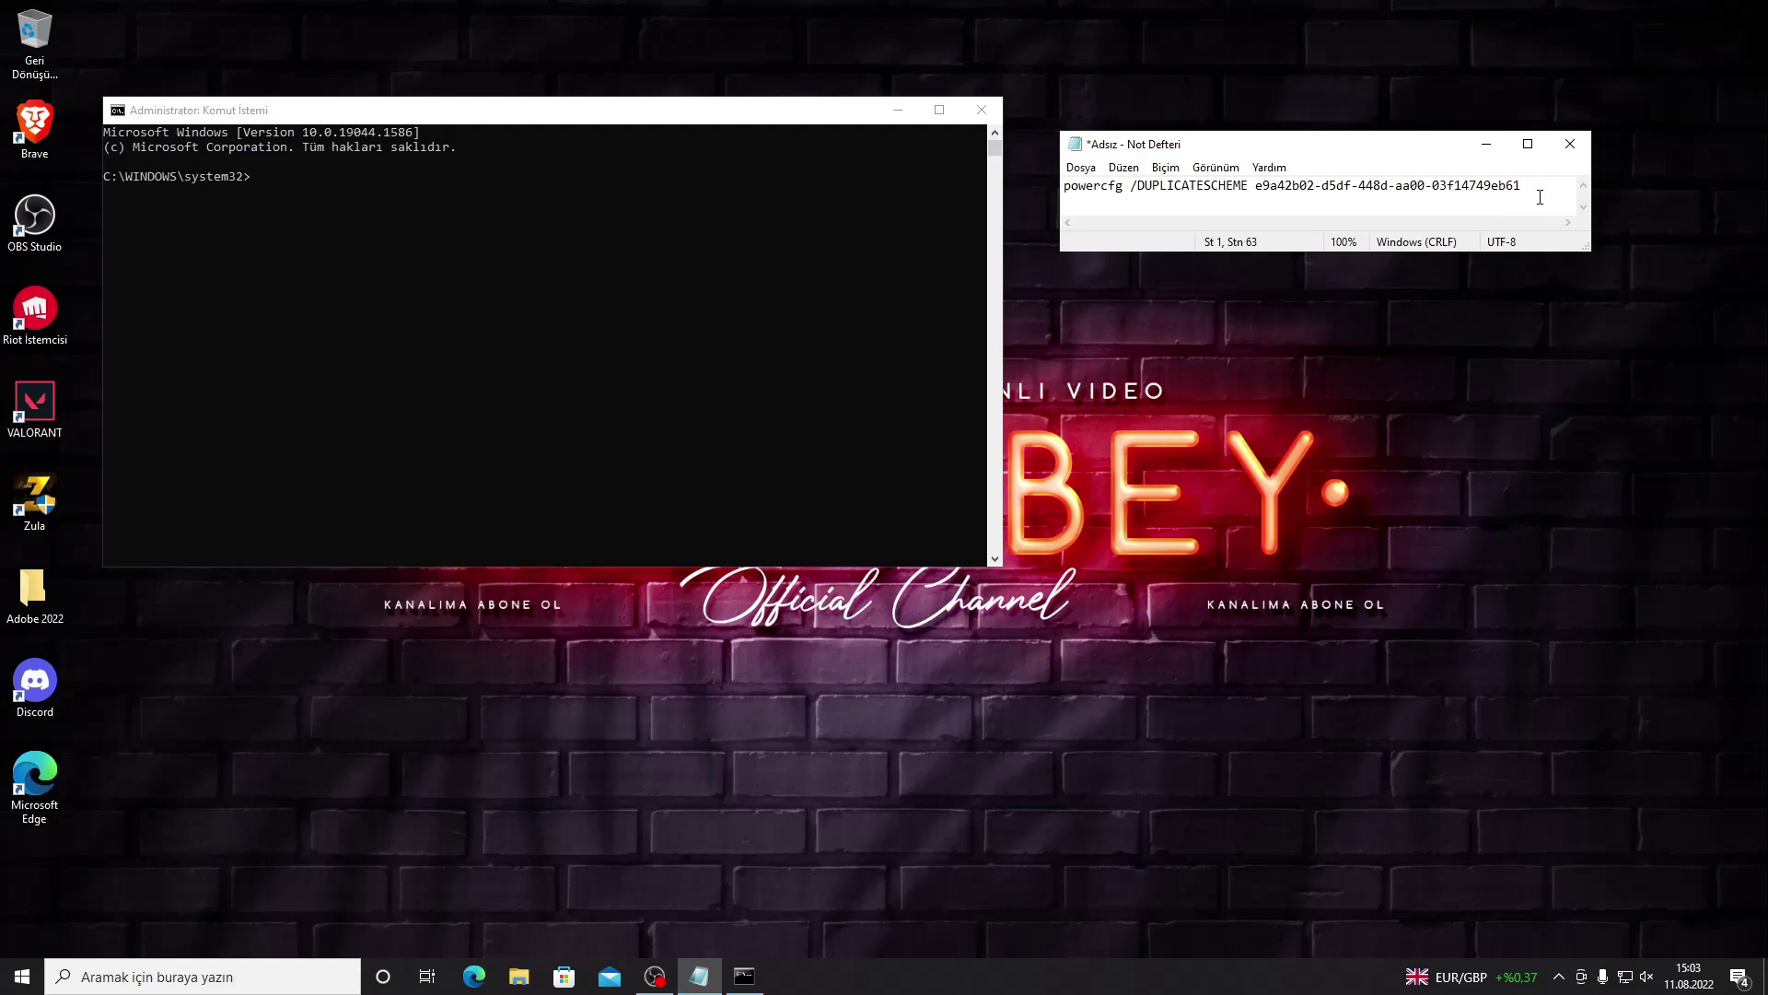
pyautogui.moveTo(1517, 196); pyautogui.dragTo(1064, 187)
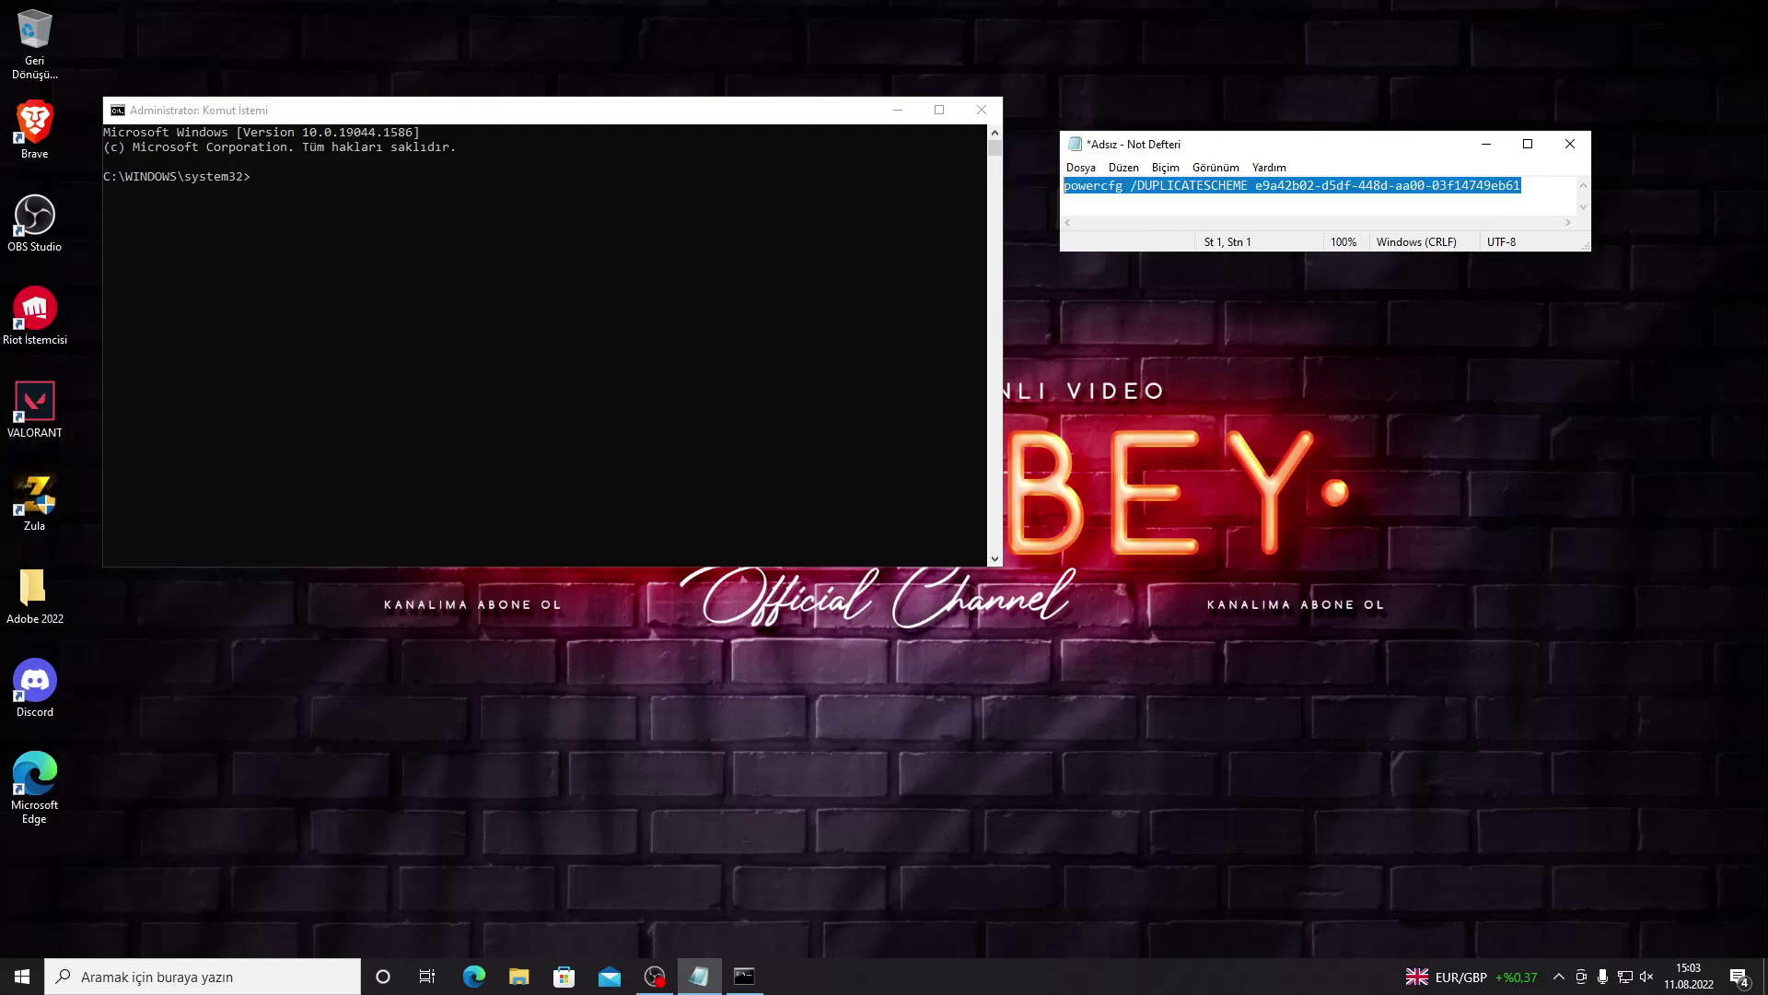
pyautogui.rightClick(1119, 190)
pyautogui.click(1170, 242)
pyautogui.rightClick(442, 218)
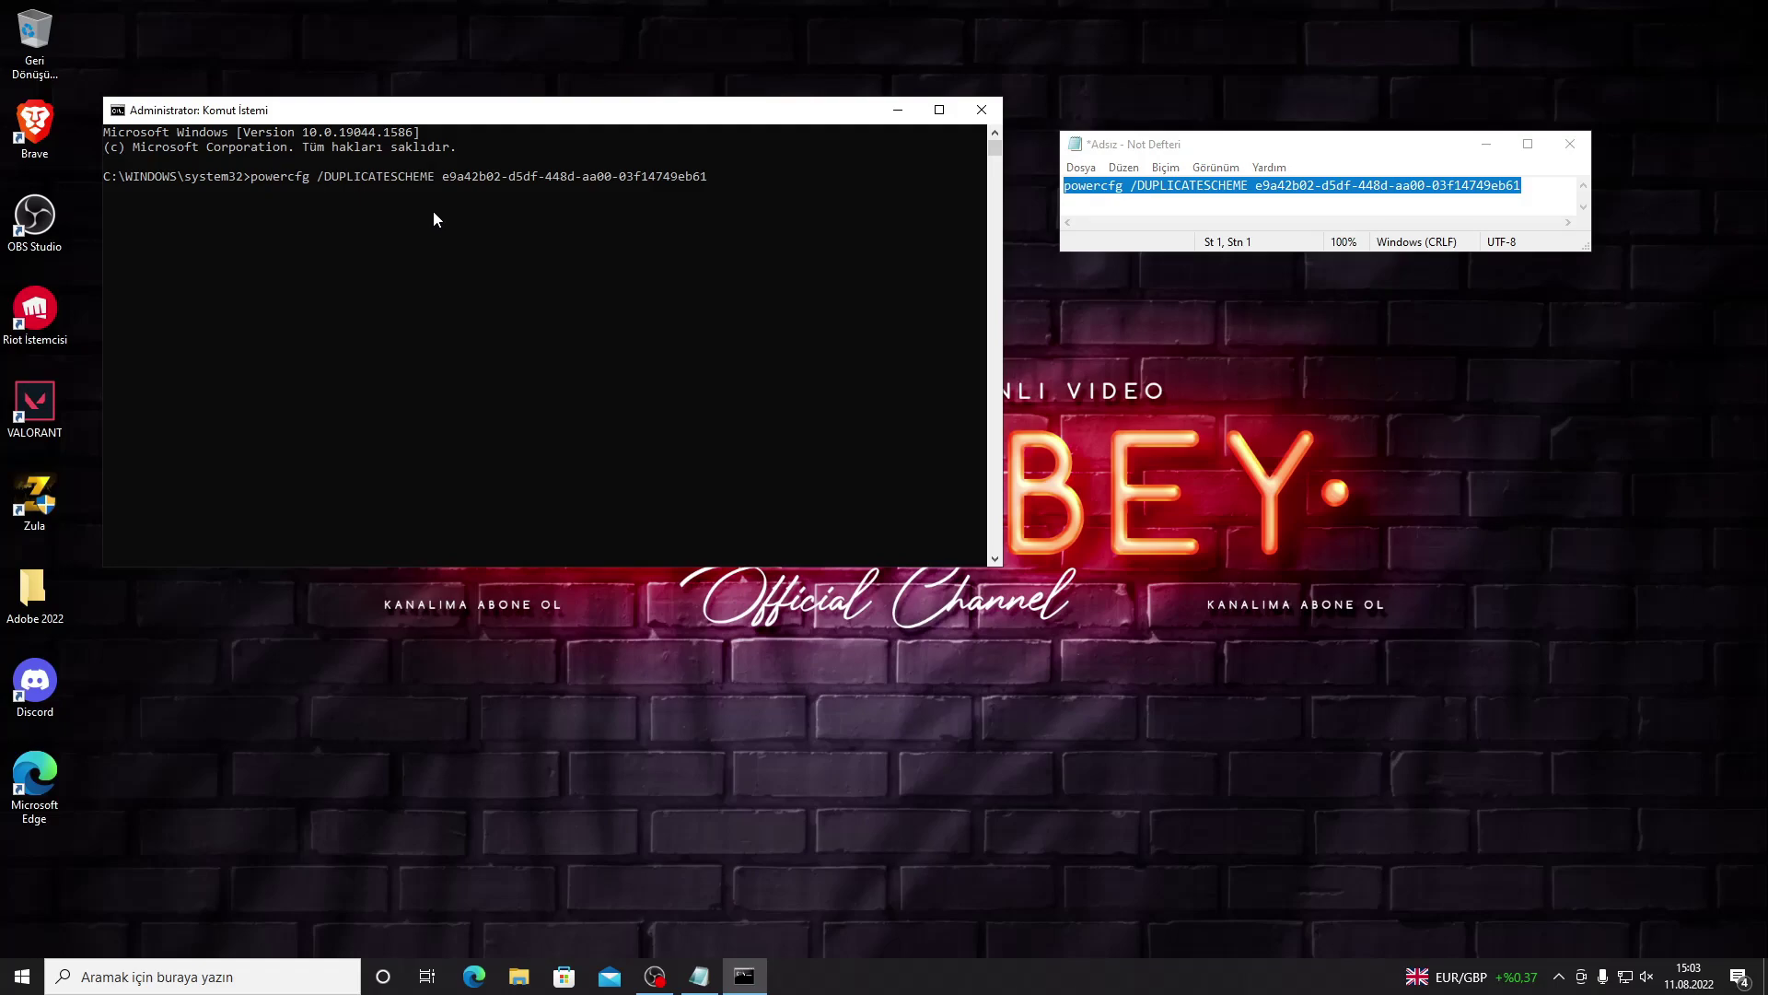
# - Run the pasted powercfg /DUPLICATESCHEME command and highlight the plan name Nihai Performans in its output
pyautogui.press('Return')
pyautogui.moveTo(532, 192); pyautogui.dragTo(646, 198)
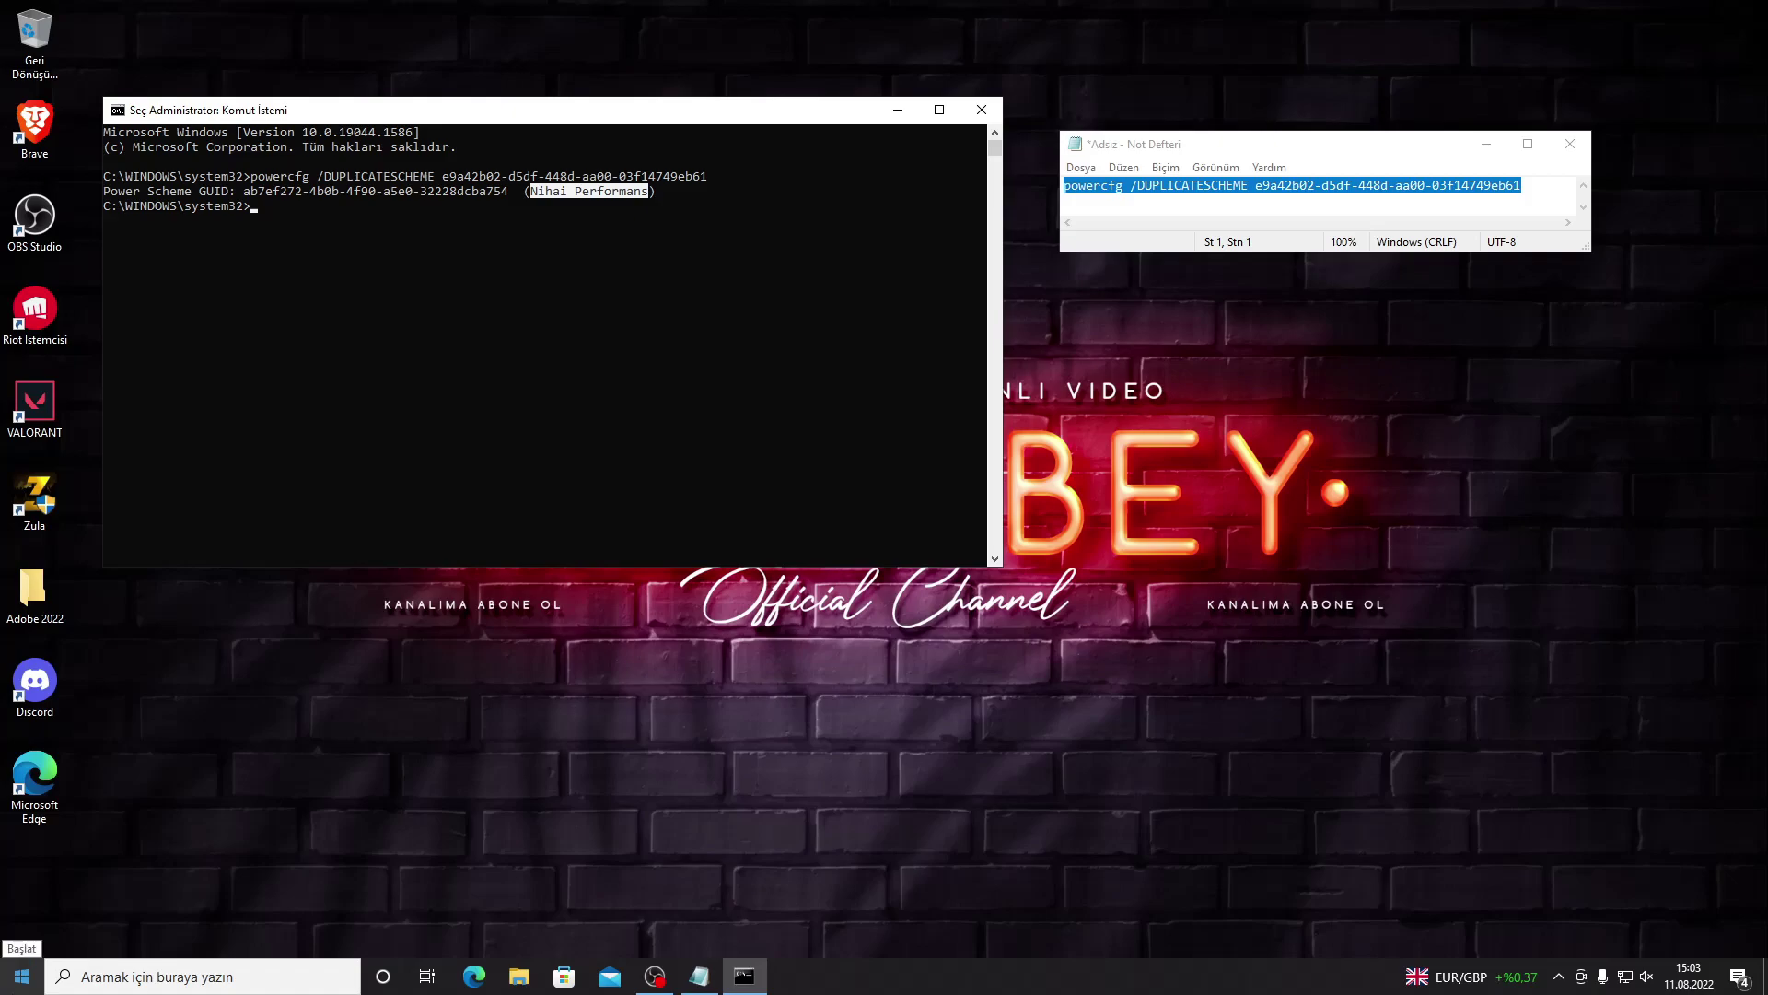
# - Open the Windows power options (Güç Seçenekleri) and go to the additional power settings (Ek güç ayarları)
pyautogui.click(15, 990)
pyautogui.rightClick(15, 989)
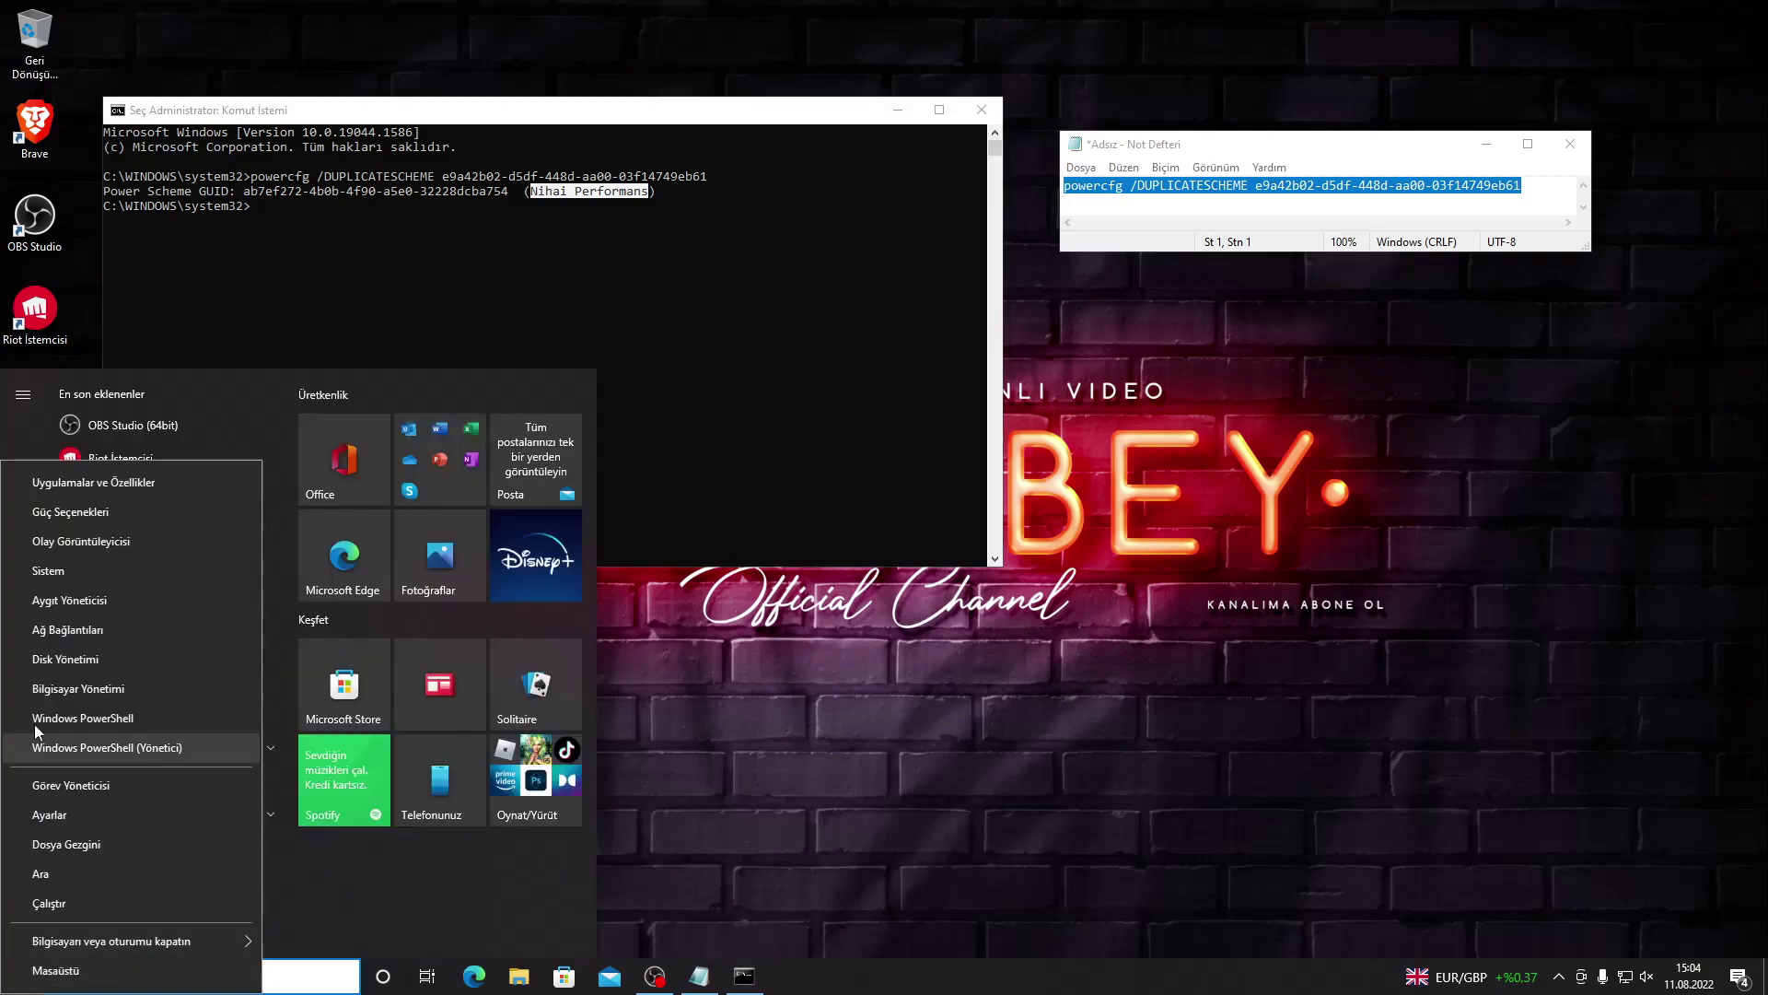
pyautogui.click(108, 515)
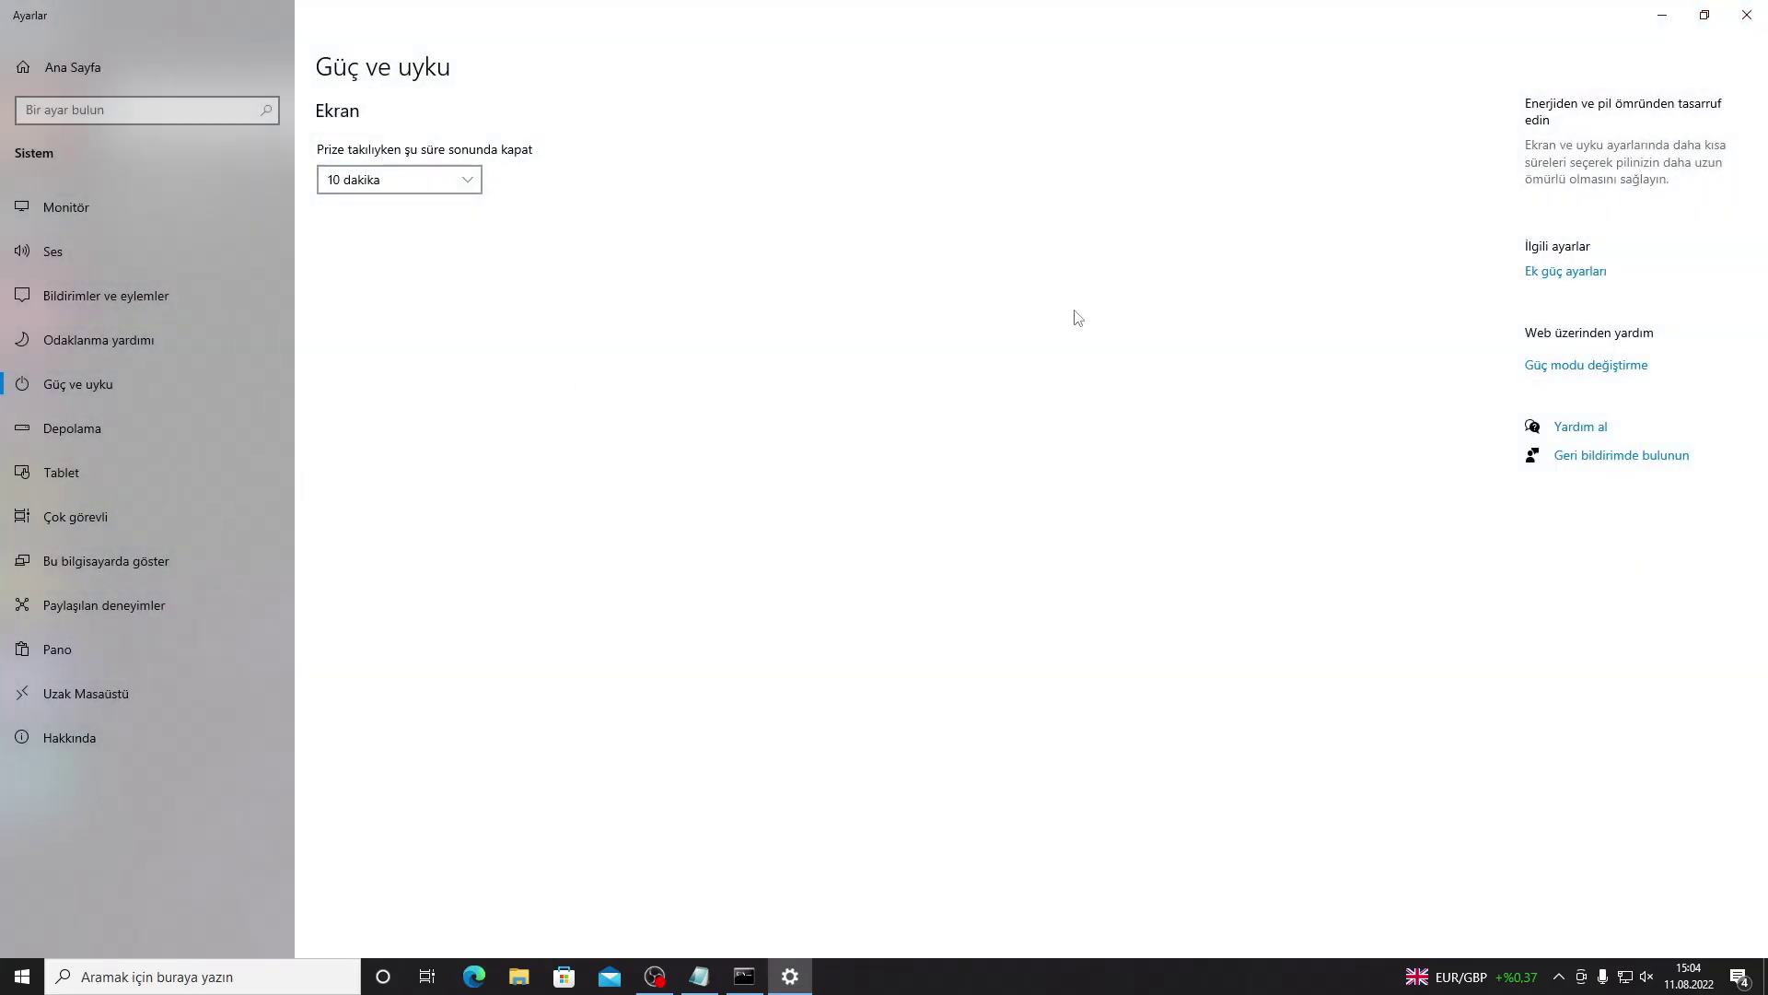
pyautogui.click(1553, 279)
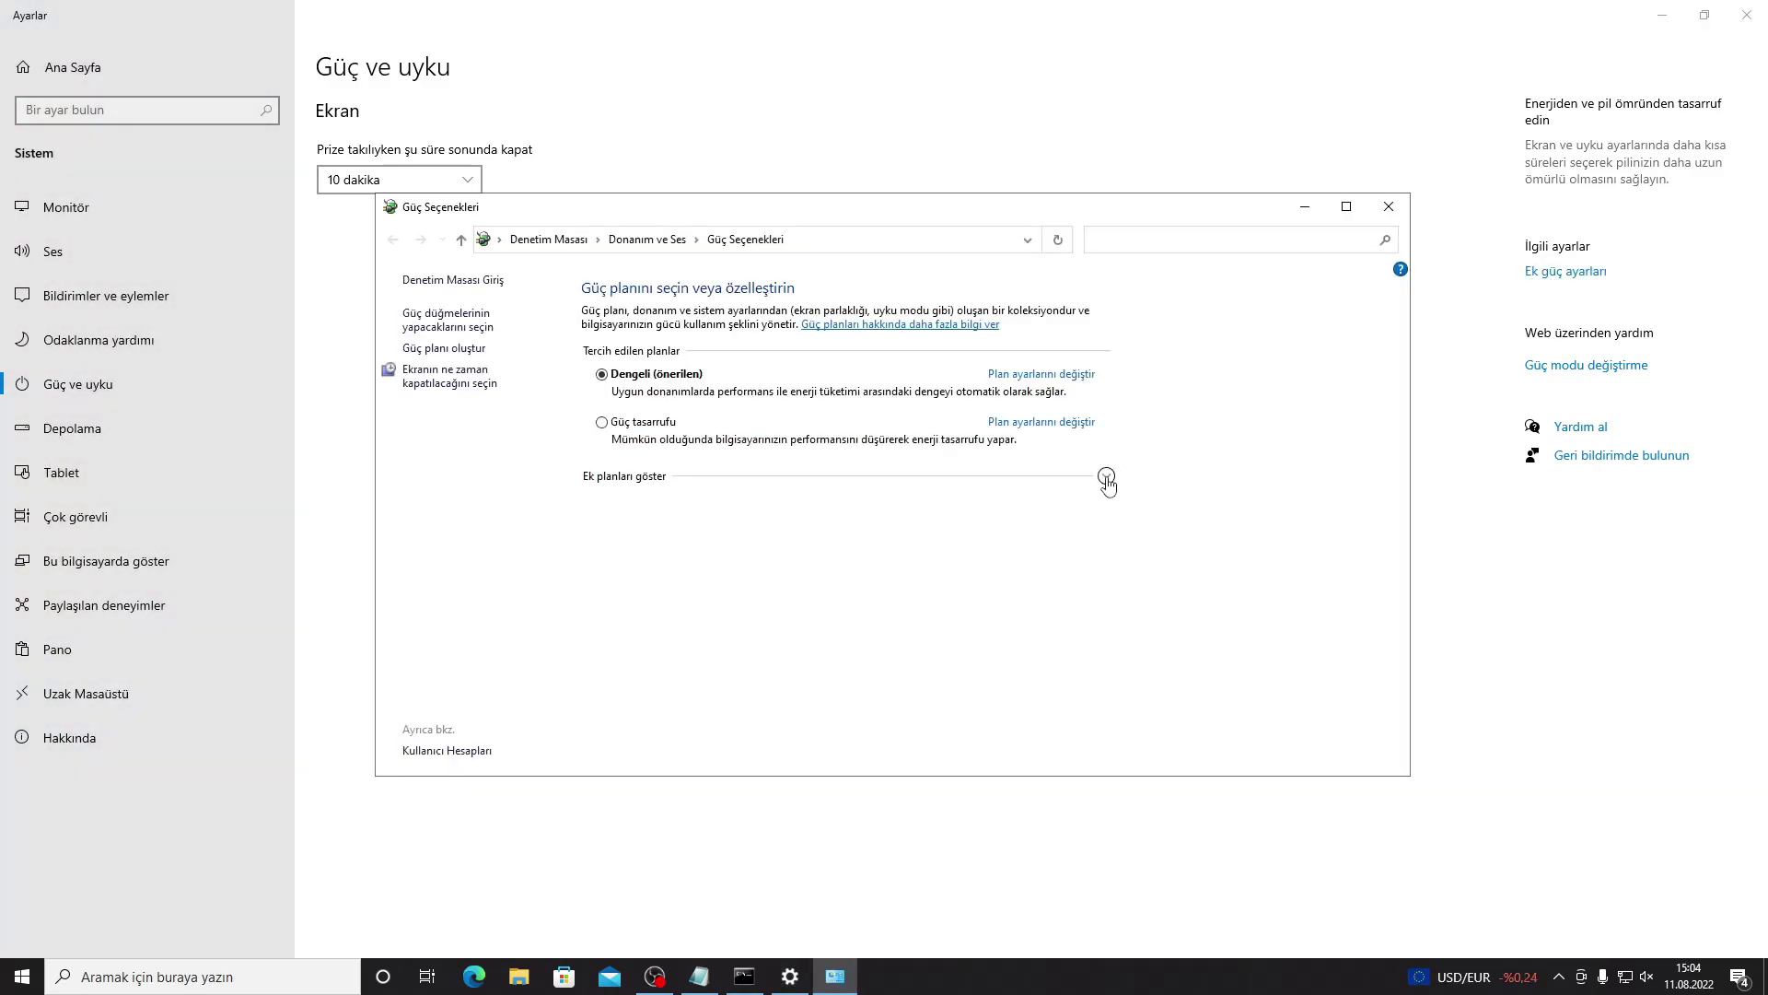
# - Show the additional power plans and set Nihai Performans as the active plan
pyautogui.click(1107, 477)
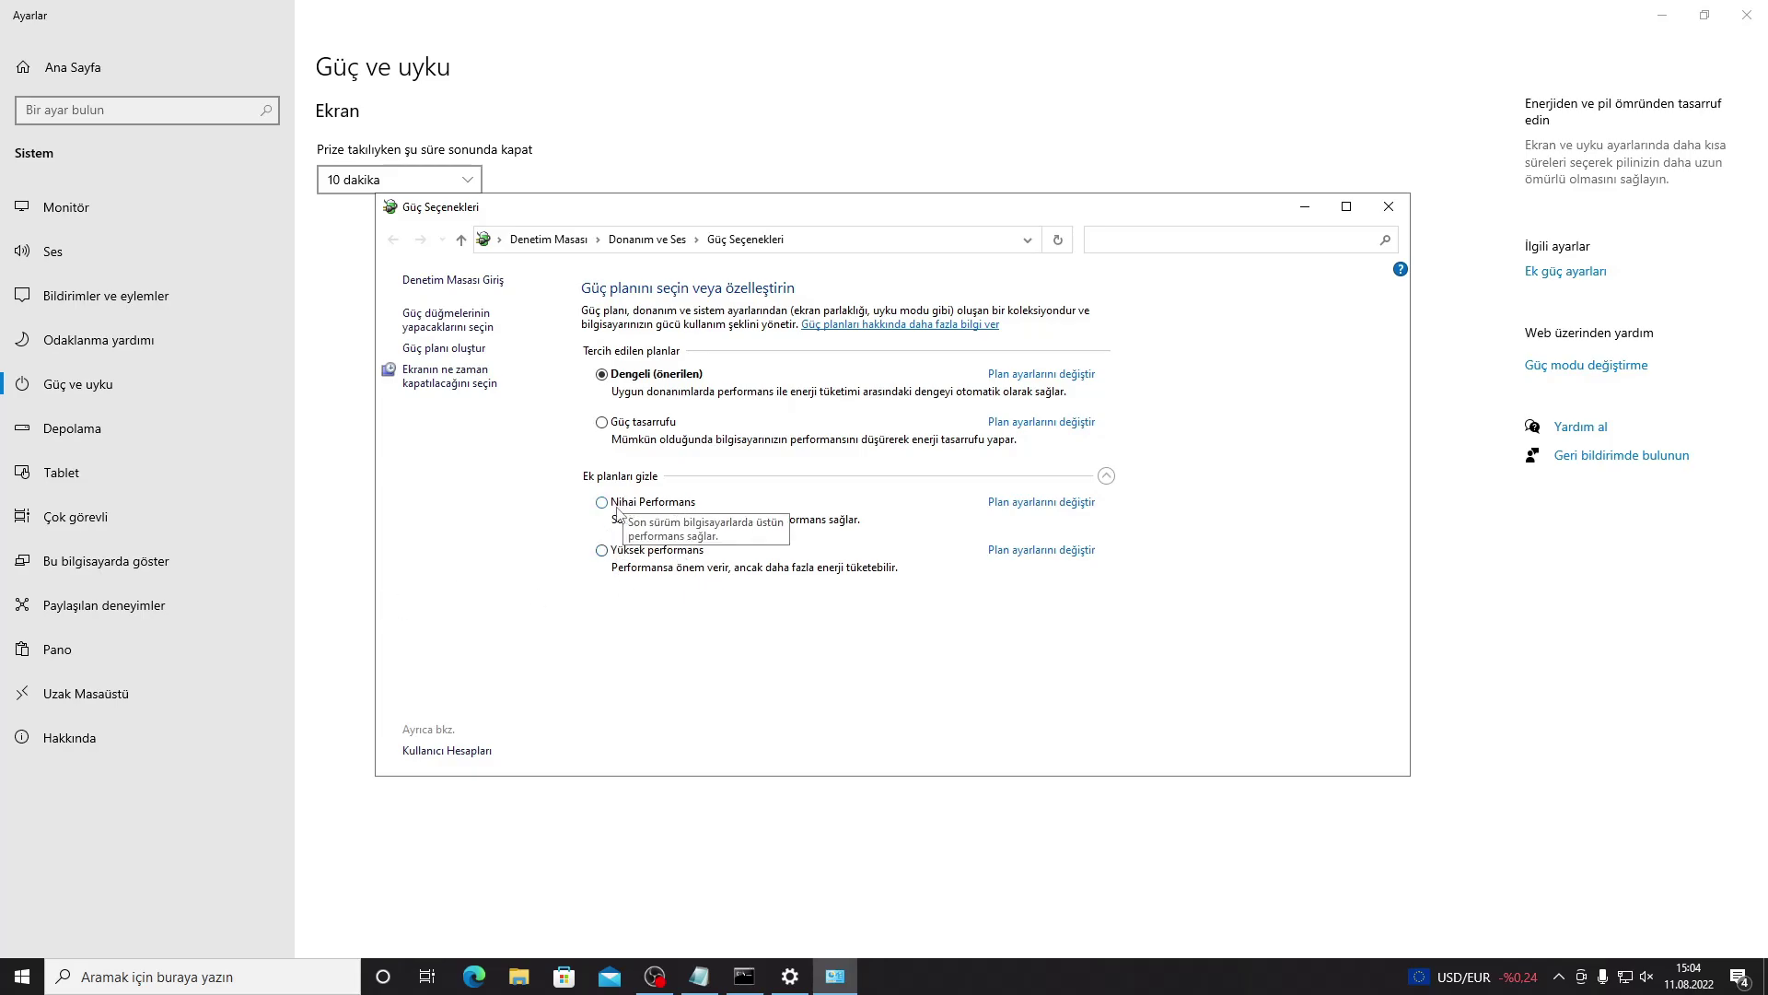
pyautogui.press('Down')
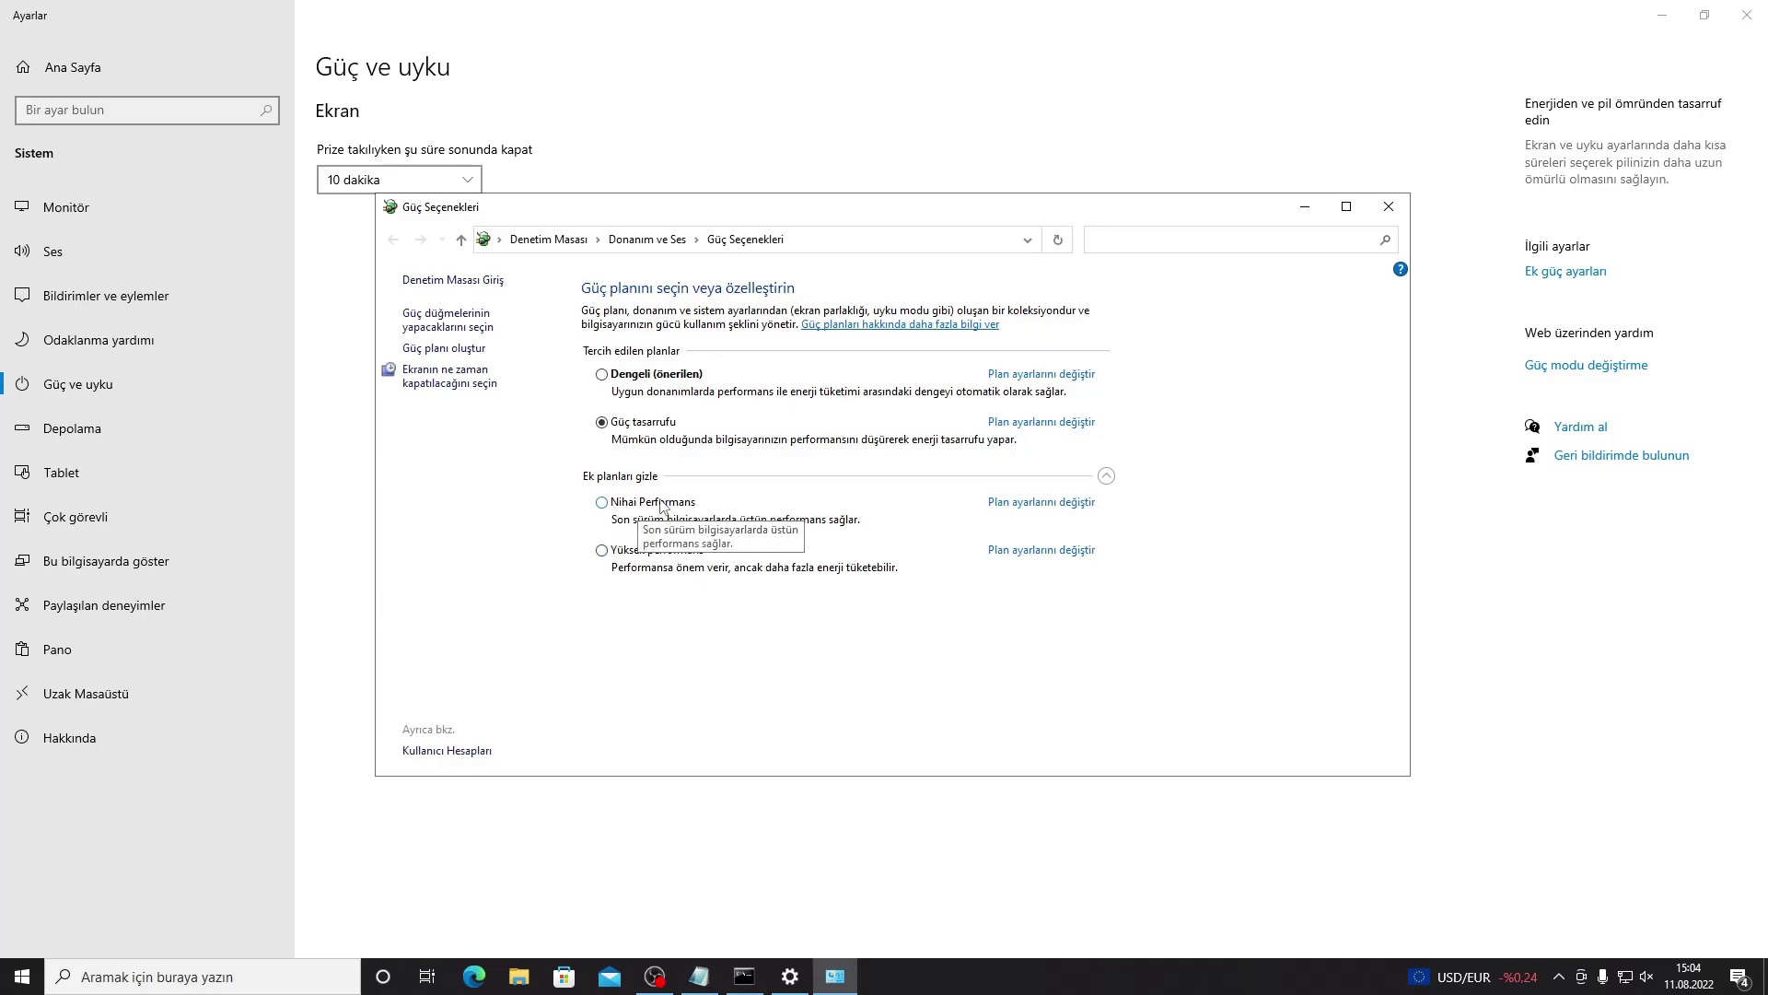
pyautogui.click(661, 502)
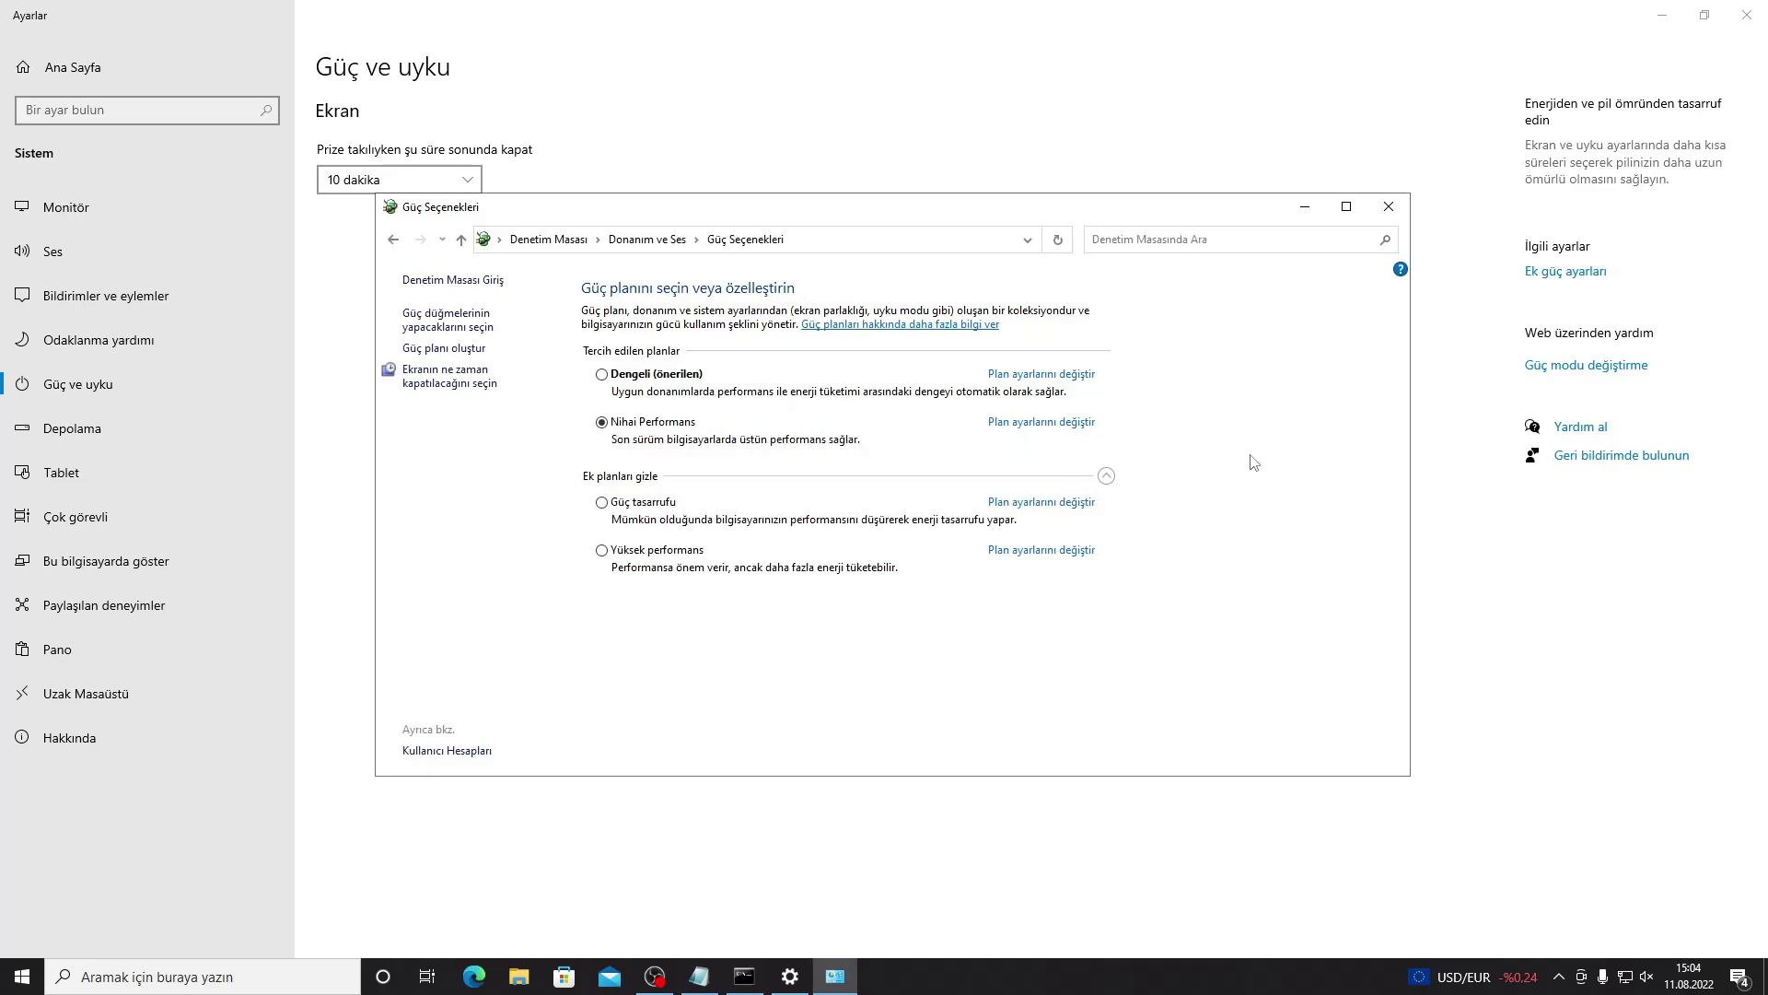